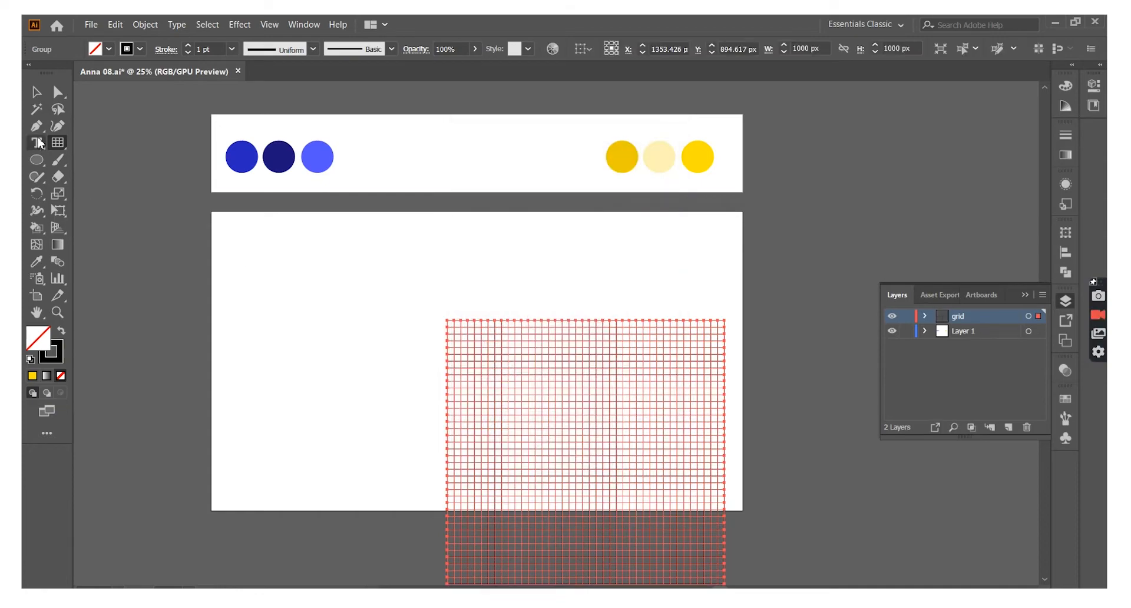
- Move the square grid to the centre of the lower artboard and rotate it 45 degrees into a diamond
left_click_drag(504, 356, 442, 267)
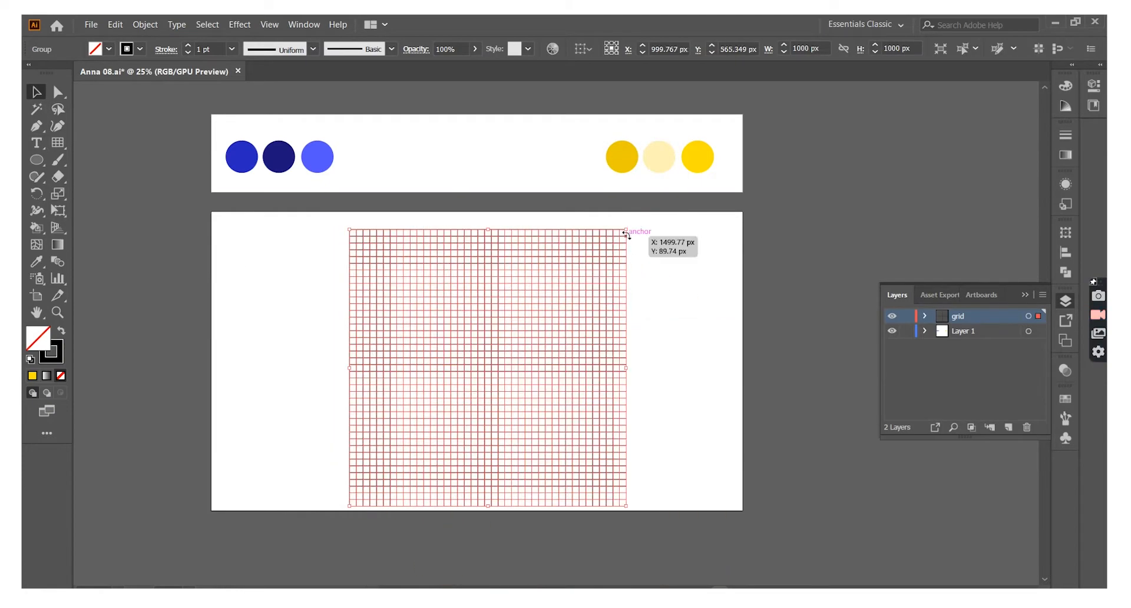
left_click_drag(631, 224, 494, 178)
- Scale the rotated grid non-uniformly to 100% horizontal and 57.74% vertical to make it isometric
left_click(145, 24)
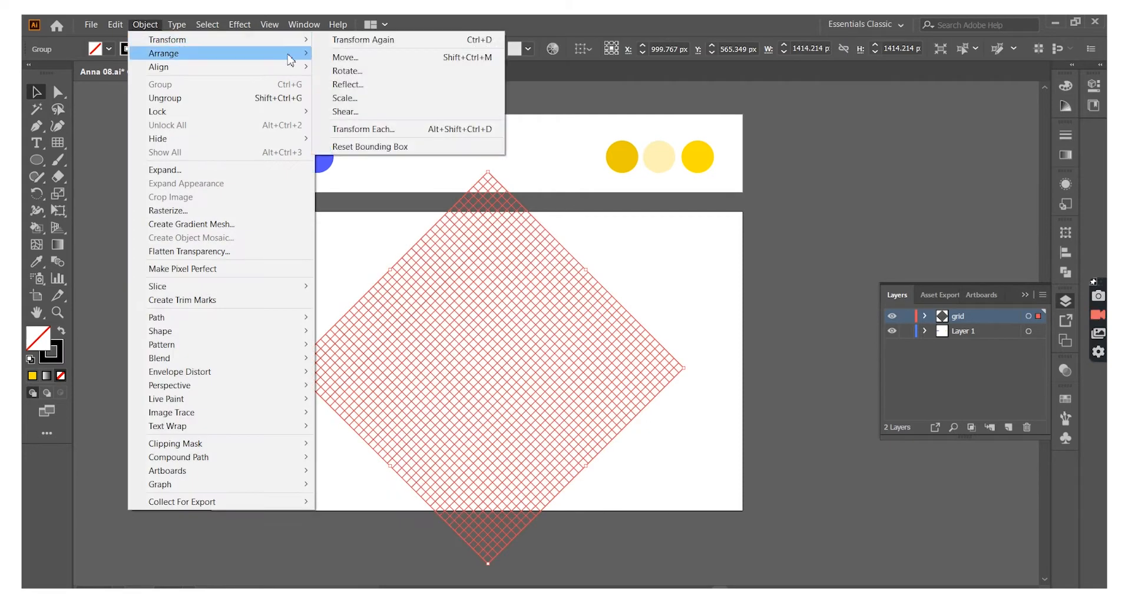
left_click(345, 97)
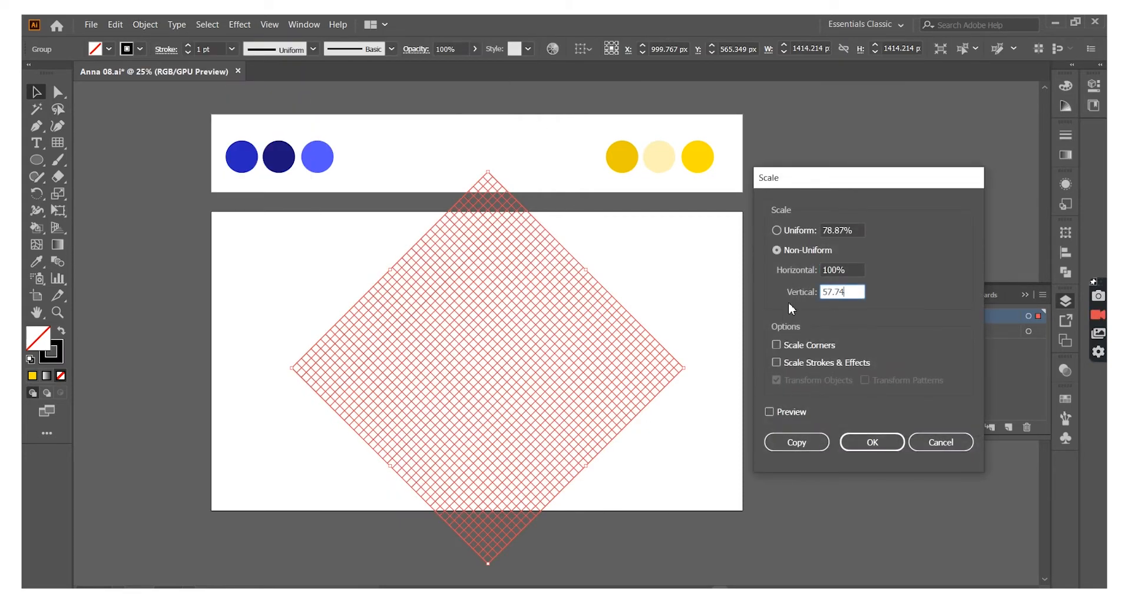
left_click(872, 442)
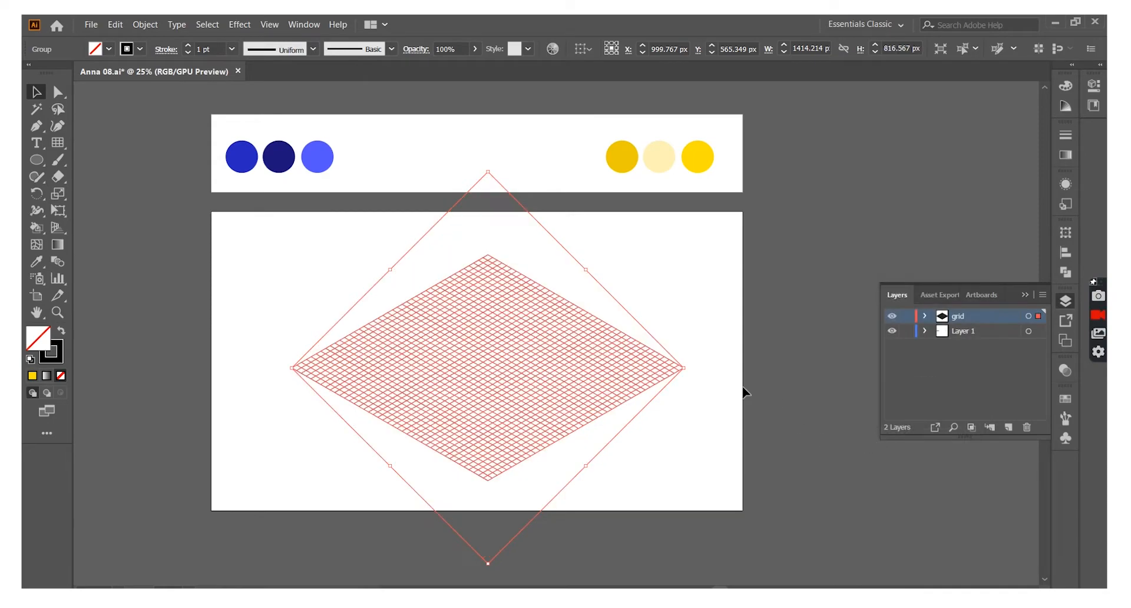
- Enlarge the isometric grid proportionally about its centre to about 2751 px wide, extending past the artboard's sides
left_click_drag(687, 371, 883, 382)
left_click(815, 227)
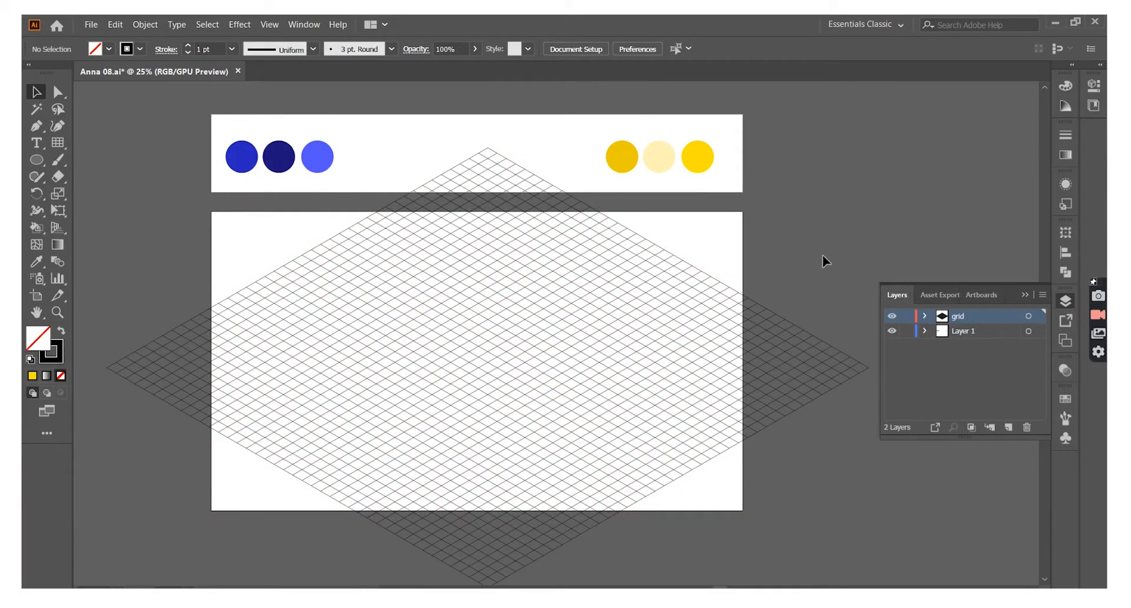
left_click(751, 413)
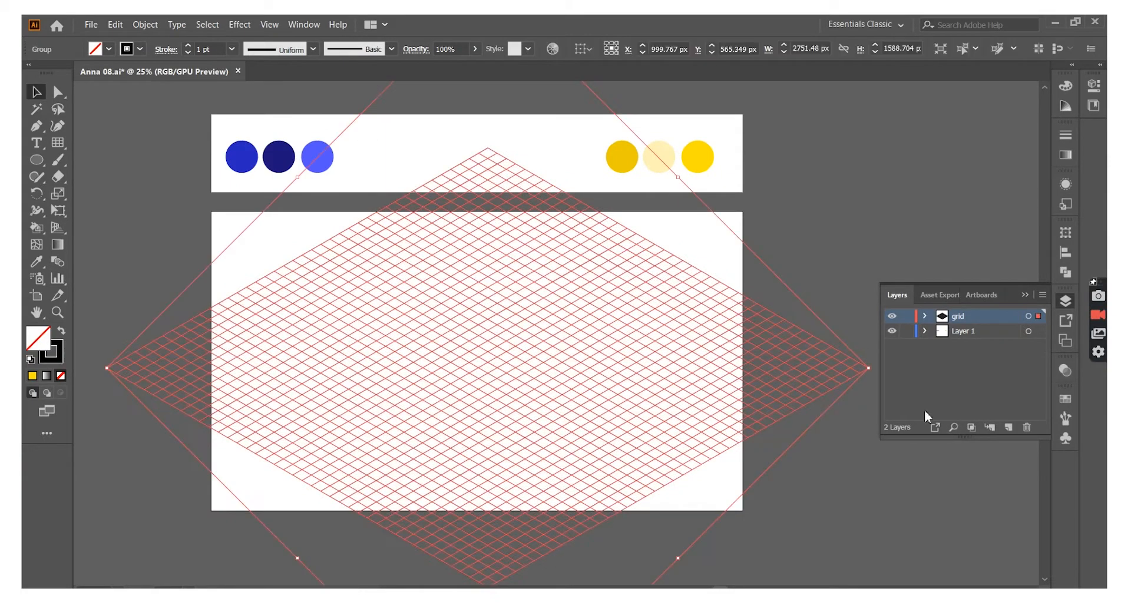
- Add a new layer named artwork above the others and lock the grid layer and Layer 1
left_click(1008, 427)
left_click(907, 330)
left_click(906, 345)
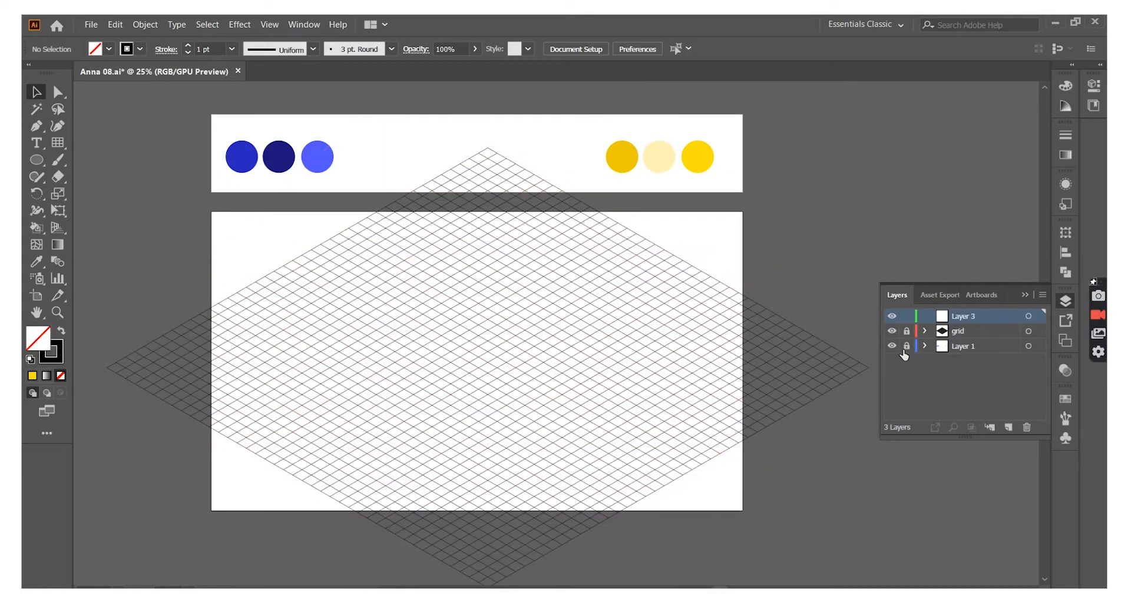
double_click(966, 316)
type("ar")
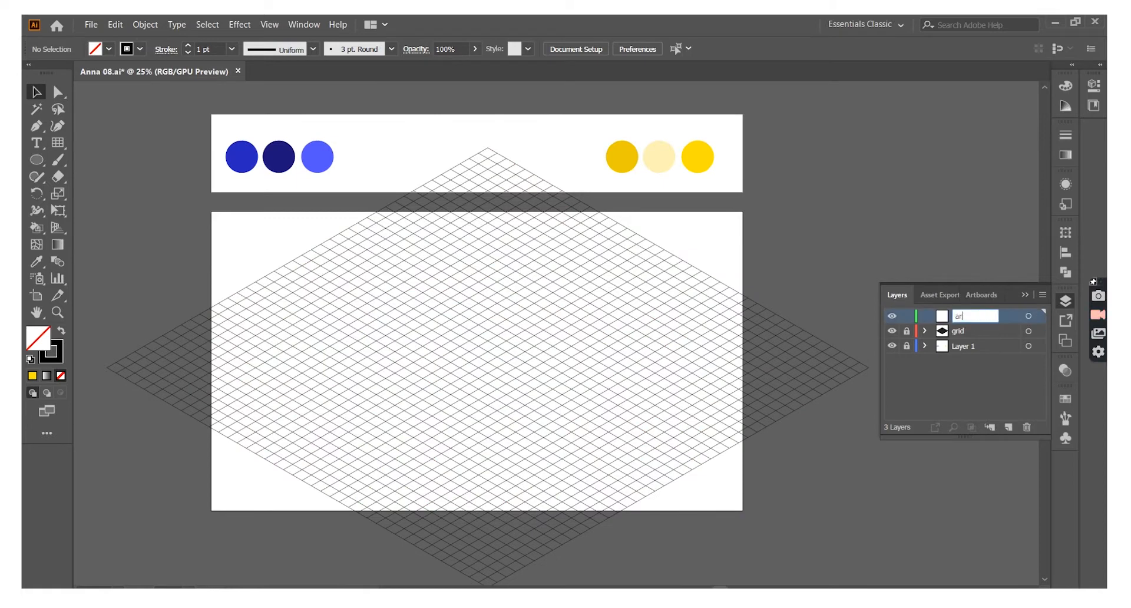
type("twork")
key("Return")
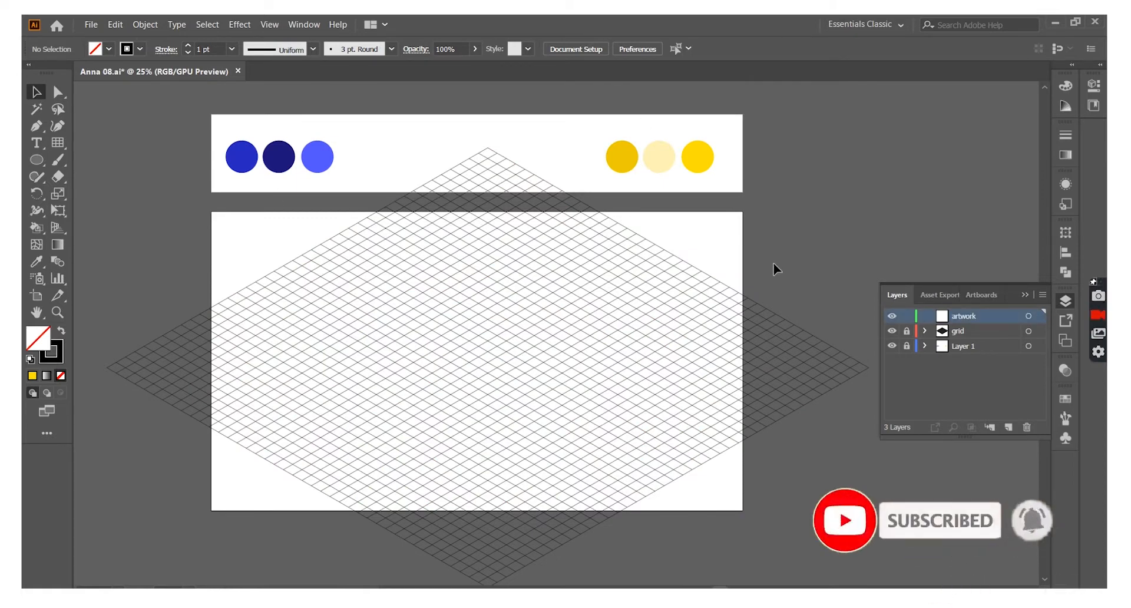
- Draw the column's right face with the Pen tool as an upright parallelogram about 426 px tall along the grid lines
key("ctrl+plus")
key("ctrl+plus")
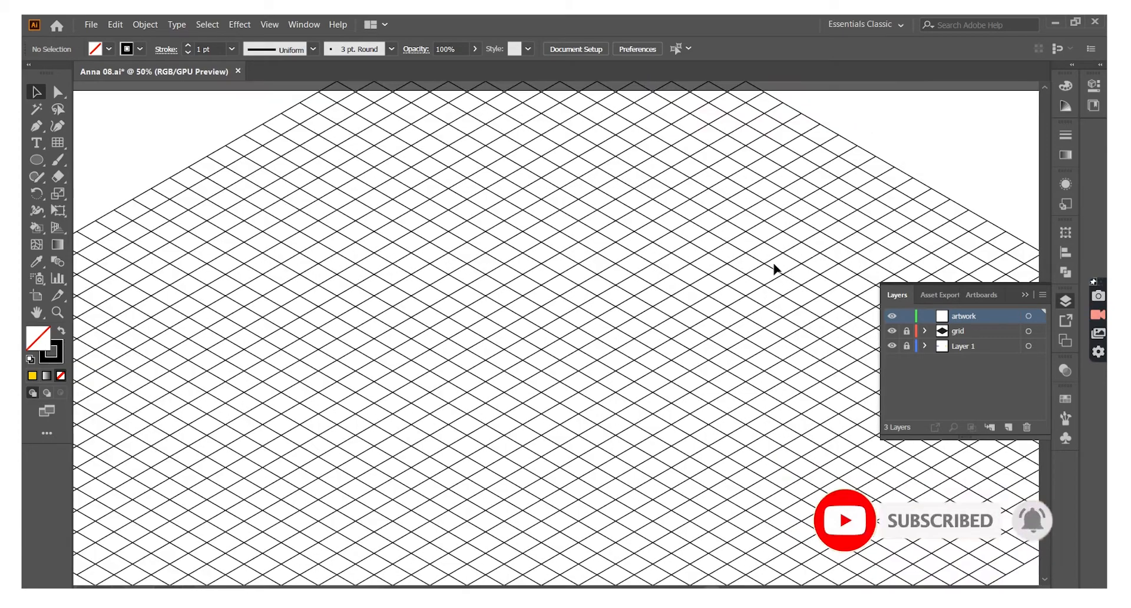
left_click(36, 127)
scroll(494, 416, "down", 3)
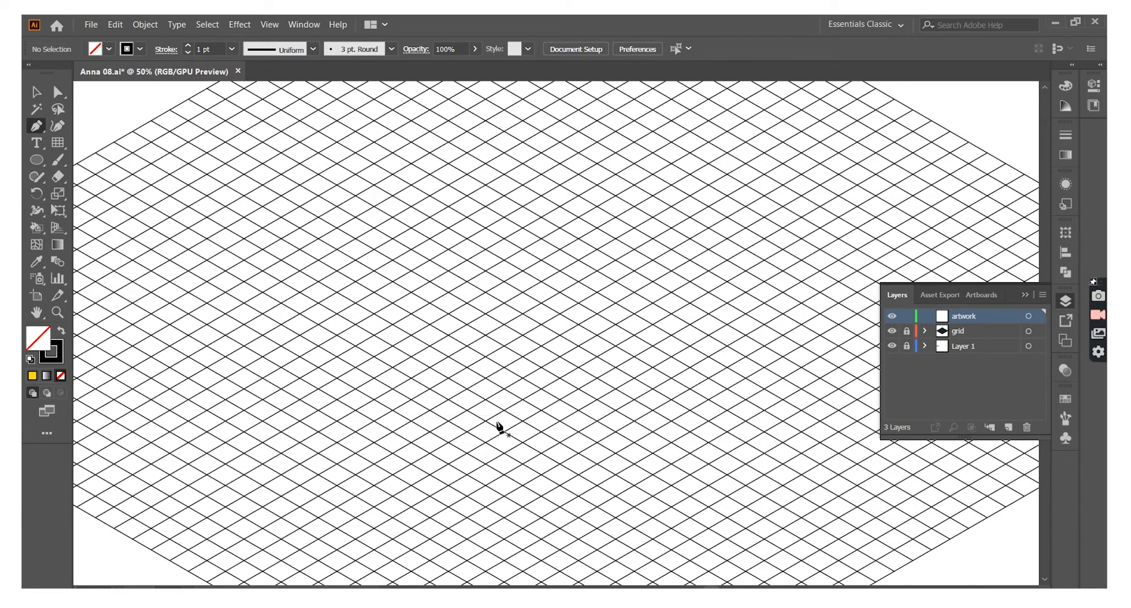
left_click(486, 421)
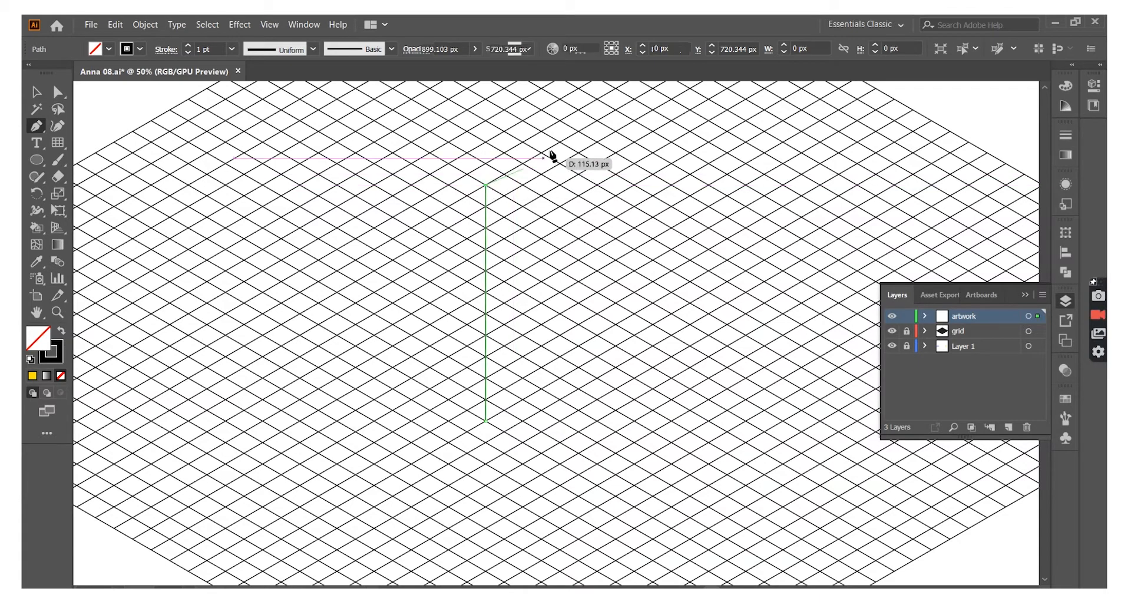
left_click(578, 133)
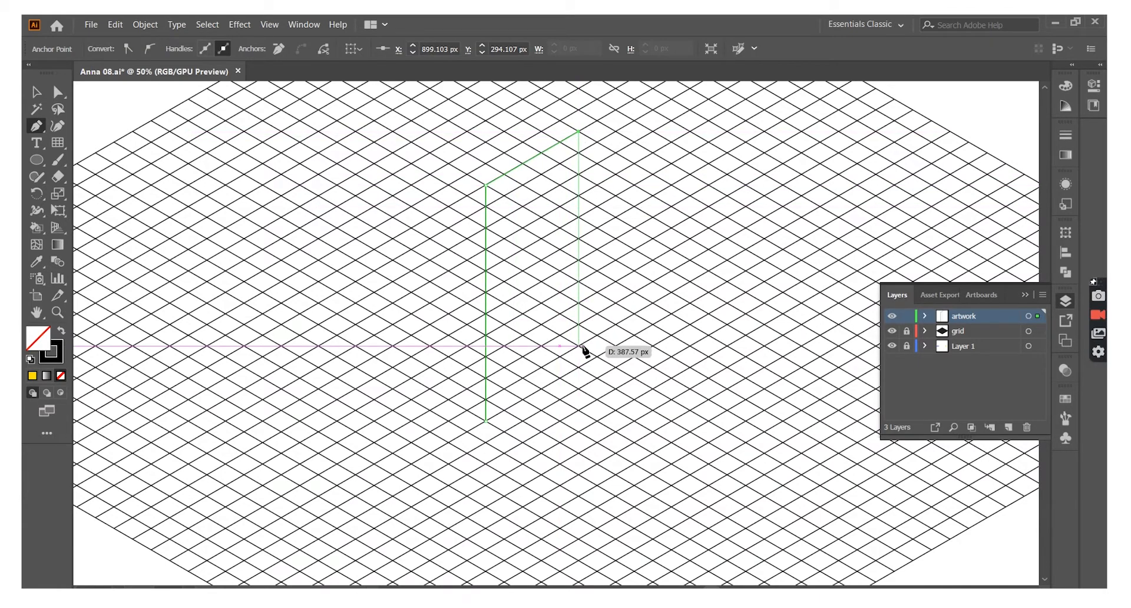
left_click(486, 421)
- Fill the column's right face with the dark blue sampled from the palette and deselect it
key("ctrl+minus")
scroll(624, 395, "up", 4)
key("i")
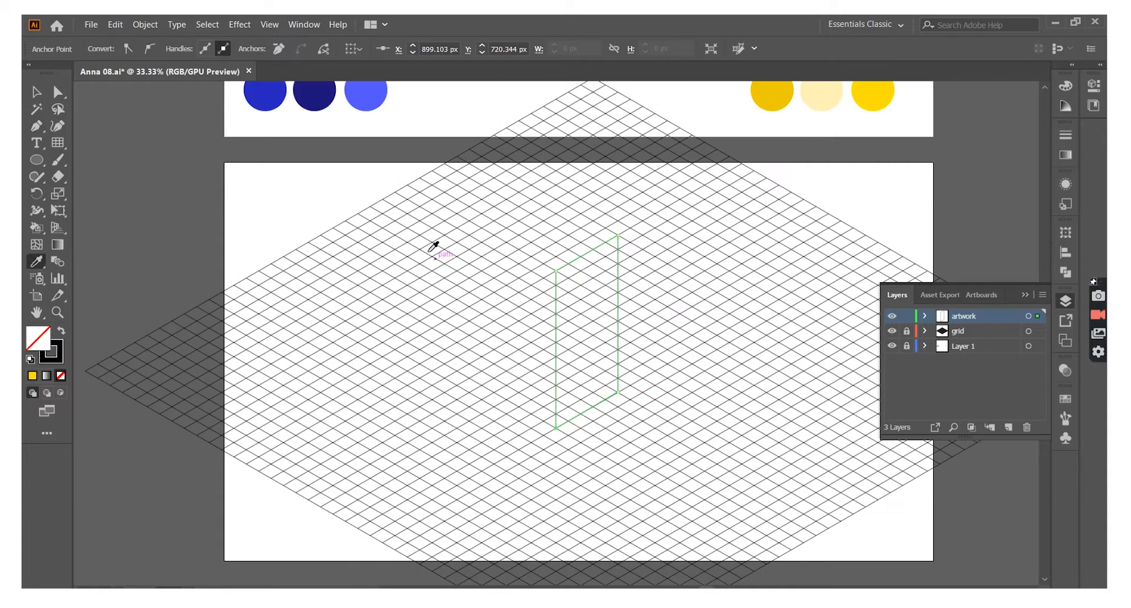
left_click(316, 94)
left_click(38, 92)
left_click(515, 331)
- Draw the column's left face along the grid, sharing the front edge, with a lower edge about 155 px long
key("ctrl+plus")
key("ctrl+plus")
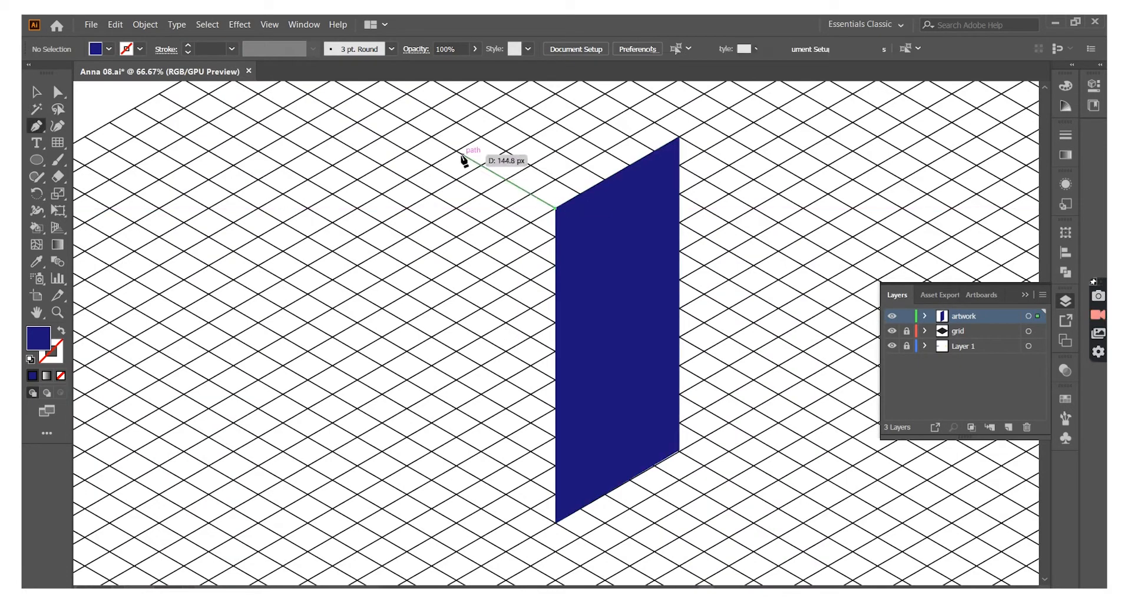
left_click(456, 149)
scroll(456, 340, "down", 2)
left_click(456, 406)
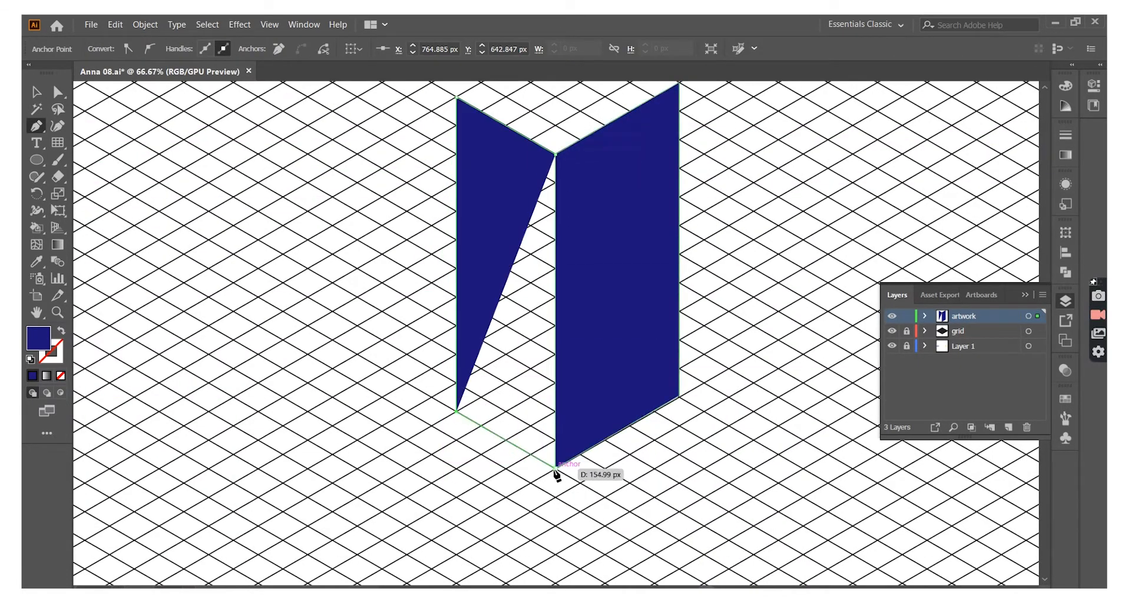
left_click(556, 468)
left_click(555, 155)
- Fill the column's left face with the medium blue sampled from the palette and deselect it
key("ctrl+minus")
scroll(714, 253, "up", 5)
left_click(131, 87)
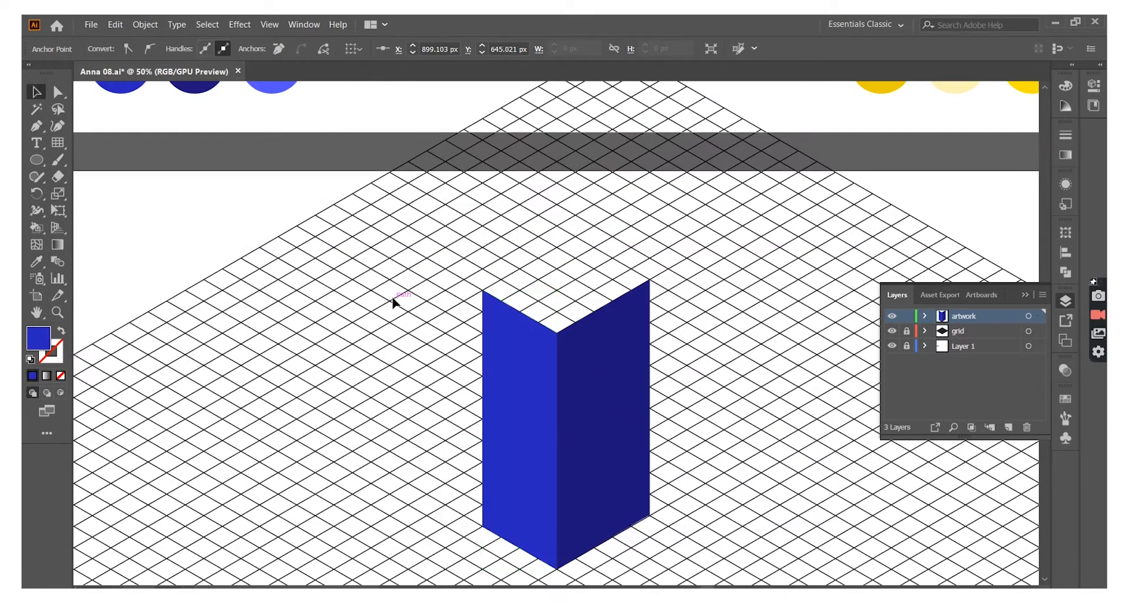
key("v")
left_click(392, 302)
- Draw the column's top face as a closed rhomboid joining the upper edges of both side faces
key("ctrl+plus")
left_click(459, 275)
left_click(581, 205)
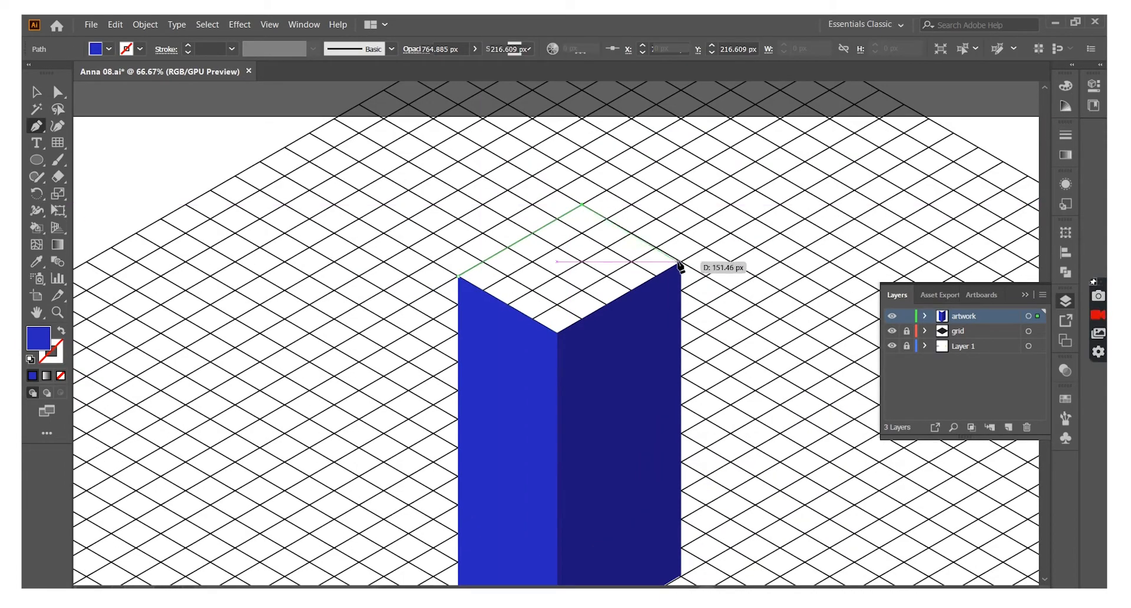
left_click(681, 262)
left_click(557, 333)
- Fill the column's top face with the light blue sampled from the palette and deselect it
key("ctrl+minus")
key("ctrl+minus")
key("i")
left_click(420, 175)
key("v")
left_click(377, 374)
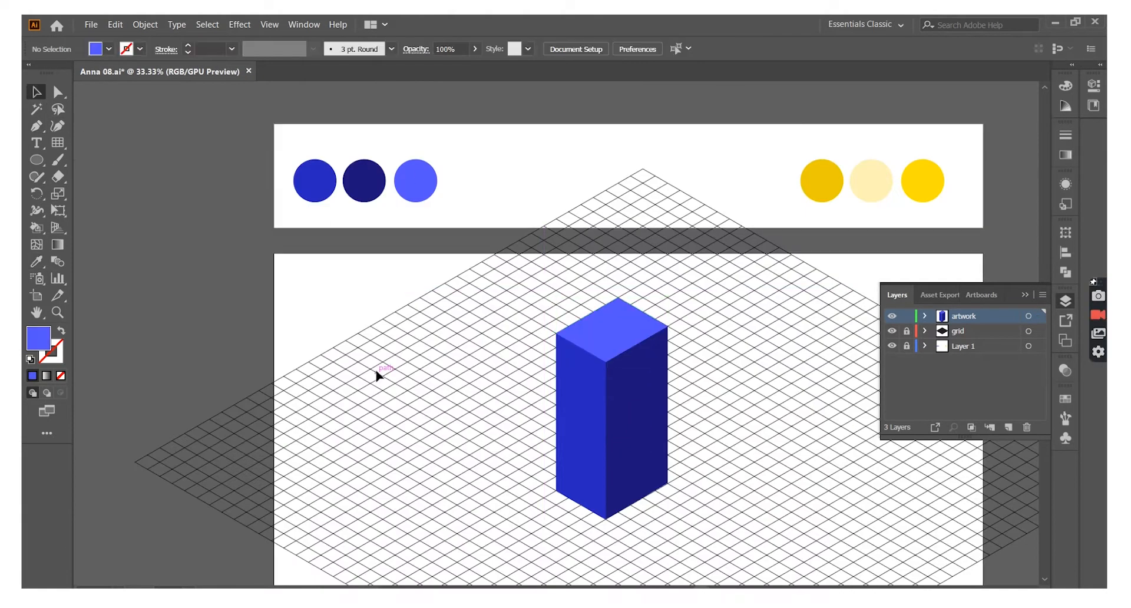
- Draw the right face of a flat base slab beside the column as a slanted strip about 39 px high
scroll(377, 374, "right", 5)
key("ctrl+plus")
key("ctrl+plus")
key("p")
scroll(660, 377, "down", 1)
left_click(633, 415)
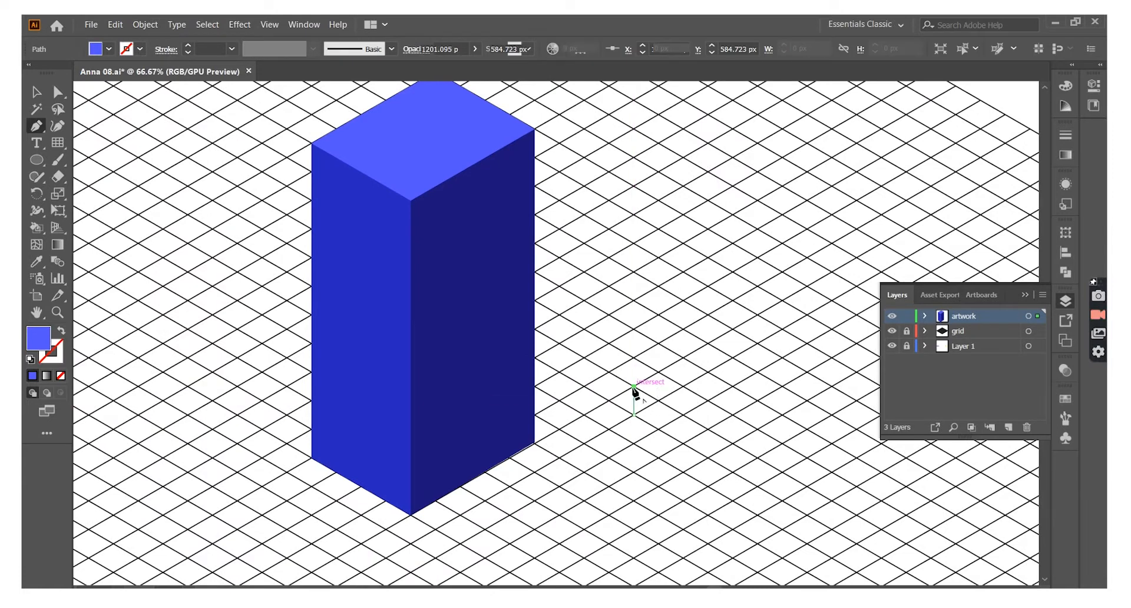
left_click(633, 386)
left_click(782, 301)
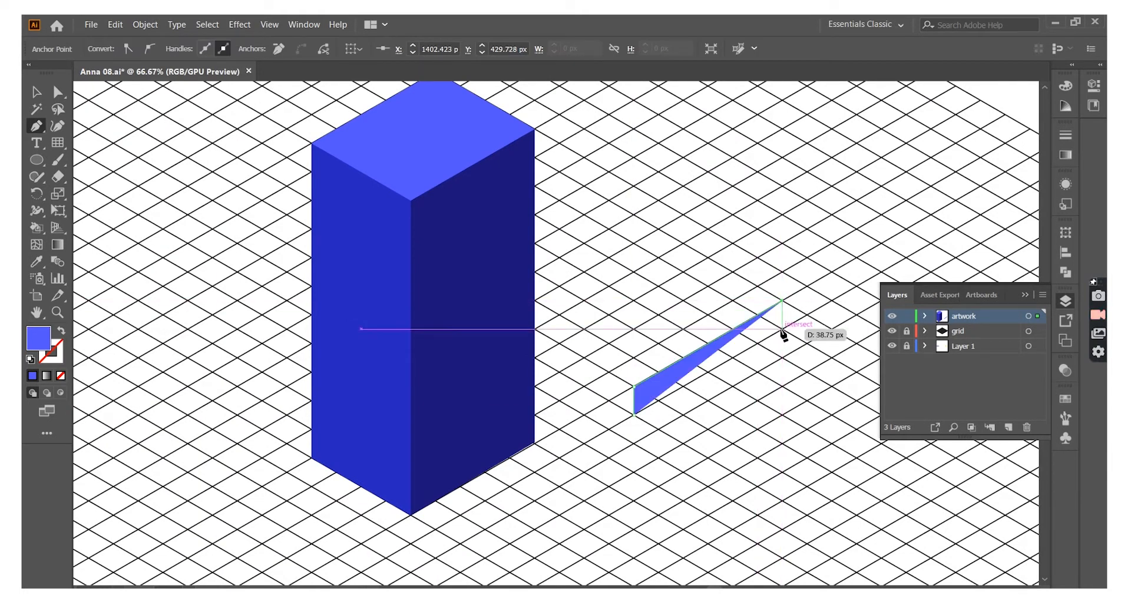
left_click(782, 330)
- Fill the slab's right face with the dark blue sampled from the column's right face and deselect it
key("i")
left_click(493, 306)
key("p")
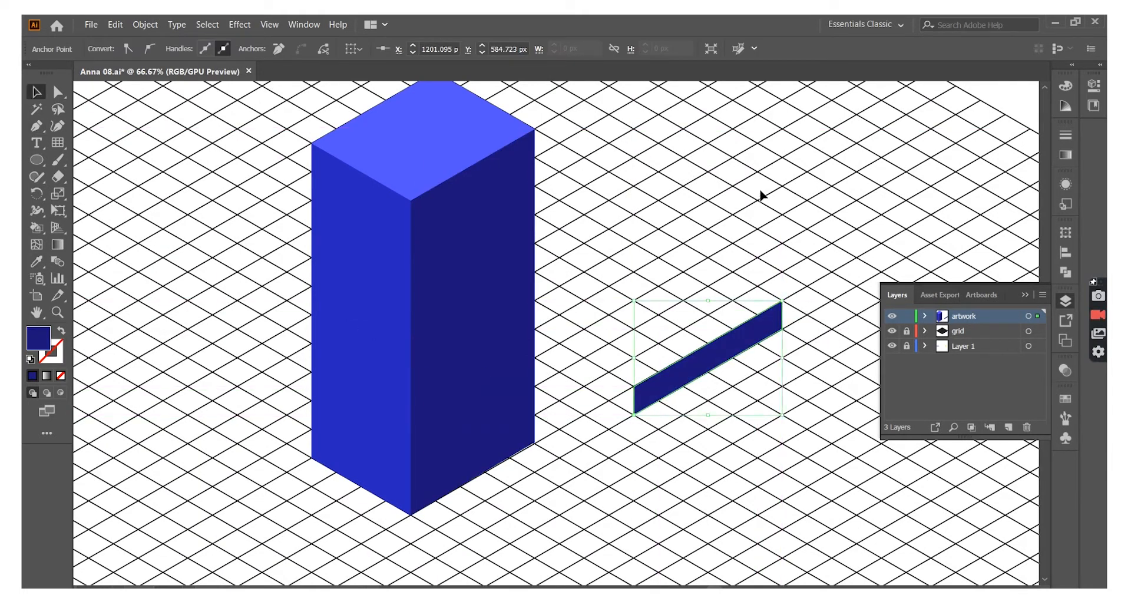
left_click(759, 194, "ctrl")
- Draw the slab's left face about 39 px high from its front edge to the column and fill it with medium blue
left_click(535, 329)
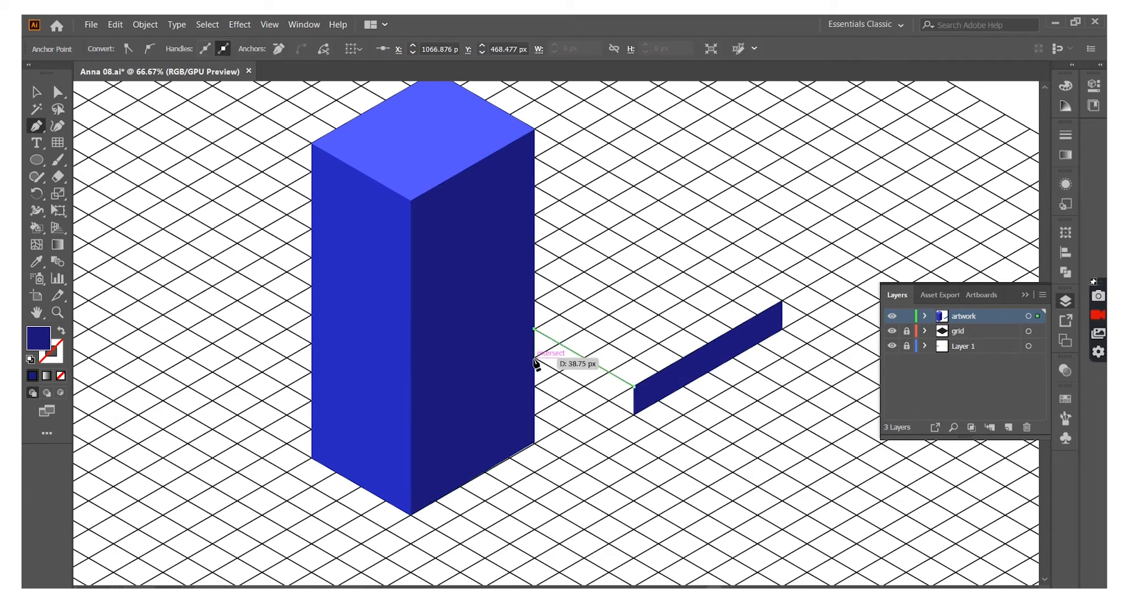
left_click(153, 158, "ctrl")
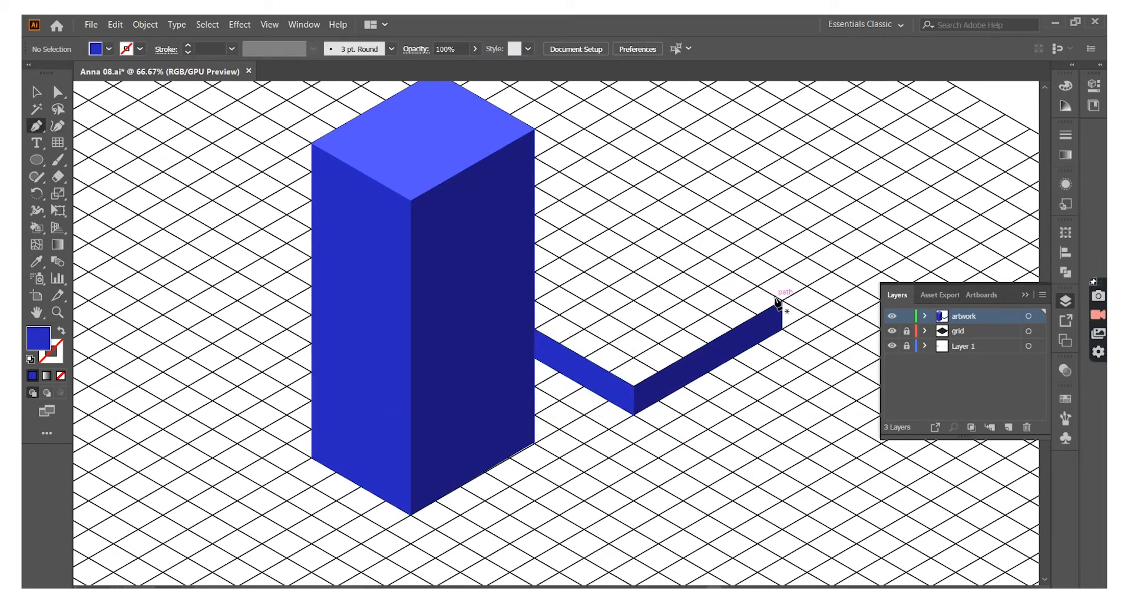
- Draw the slab's top face between its side faces and fill it with the column top's light blue
left_click(782, 301)
left_click(683, 244)
left_click(534, 329)
left_click(633, 386)
left_click(782, 302)
key("i")
left_click(424, 126)
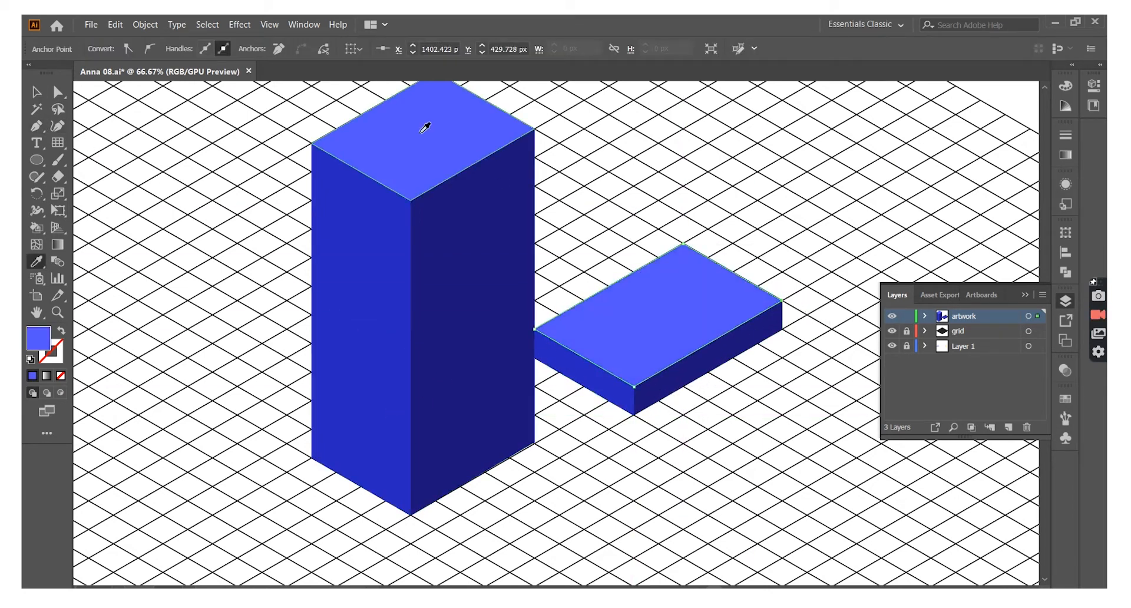
- Group the column's faces and place the column in front of the base slab so that it stands on it
key("v")
right_click(422, 265)
left_click(471, 336)
right_click(448, 325)
left_click_drag(455, 415, 692, 272)
left_click(598, 371)
right_click(593, 128)
left_click(652, 202)
left_click_drag(782, 243, 800, 308)
left_click(892, 229)
- Extend the base slab's top and left faces outward along the grid direction by about 21 px at the left end
key("ctrl+minus")
key("ctrl+minus")
key("ctrl+minus")
key("ctrl+plus")
key("ctrl+plus")
key("ctrl+plus")
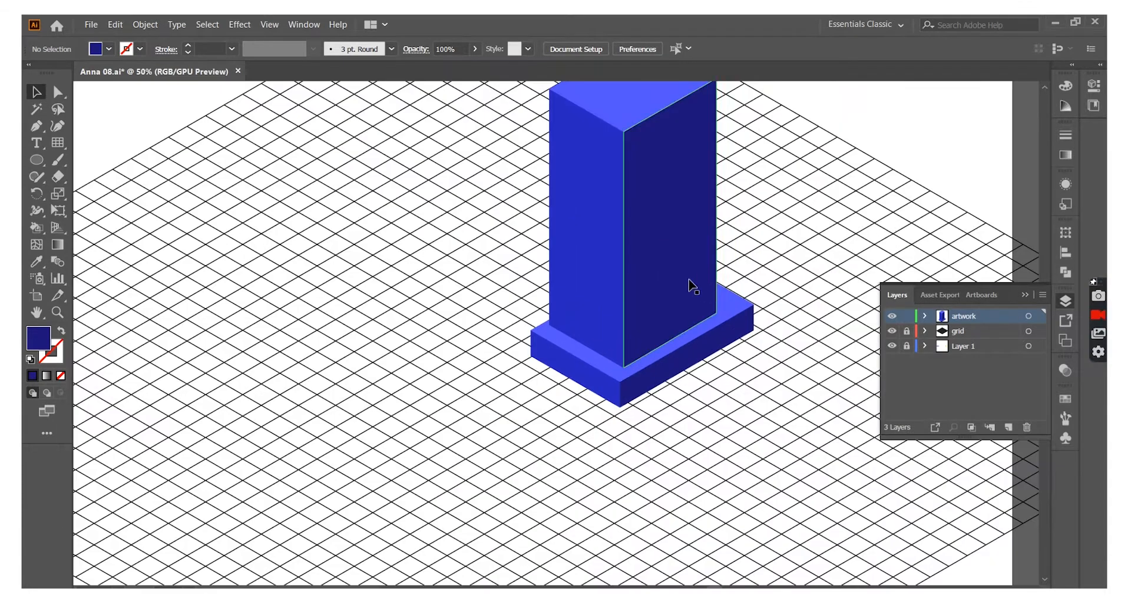
key("a")
left_click(581, 344)
left_click_drag(520, 328, 505, 321)
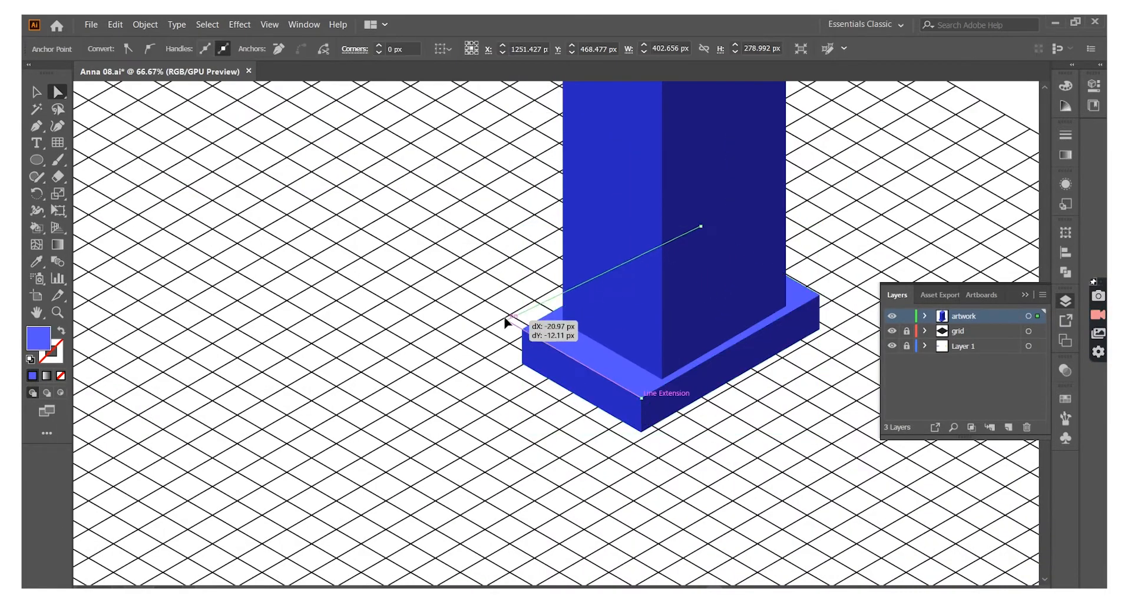
left_click_drag(701, 227, 682, 208)
key("ctrl+z")
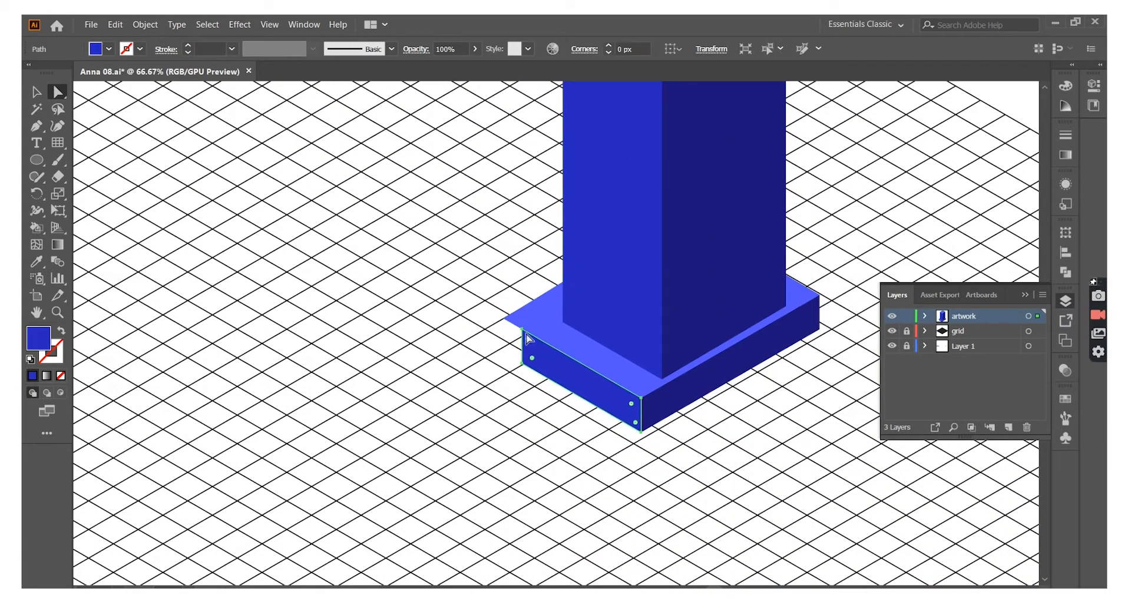
left_click(543, 393)
left_click(467, 397)
- Shift the column about 17 px left and 12 px up on the widened base, and group the column with the slab
key("v")
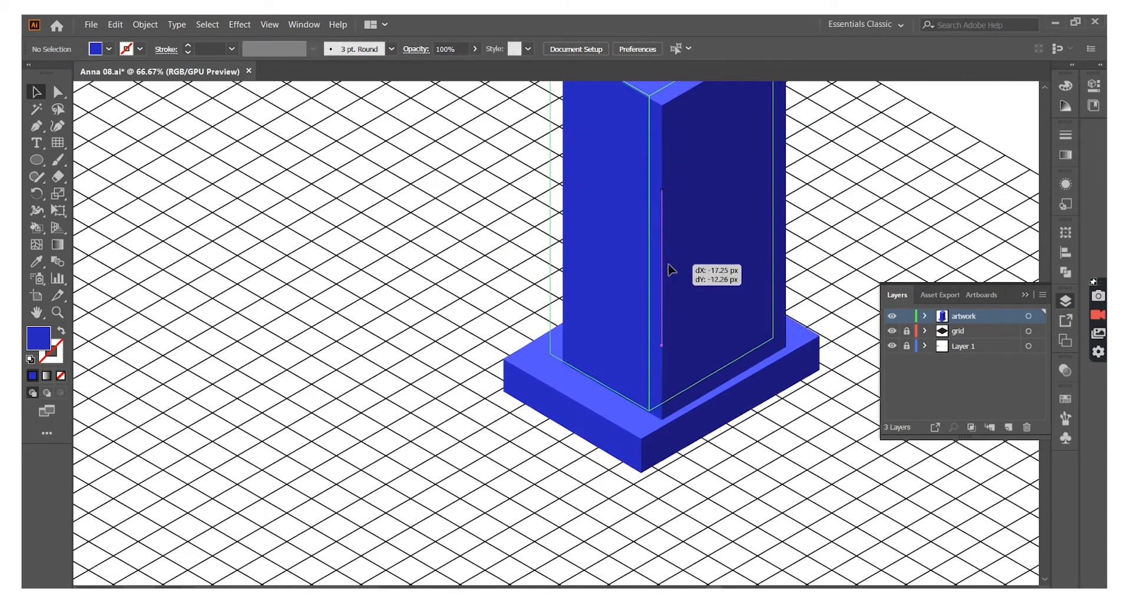
key("ctrl+minus")
left_click_drag(602, 340, 474, 380)
right_click(474, 380)
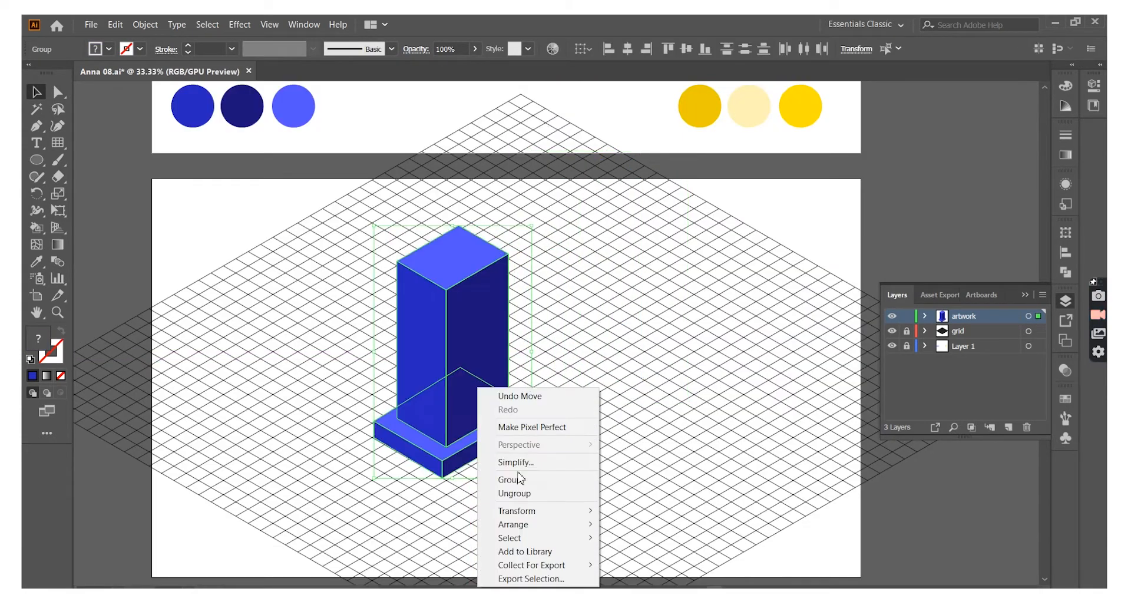
left_click(601, 434)
- Lower the opacity of the column and base group so the grid shows through it, and deselect it
scroll(601, 434, "down", 1)
scroll(600, 434, "right", 2)
key("ctrl+plus")
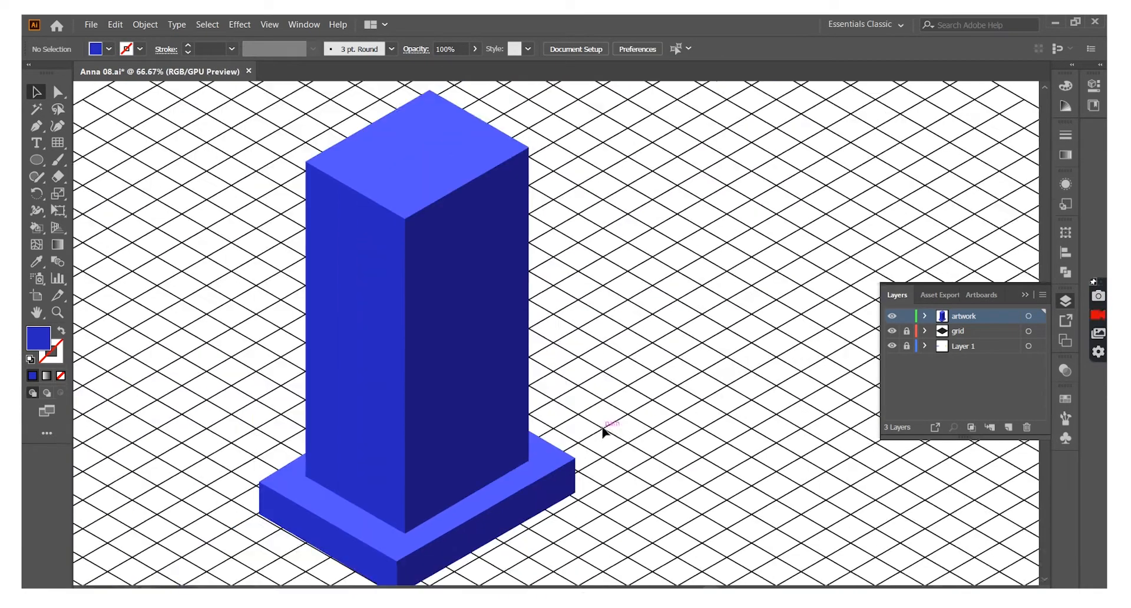
left_click(341, 202)
key("ctrl+shift+a")
right_click(441, 260)
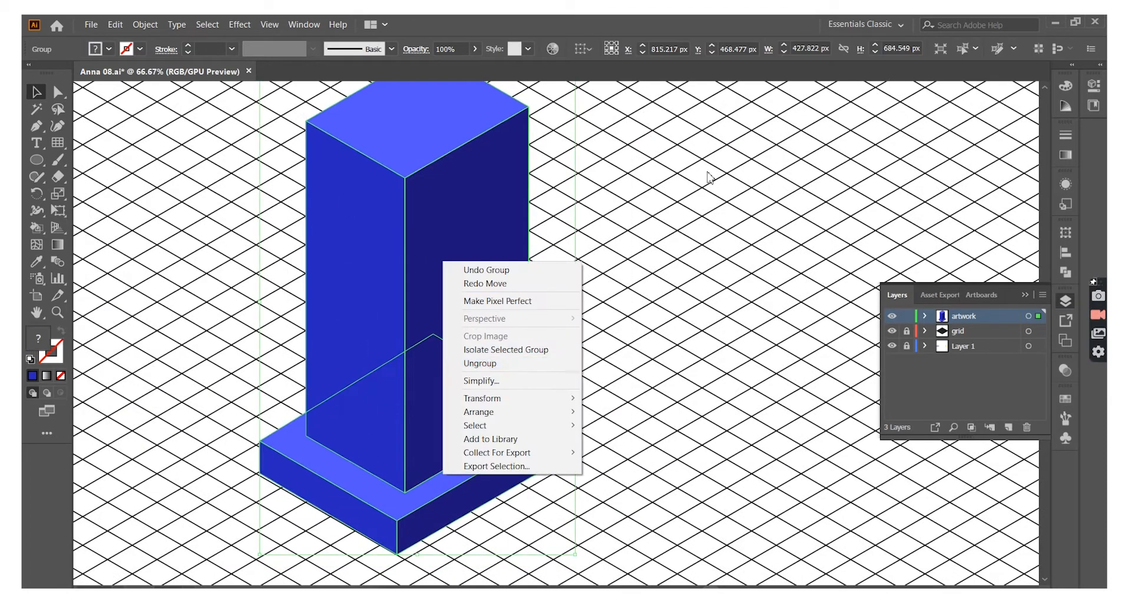
left_click(475, 49)
left_click(434, 68)
key("ctrl+shift+a")
- Draw a medium blue window parallelogram one grid cell wide and two cells tall on the upper part of the column's right face
key("ctrl+plus")
scroll(662, 221, "up", 3)
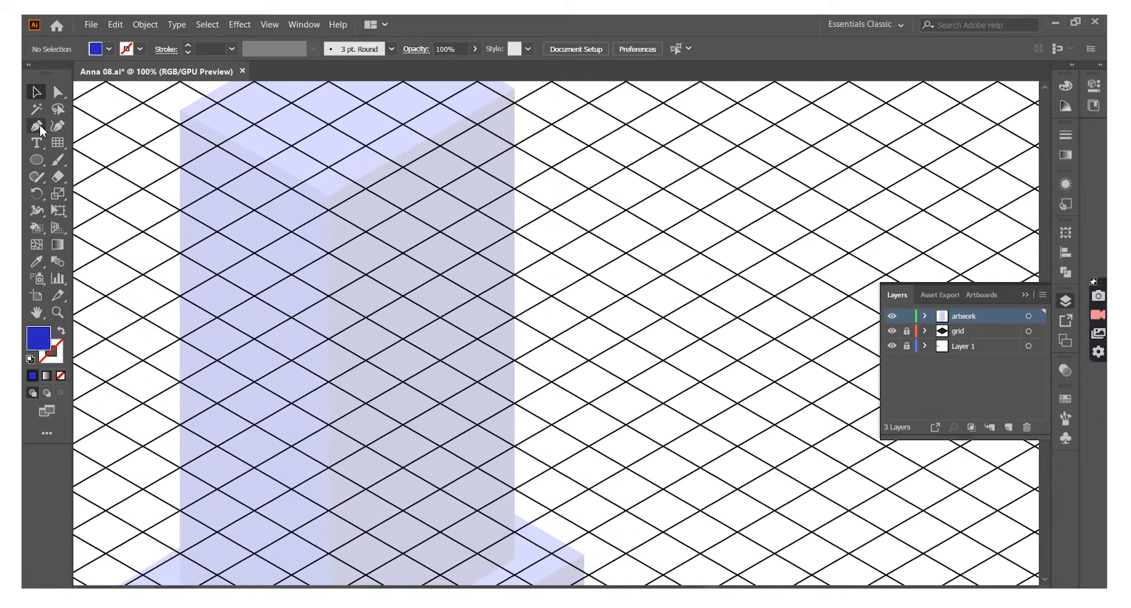
left_click(365, 317)
left_click(366, 232)
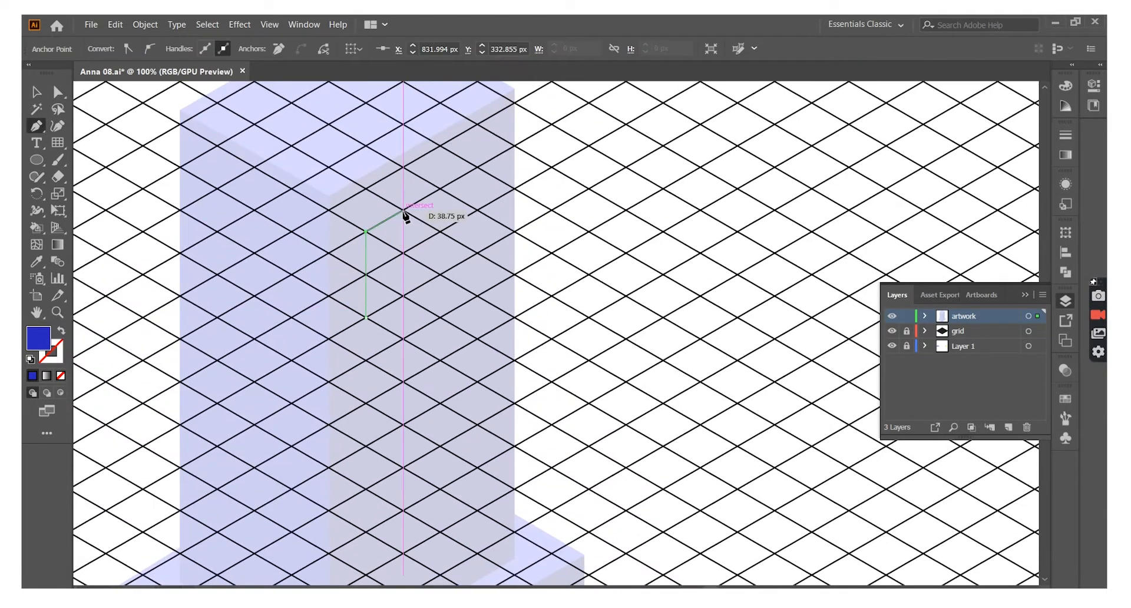
left_click(629, 206, "ctrl")
scroll(366, 317, "up", 5)
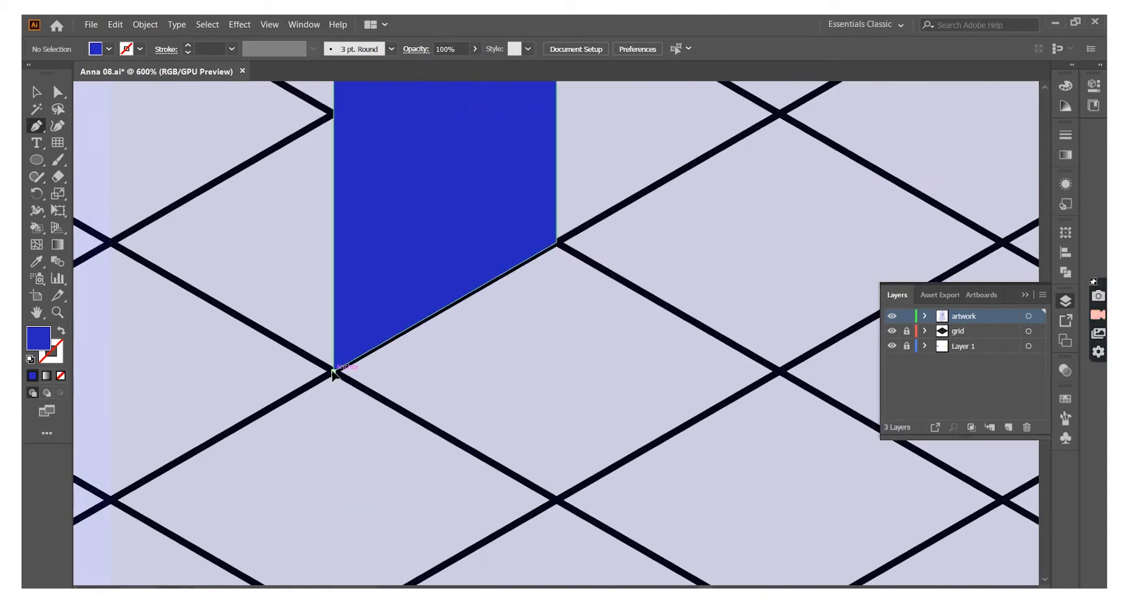
- Draw a narrow L-shaped frame along the right and bottom edges of the window on the tower's right face
left_click(366, 317)
scroll(523, 225, "up", 5)
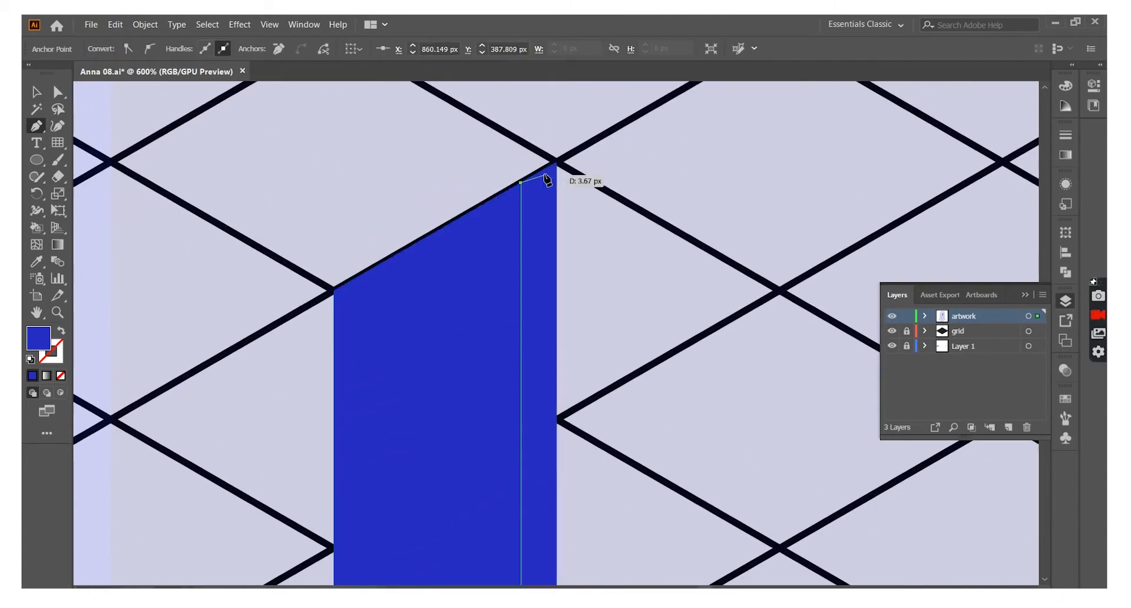
left_click(551, 164)
scroll(551, 235, "down", 3)
key("ctrl+1")
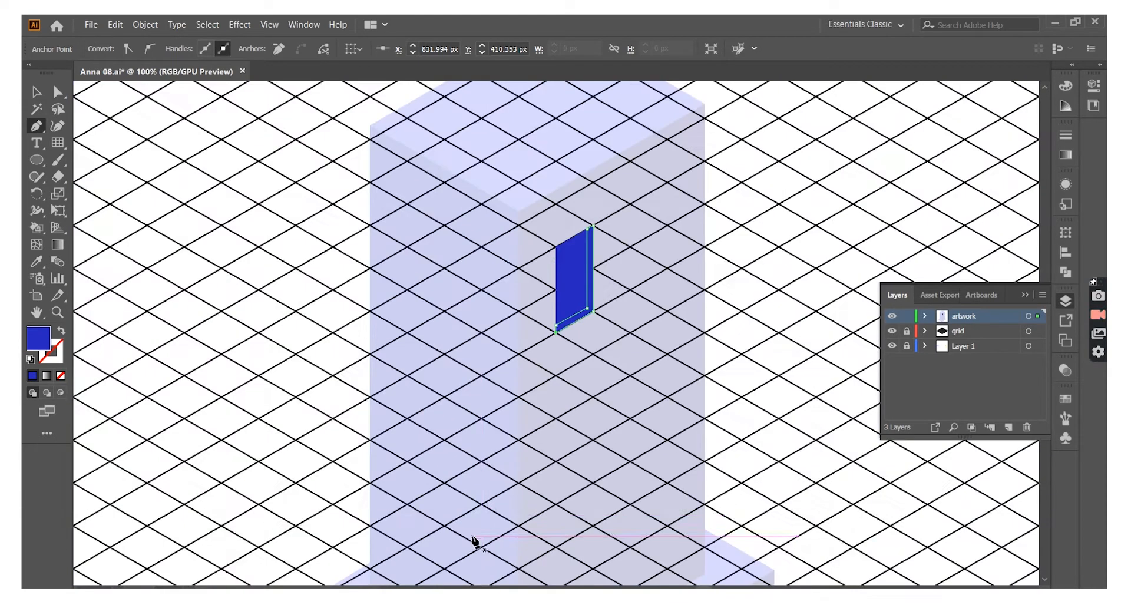
- Color the window's frame light blue, group it with the window, and copy the window along the right face
key("v")
left_click(588, 283)
left_click_drag(579, 267, 651, 233)
- Shift the row of three windows about 8 px right and 5 px up to center it, and restore the tower's full opacity
scroll(600, 268, "up", 3)
left_click(548, 277, "shift")
left_click(454, 416, "shift")
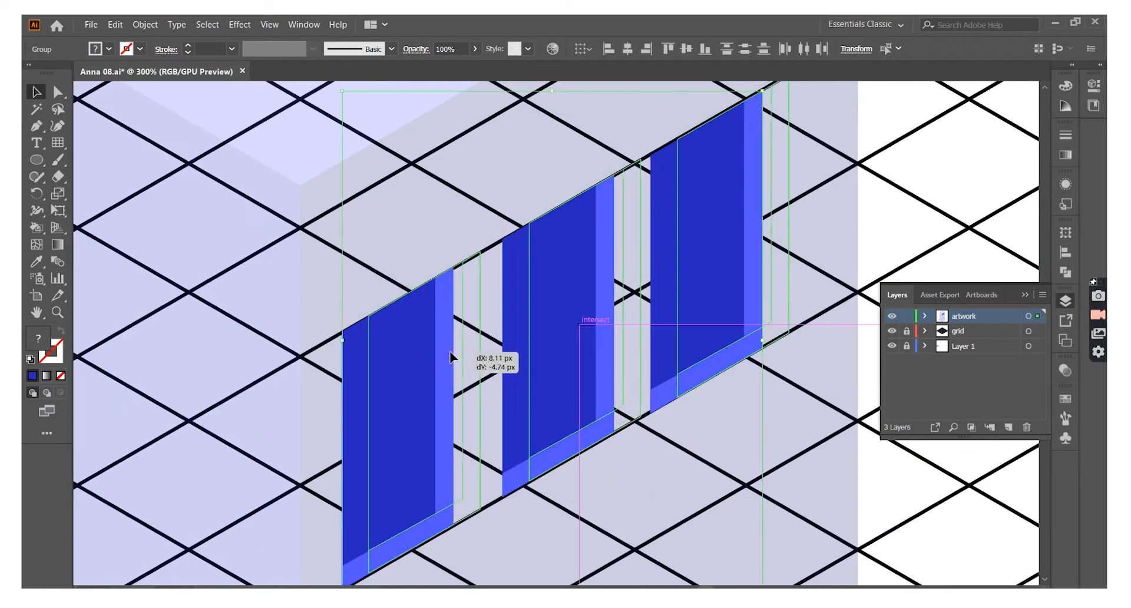
scroll(1003, 207, "down", 5)
scroll(790, 252, "up", 4)
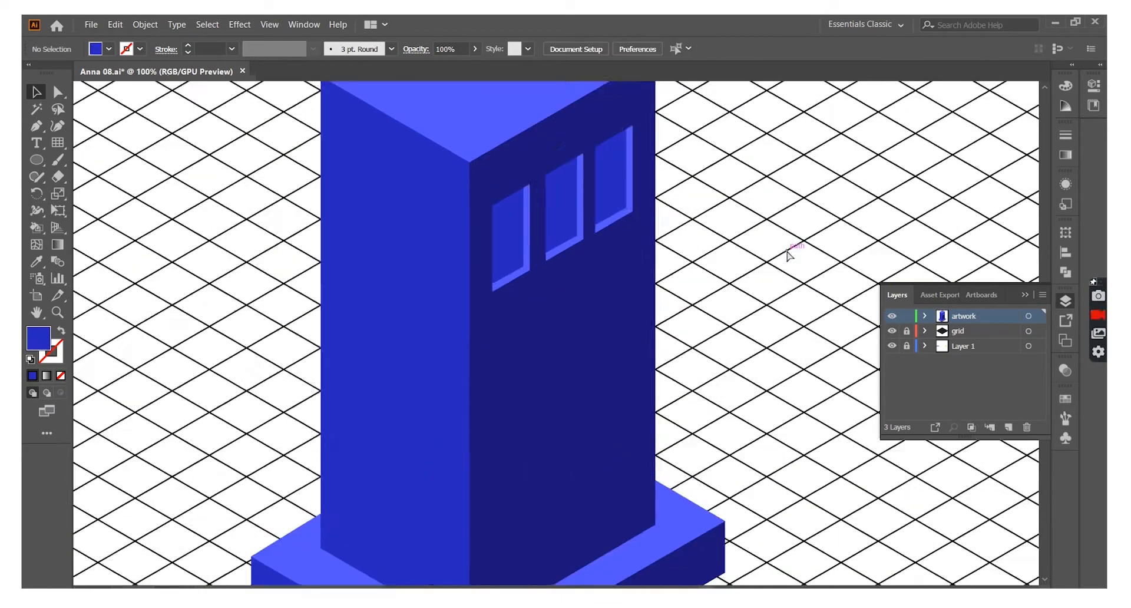
- Duplicate the row of three windows downward and repeat the copy until four rows fill the right face
left_click_drag(635, 187, 649, 348)
key("ctrl+d")
scroll(676, 318, "down", 2)
key("ctrl+d")
scroll(672, 321, "down", 2)
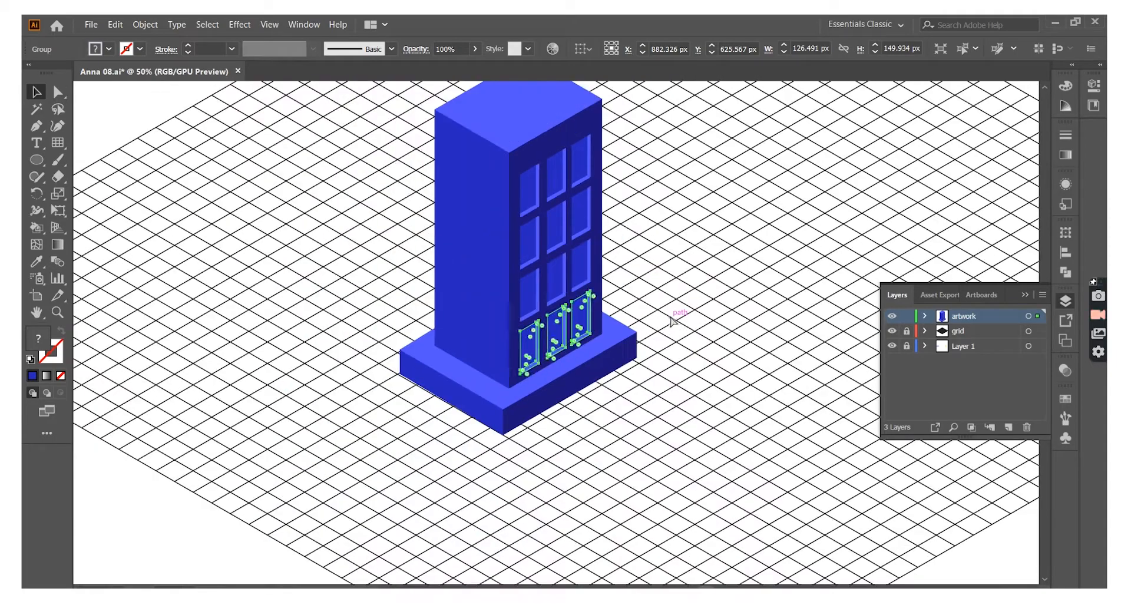
- Deselect the windows and lower the tower group's opacity to 33%
key("ctrl+shift+a")
scroll(672, 321, "down", 1)
scroll(674, 321, "up", 2)
left_click(672, 320)
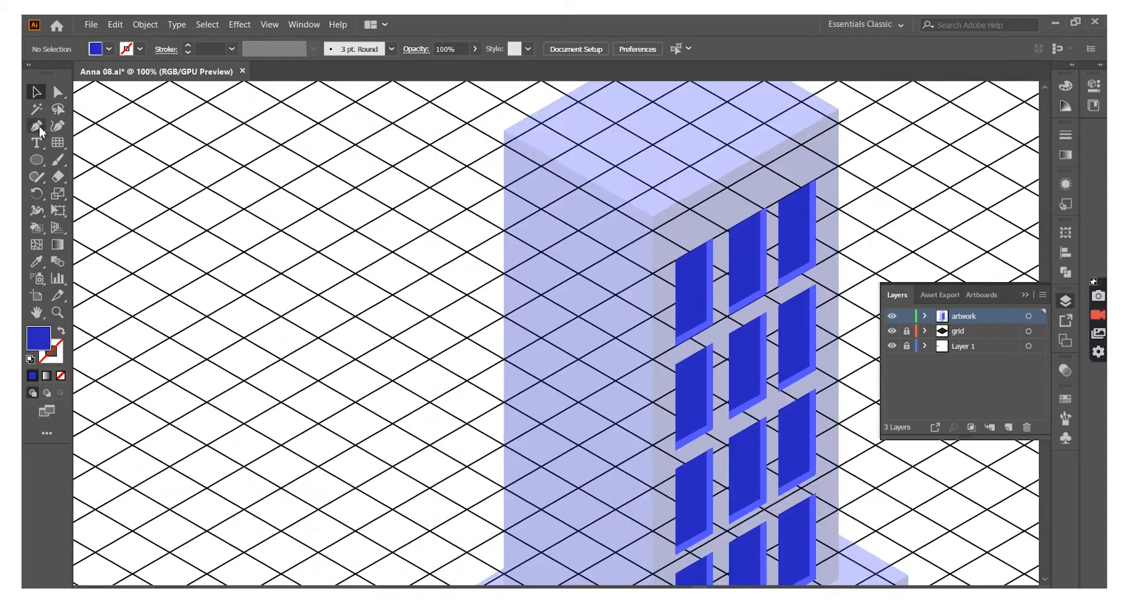
- Draw a dark blue window parallelogram one grid cell wide and two cells tall on the upper part of the tower's left face
key("p")
left_click(540, 295)
left_click(541, 209)
left_click(578, 231)
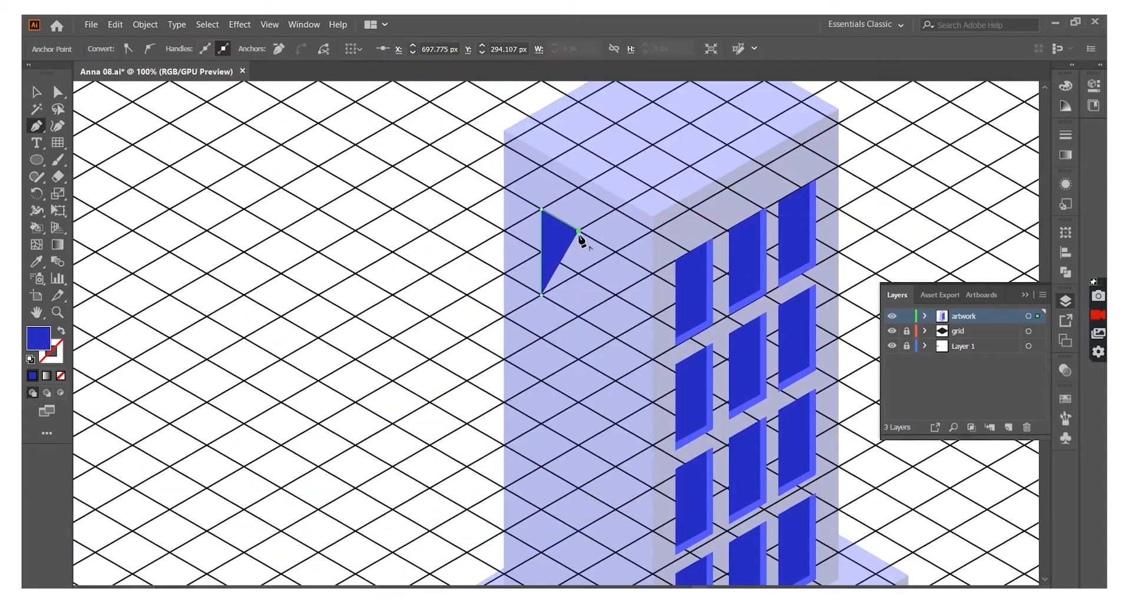
left_click(541, 297)
key("v")
key("ctrl+plus")
key("ctrl+plus")
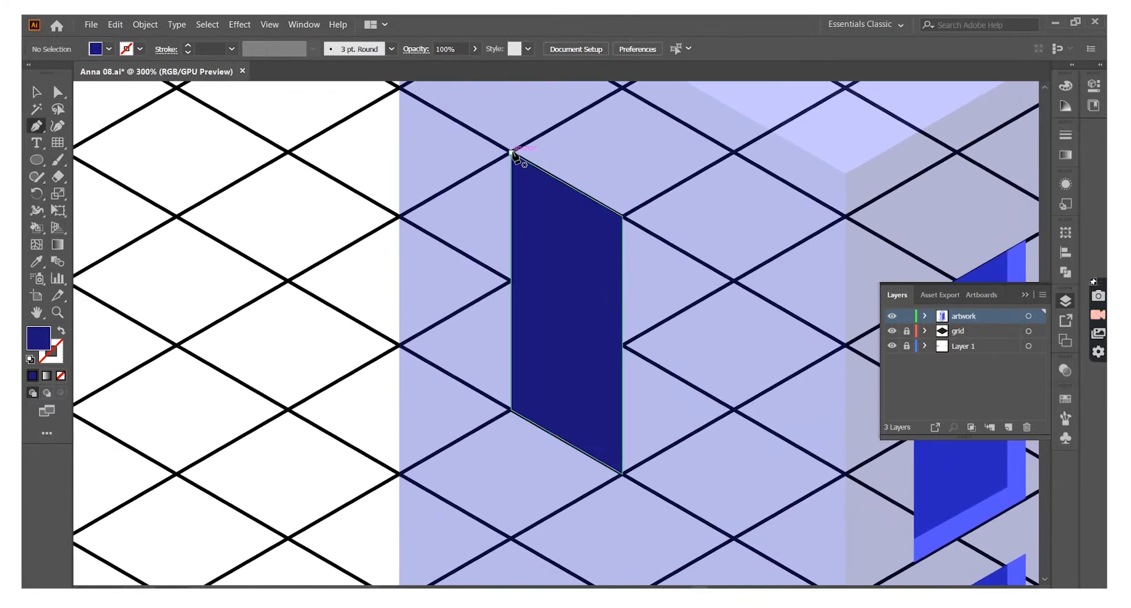
- Draw an L-shaped frame along the left and bottom edges of the dark blue window and color it light blue
left_click_drag(512, 152, 532, 243)
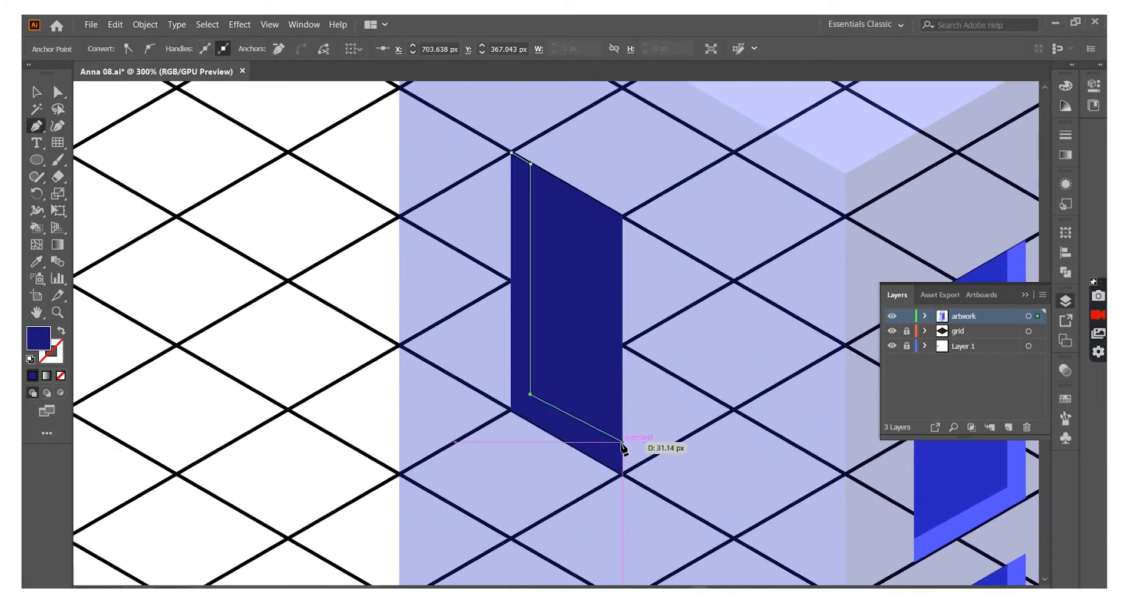
left_click(510, 407)
scroll(520, 363, "up", 3)
key("ctrl+1")
key("i")
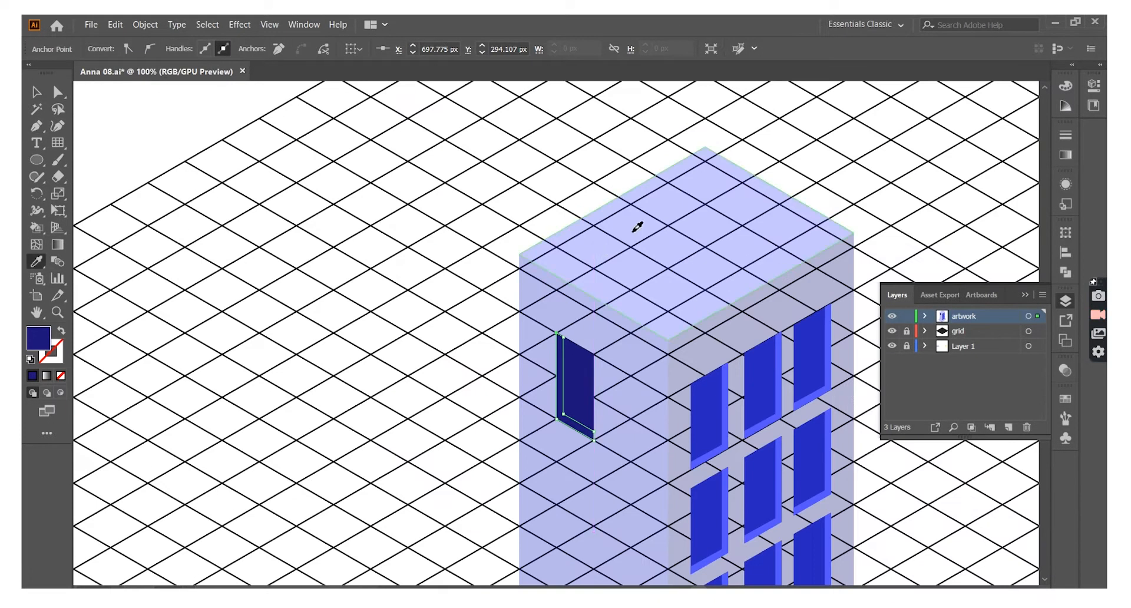
- Group the dark window with its frame, copy it along the left face, and shift the pair to center it there
left_click_drag(586, 391, 606, 400)
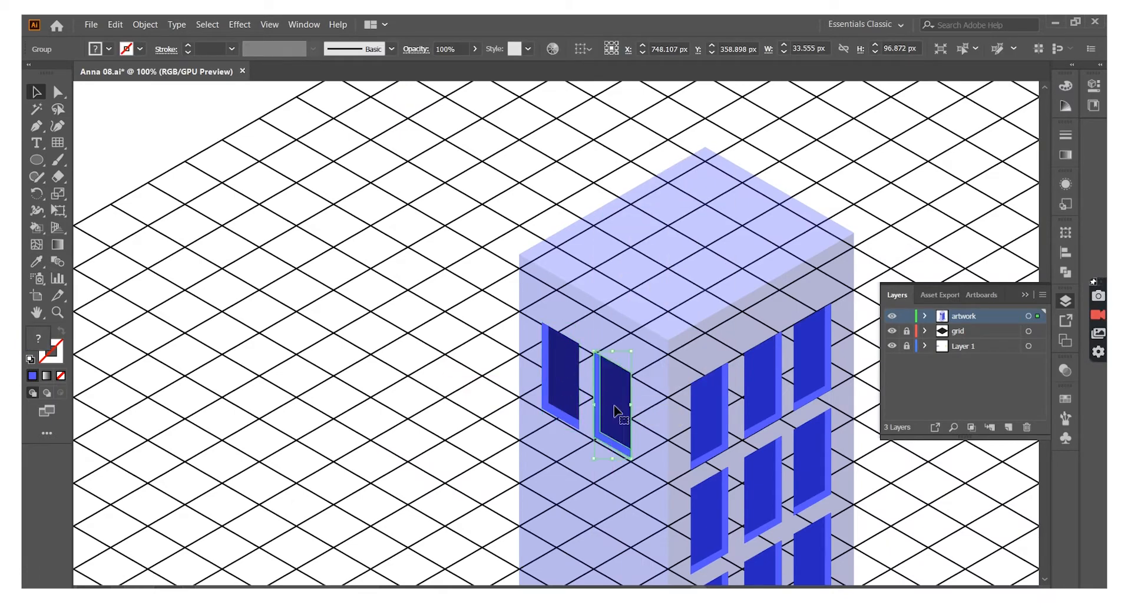
scroll(614, 410, "down", 2)
left_click(610, 342, "shift")
left_click_drag(616, 345, 617, 347)
scroll(596, 283, "down", 1)
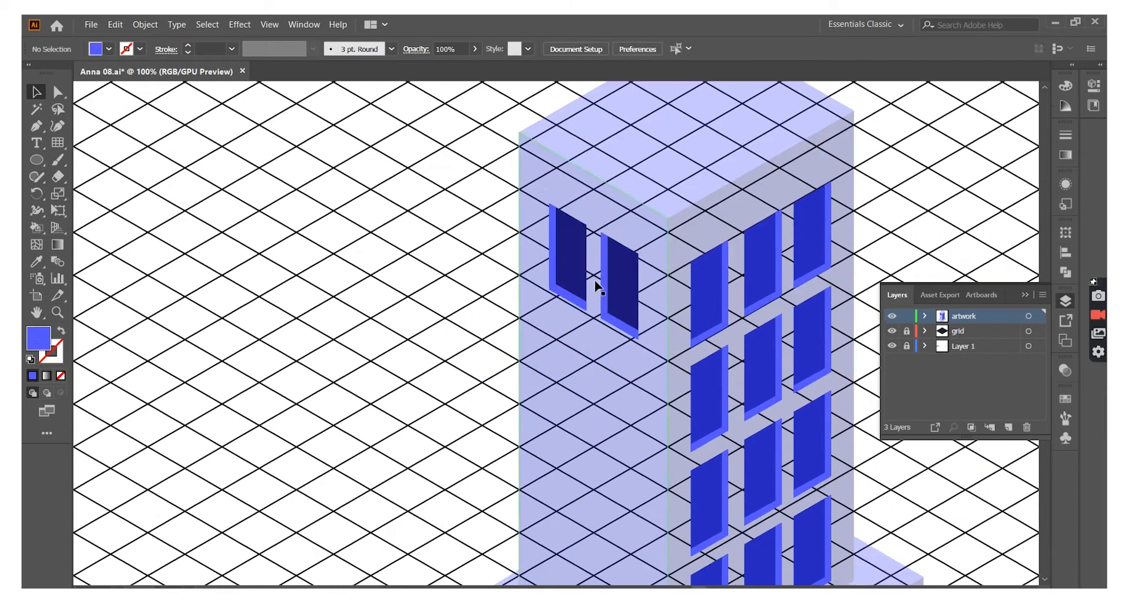
- Duplicate the pair of dark windows downward and repeat the copy to make three rows on the left face
scroll(596, 282, "down", 1)
left_click_drag(596, 282, 622, 355)
key("ctrl+d")
scroll(409, 344, "down", 2)
left_click(410, 344)
- Restore the tower's full opacity and group it with all of its windows
key("ctrl+minus")
key("ctrl+minus")
left_click(570, 396)
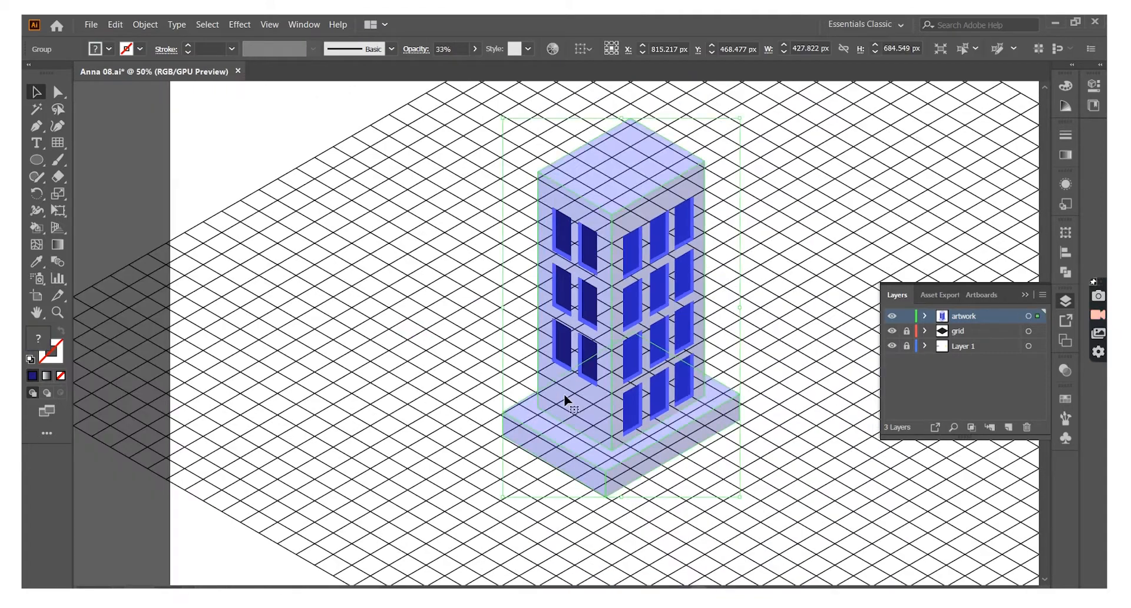
right_click(593, 374)
key("Escape")
key("ctrl+minus")
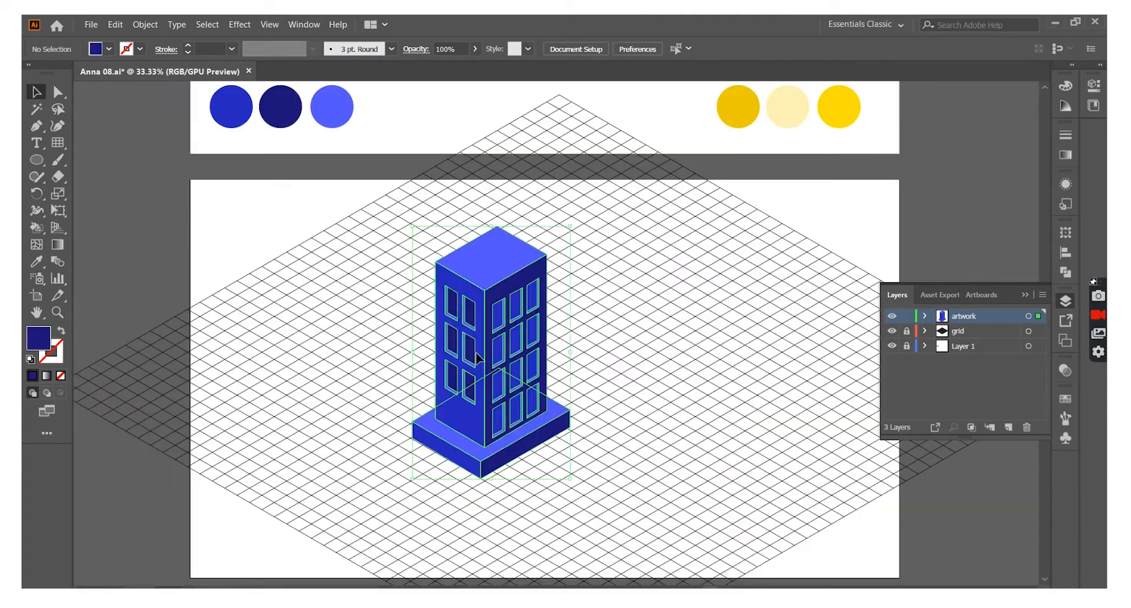
- Move the finished blue tower to the left part of the artboard and deselect it
left_click_drag(501, 377, 361, 361)
scroll(565, 412, "down", 2)
left_click(566, 420)
- Draw the left face of a second building mid-artboard as a tall shape with one step cut into its upper right
key("p")
left_click(560, 414)
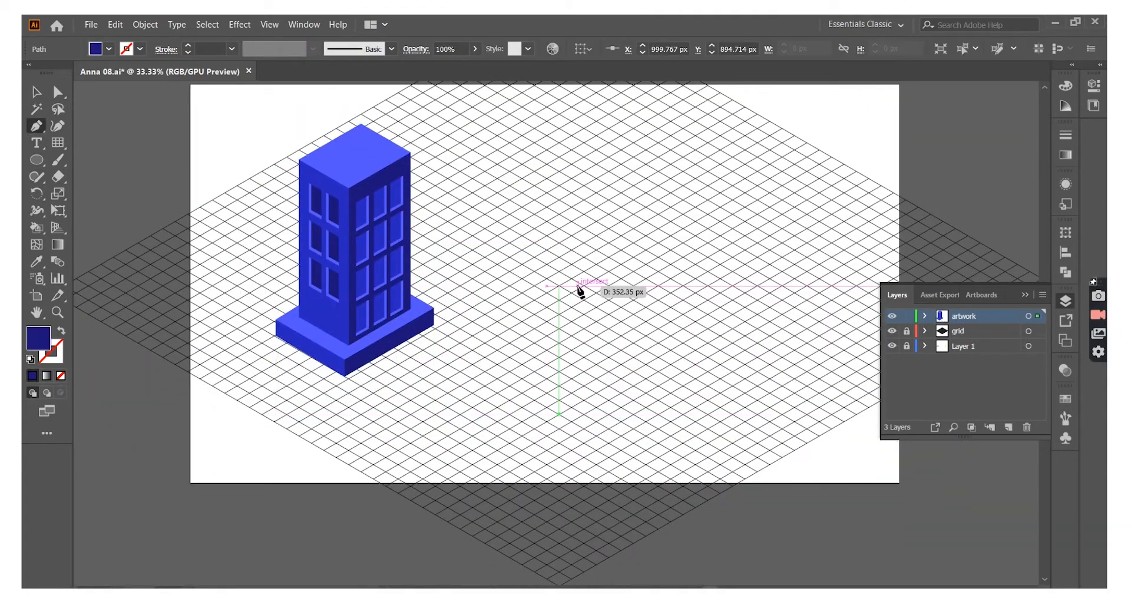
left_click(559, 202)
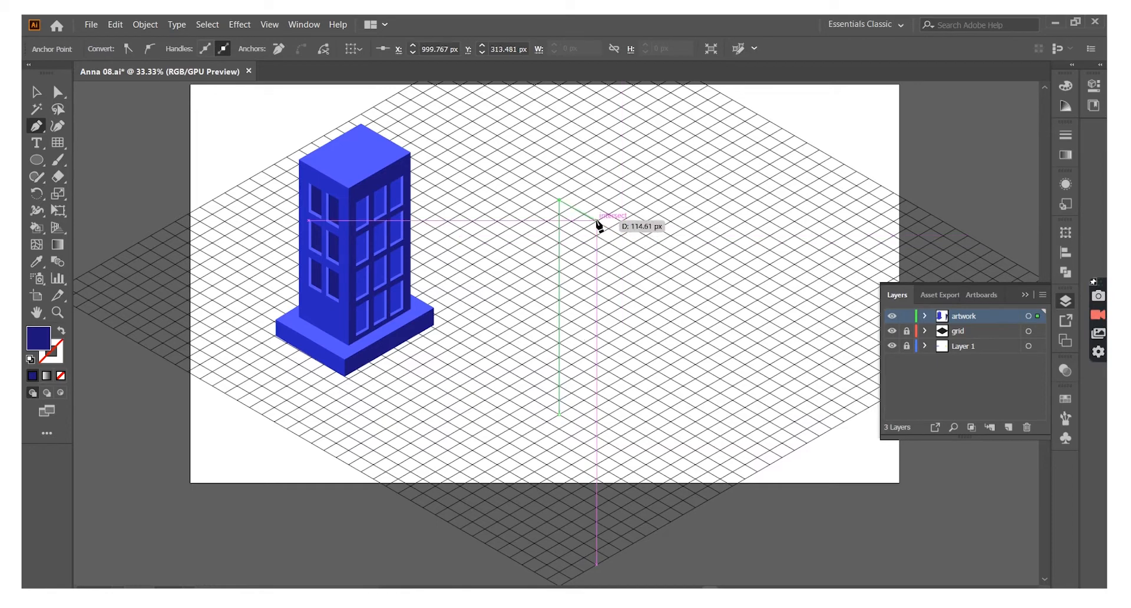
left_click(596, 221)
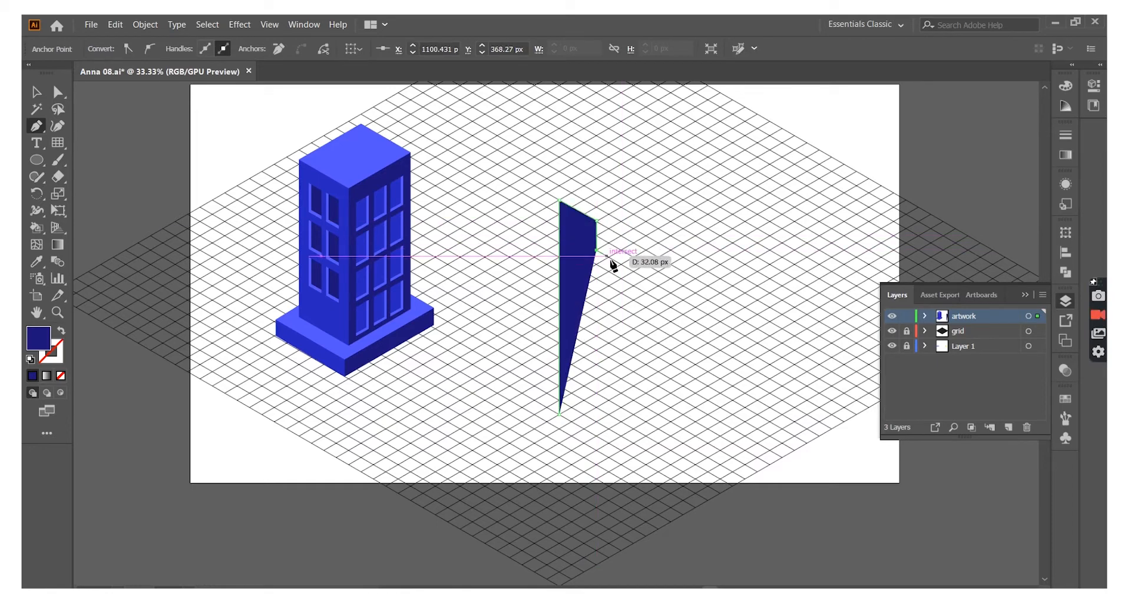
left_click(621, 450)
left_click(559, 414)
- Fill the stepped face with the bright yellow swatch color and deselect it
scroll(692, 379, "up", 3)
key("i")
left_click(732, 157)
scroll(707, 245, "down", 2)
key("v")
left_click(667, 204)
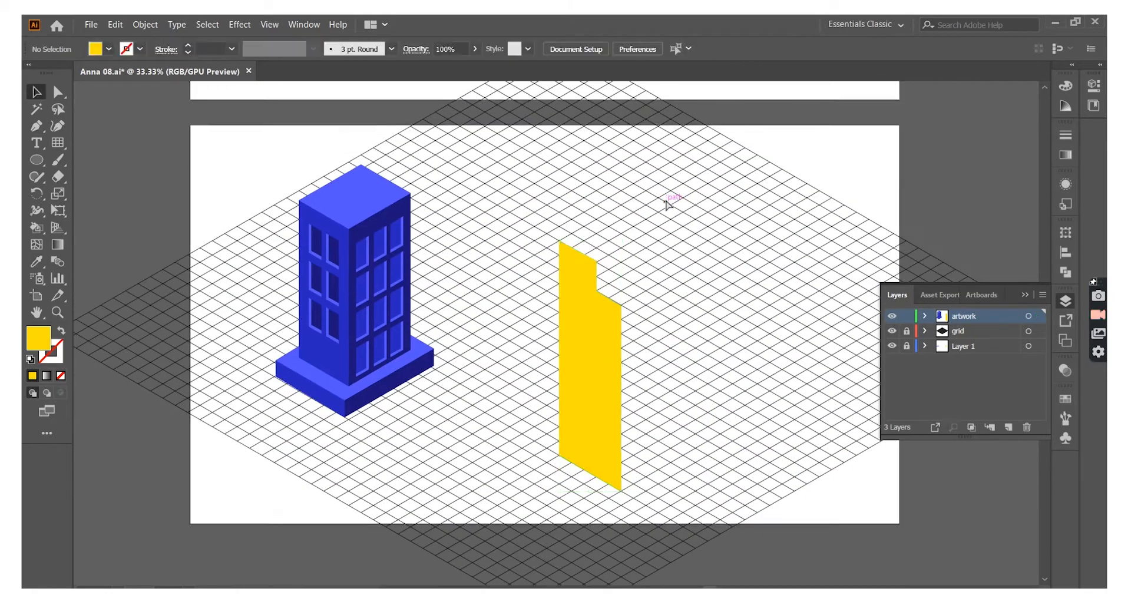
- Draw the upper step's right face back from the notch, five grid cells long, and fill it with the darker yellow swatch color
key("ctrl+plus")
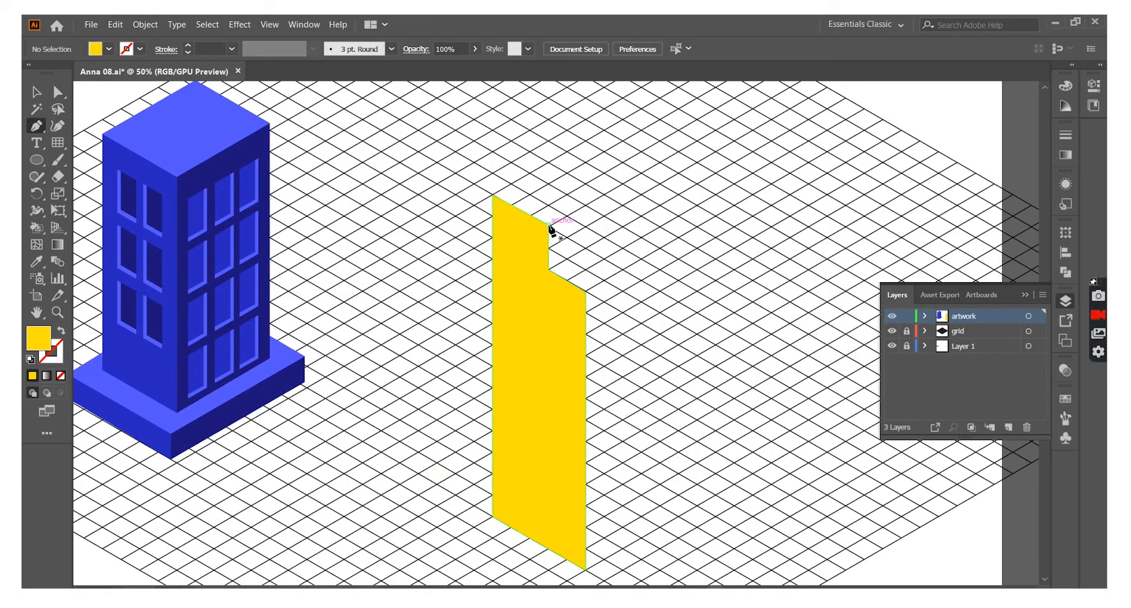
left_click(549, 225)
left_click(640, 173)
left_click(640, 216)
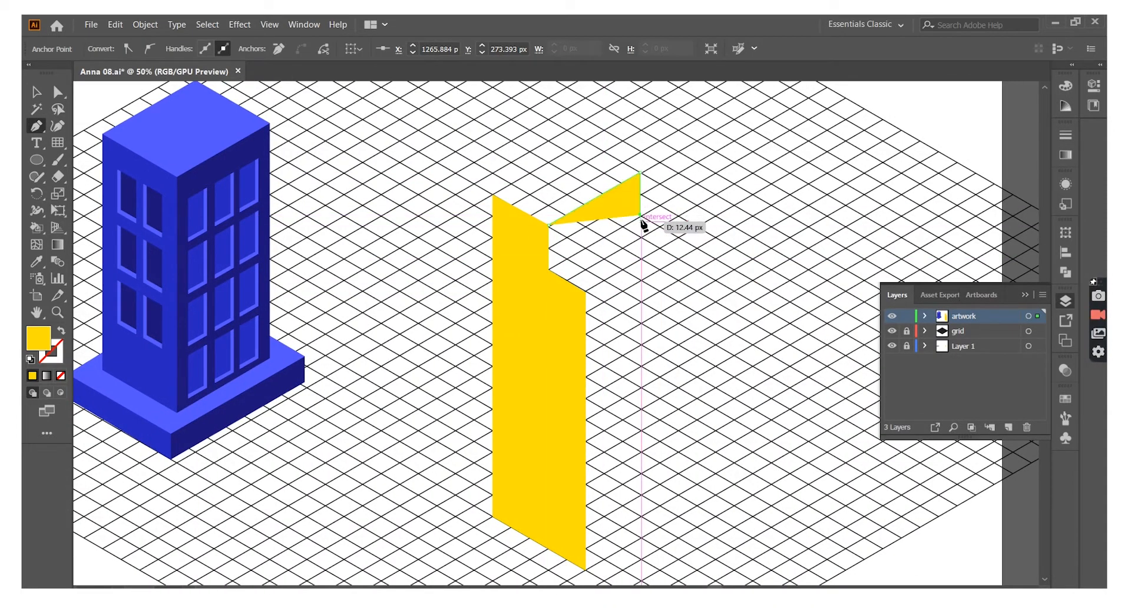
left_click(551, 273)
left_click(550, 224)
scroll(770, 232, "up", 4)
key("i")
left_click(757, 139)
scroll(648, 224, "down", 3)
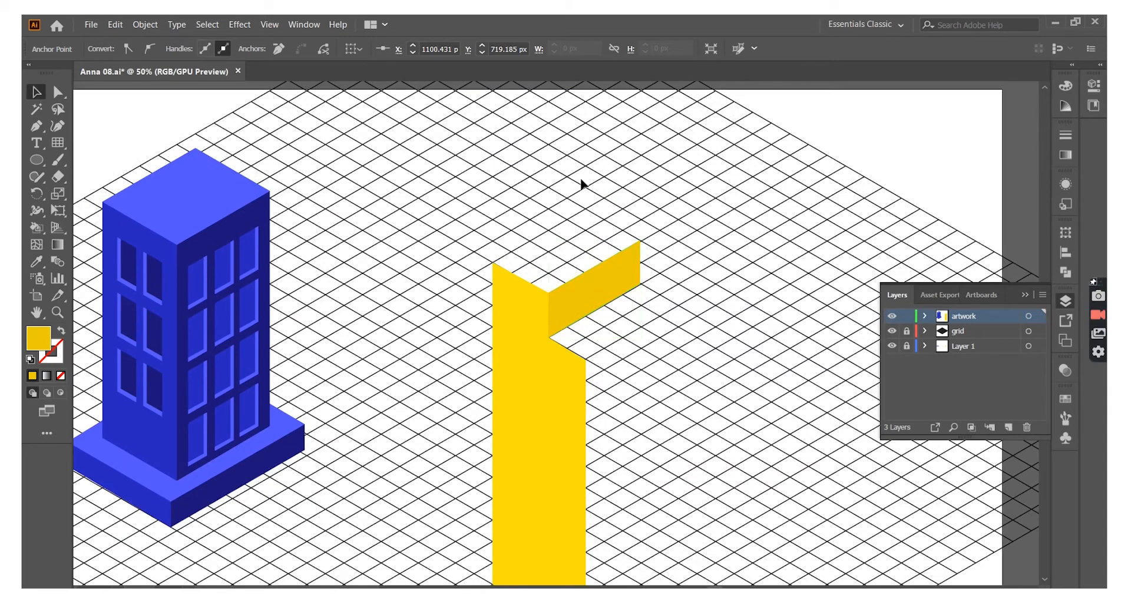
- Draw the lower block's tall right face in darker yellow, five grid cells deep and reaching the building's base, and deselect it
key("p")
scroll(581, 184, "right", 3)
scroll(530, 265, "down", 2)
left_click(463, 290)
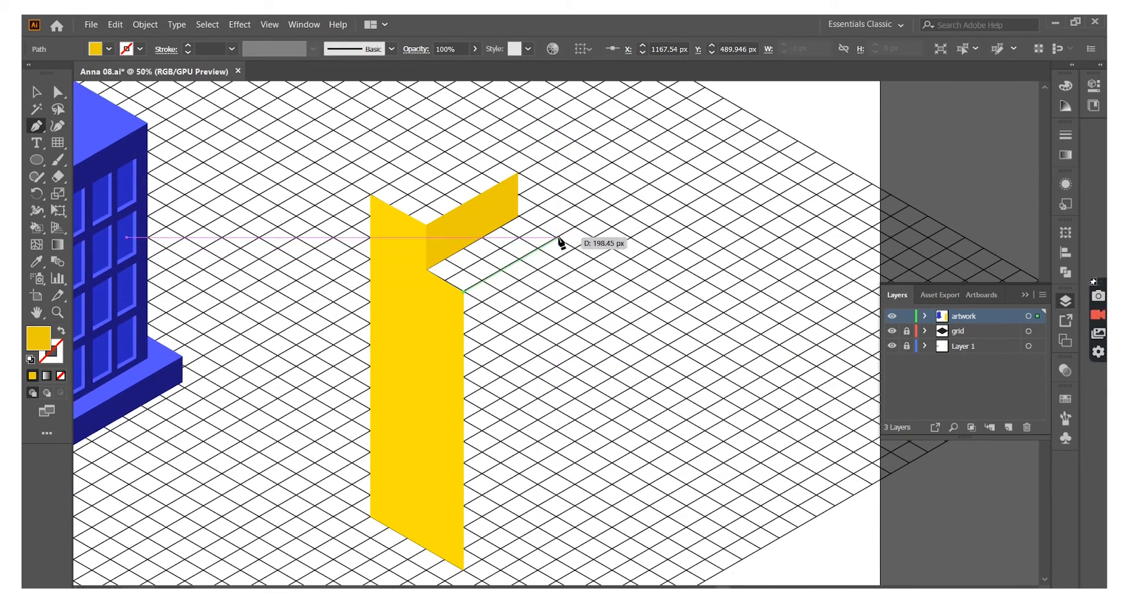
left_click(558, 238)
scroll(562, 413, "down", 2)
left_click(558, 451)
left_click(463, 501)
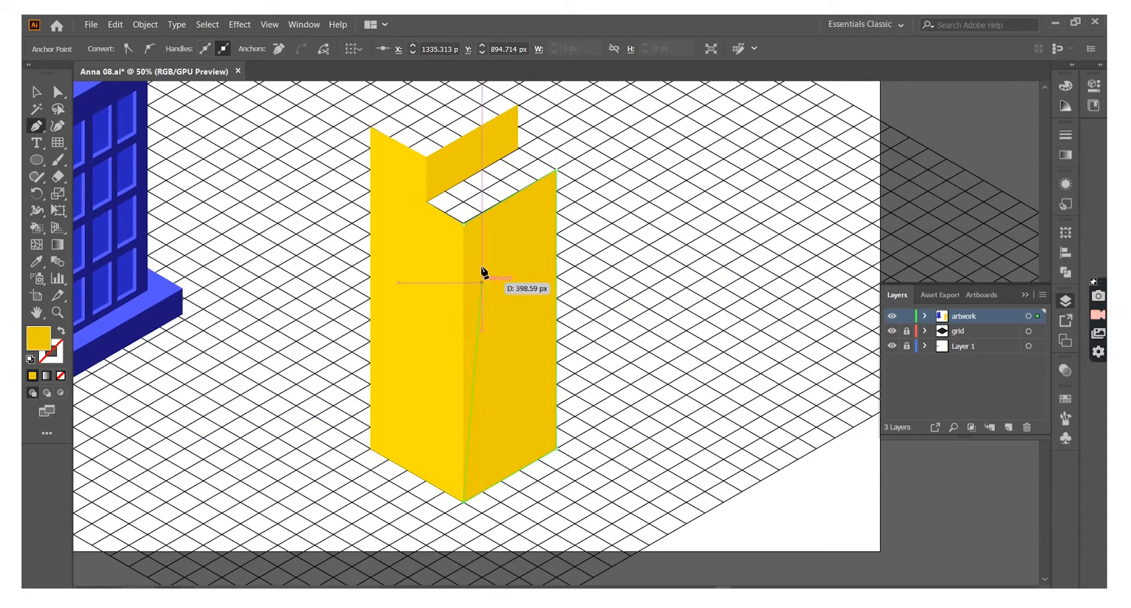
left_click(462, 290)
scroll(671, 212, "up", 2)
key("v")
left_click(286, 241)
- Adjust the corner anchors of the two darker yellow faces so they sit on the grid intersections
key("ctrl+plus")
key("ctrl+plus")
key("ctrl+plus")
key("ctrl+plus")
key("a")
scroll(392, 316, "up", 2)
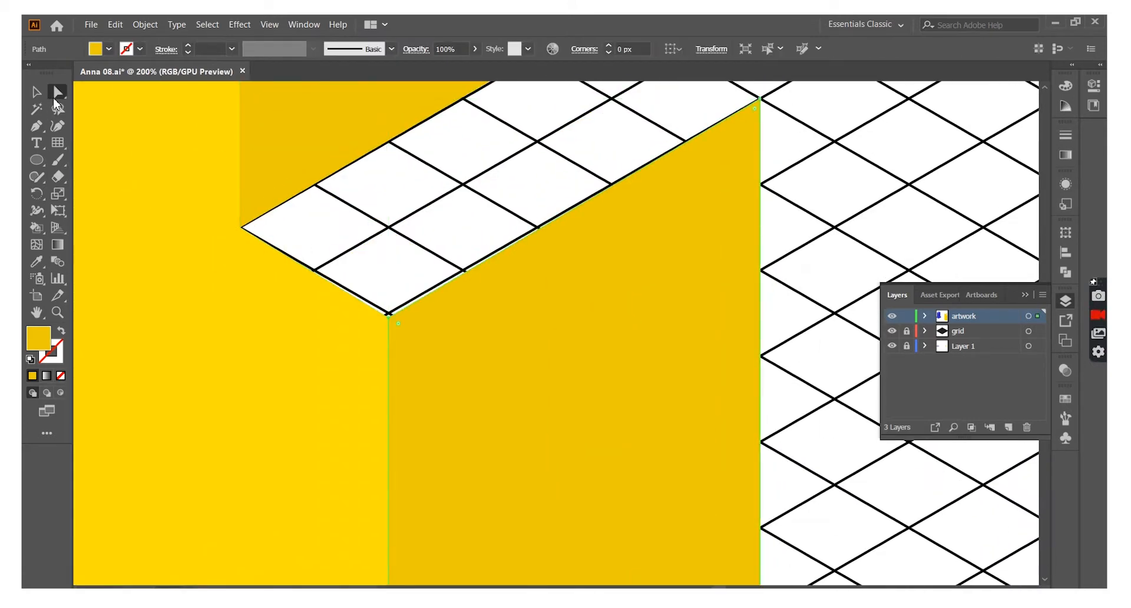
left_click(391, 316)
key("ctrl+shift+a")
scroll(390, 266, "up", 3)
left_click_drag(607, 174, 610, 286)
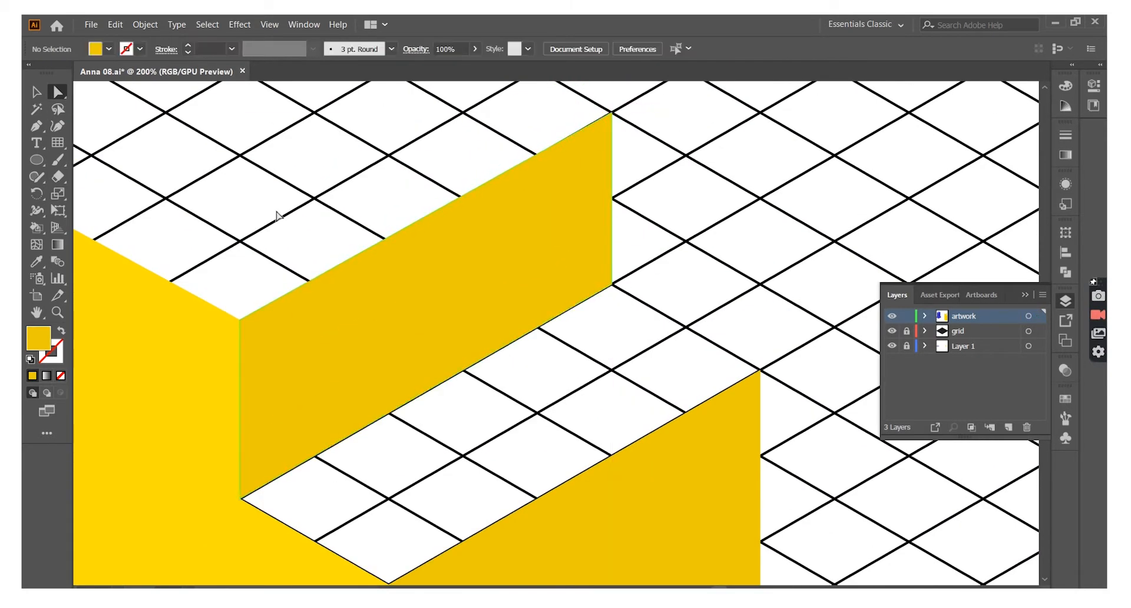
- Draw the lower step's top face as a closed parallelogram between the two darker yellow faces
key("p")
scroll(240, 421, "down", 1)
left_click(240, 429)
left_click(613, 217)
left_click(760, 303)
left_click(388, 514)
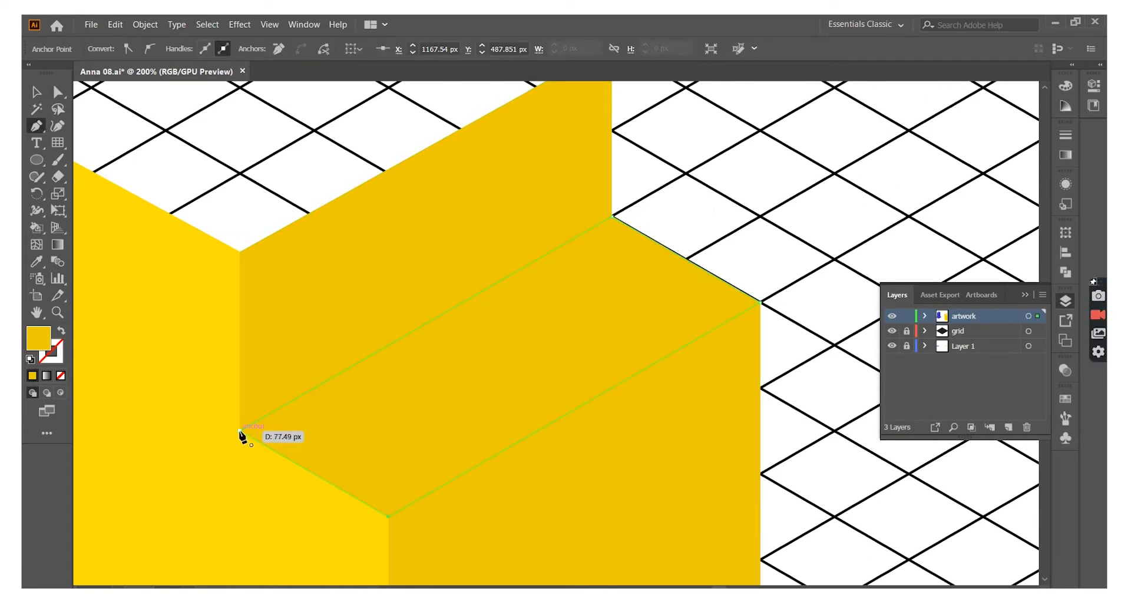
left_click(240, 430)
- Fill the lower step's top face with the pale yellow swatch color and deselect it
key("ctrl+0")
key("i")
left_click(747, 95)
key("v")
key("ctrl+shift+a")
scroll(598, 293, "up", 4)
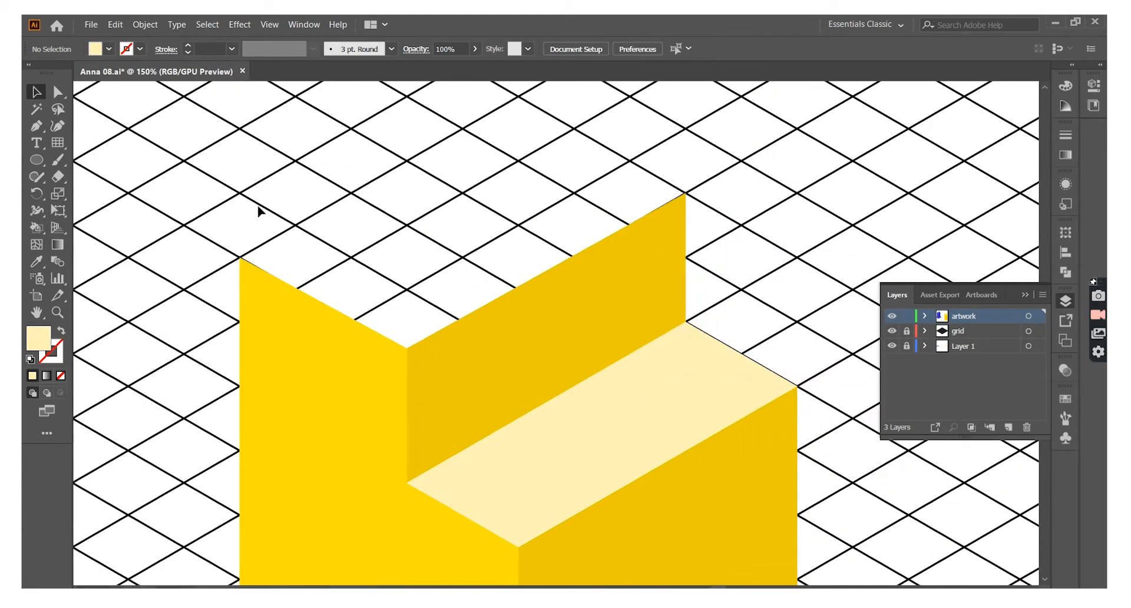
- Draw the pale yellow top face that closes the building's upper block, and deselect it
left_click(408, 346)
left_click(685, 193)
left_click(518, 95)
left_click(240, 258)
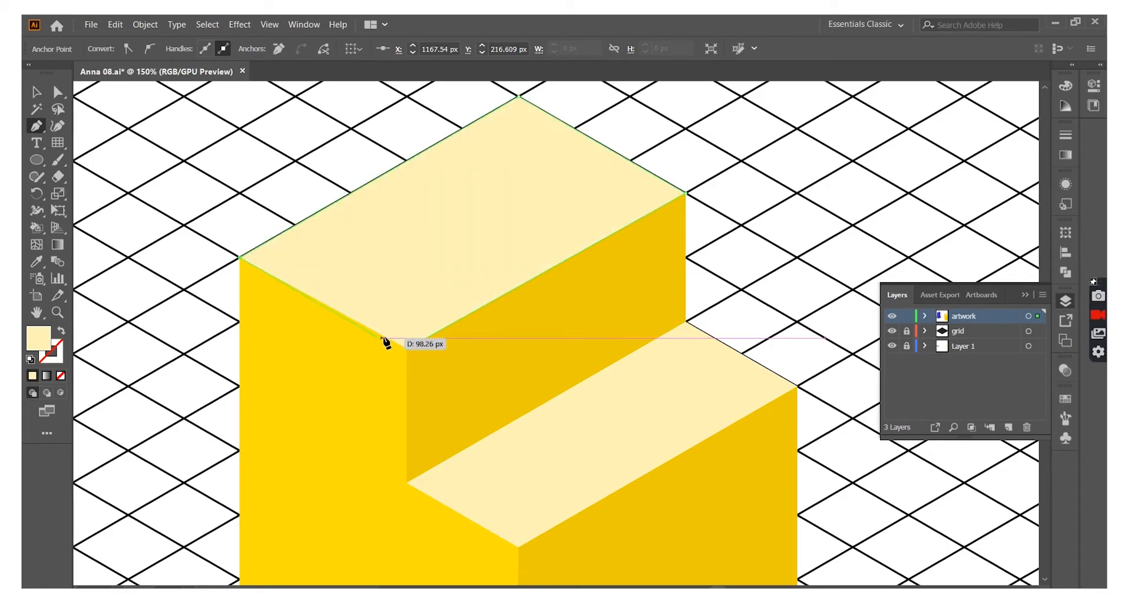
key("ctrl+shift+a")
key("ctrl+0")
scroll(288, 263, "up", 3)
scroll(454, 263, "up", 4)
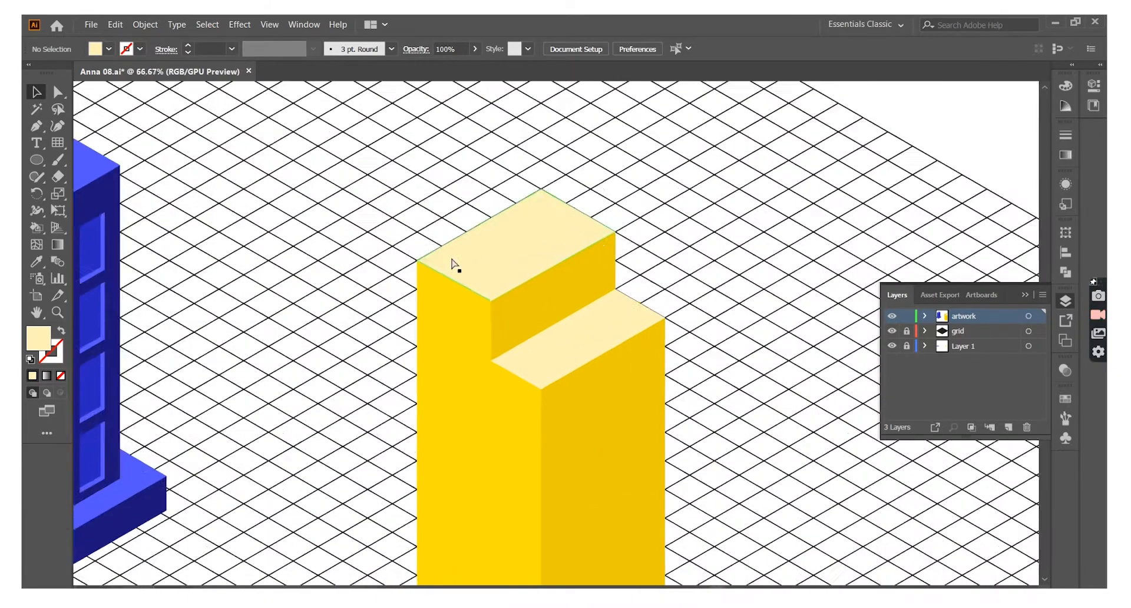
- Group the yellow building's faces and lower the group's opacity so the grid shows through
key("p")
scroll(391, 245, "down", 2)
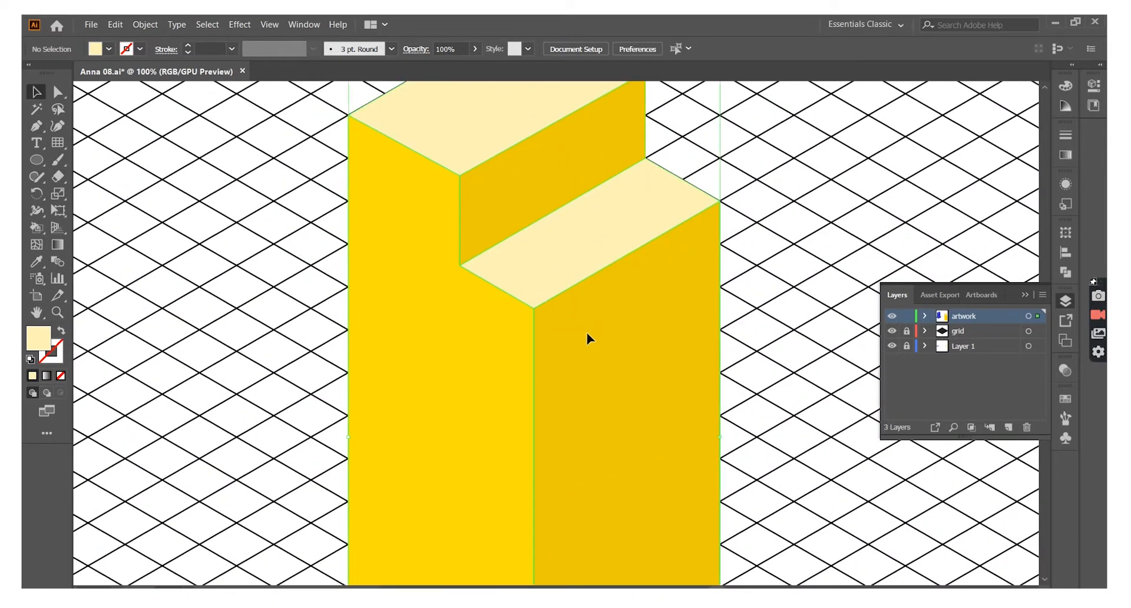
left_click(585, 330)
left_click(444, 69)
- Draw a pale yellow vertical strip about 10 px wide and 540 px tall near the outer edge of the building's left face
key("p")
left_click(366, 136)
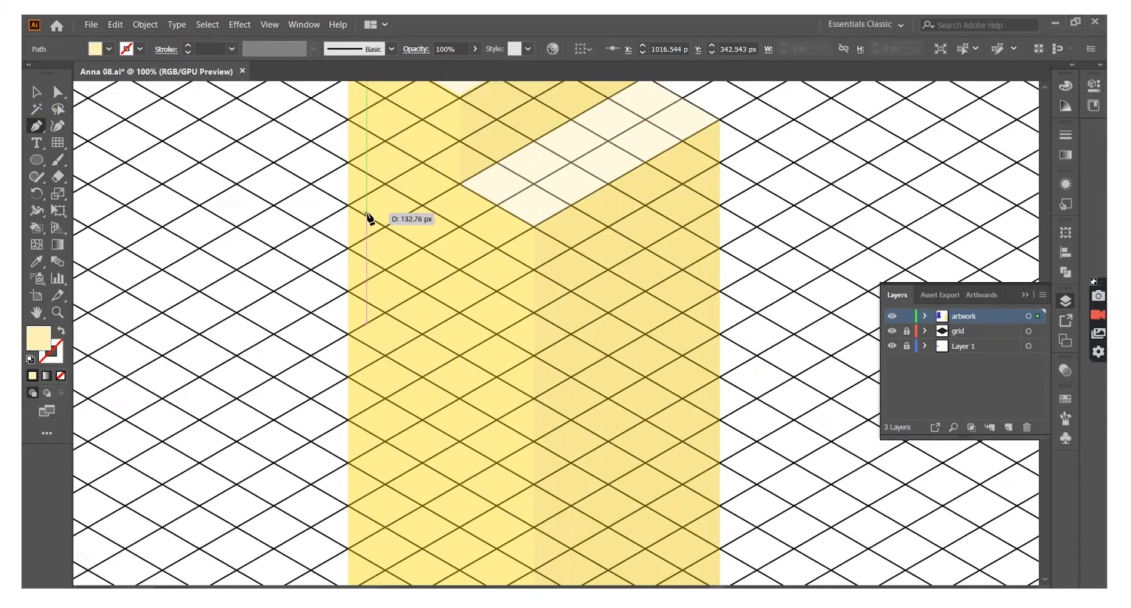
scroll(365, 222, "down", 5)
left_click(367, 449)
scroll(381, 391, "up", 5)
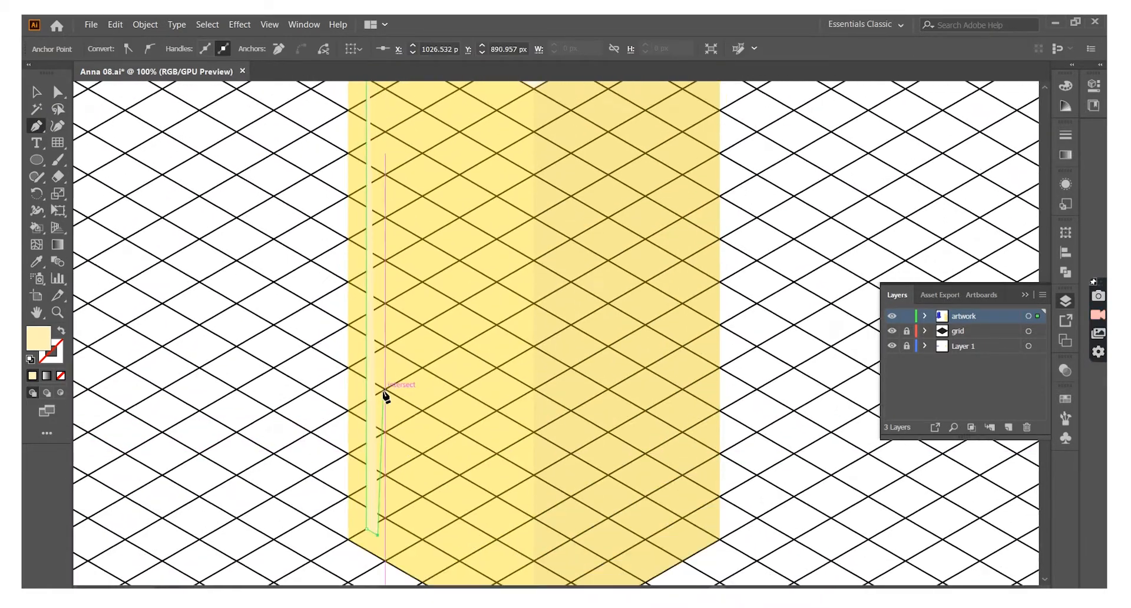
left_click(367, 240)
- Adjust the upper and lower corners on the strip's inner edge so both ends follow the isometric slope
key("ctrl+equal")
key("ctrl+equal")
key("ctrl+equal")
key("ctrl+equal")
key("ctrl+equal")
key("a")
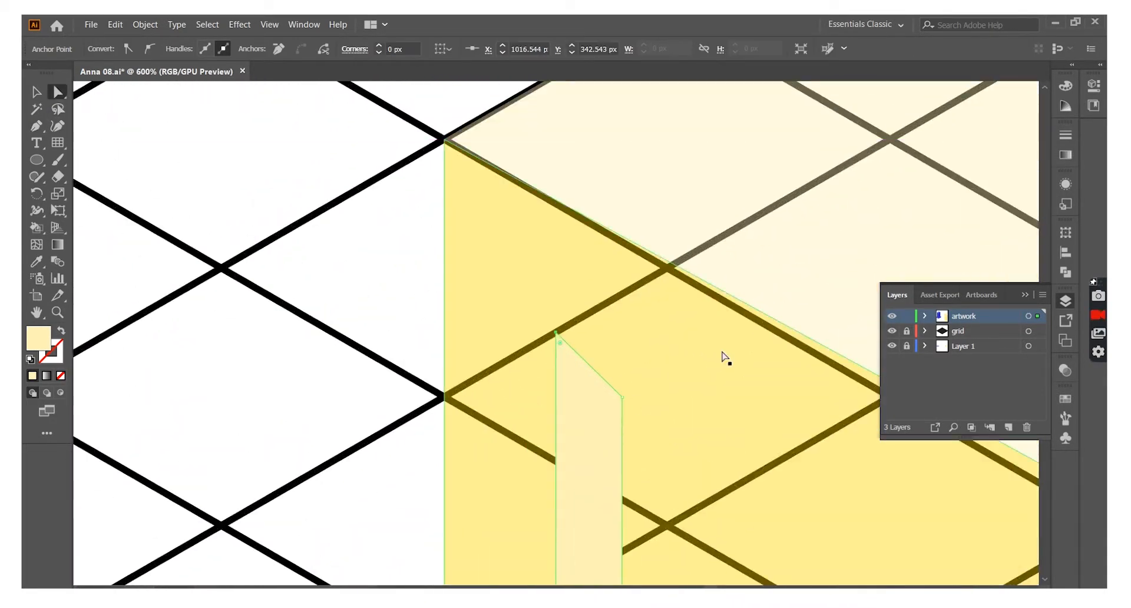
left_click_drag(623, 393, 625, 375)
scroll(625, 374, "down", 4)
scroll(612, 380, "down", 5)
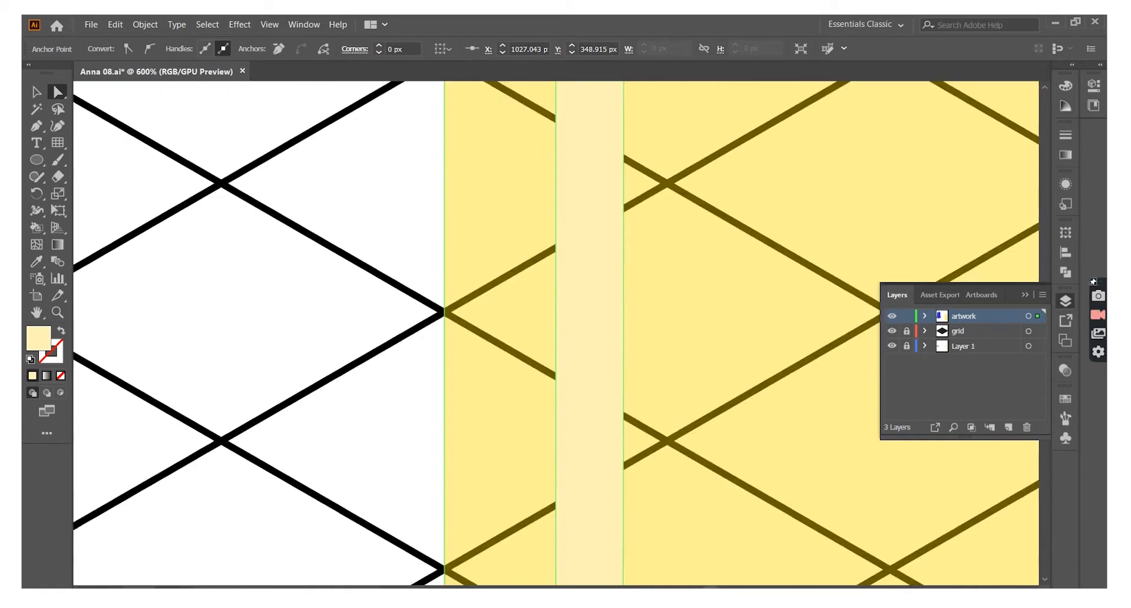
left_click_drag(618, 336, 619, 336)
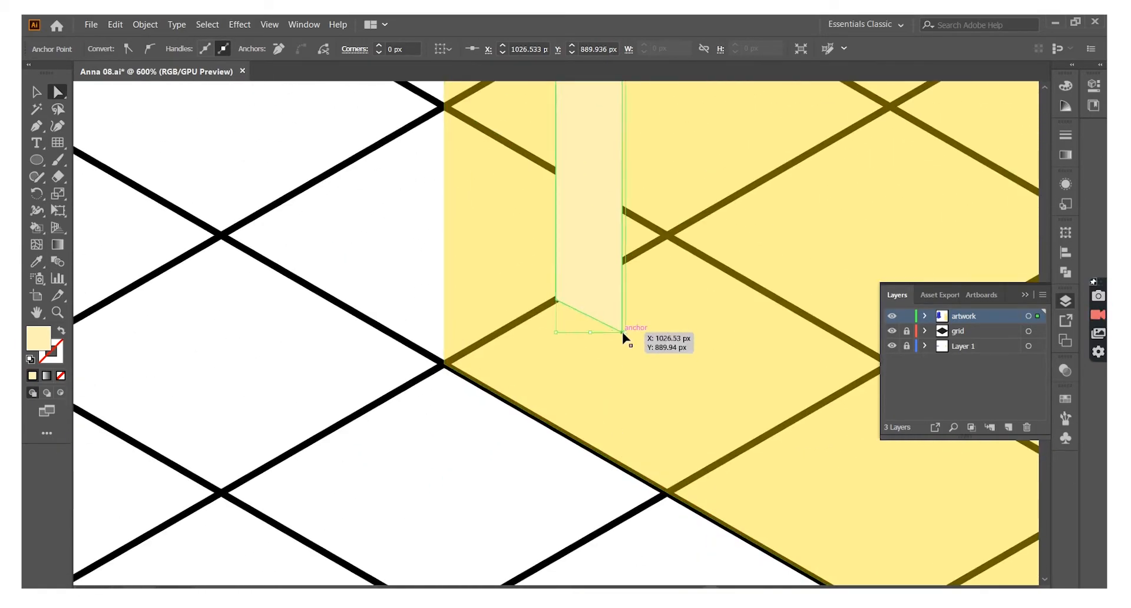
- Fill the strip with the darker yellow, restore the building group's opacity to 100%, and deselect it
key("ctrl+0")
key("v")
key("0")
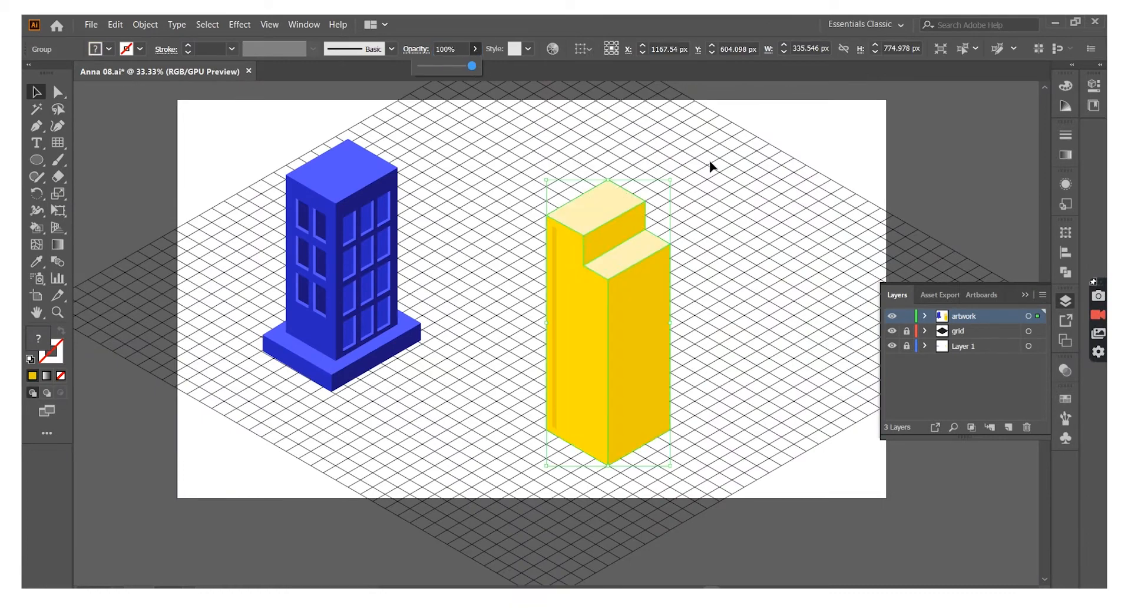
left_click(712, 167)
- Duplicate the strip across the yellow building's left face at equal spacing to make four strips
key("ctrl+equal")
key("ctrl+equal")
left_click_drag(573, 227, 573, 227)
key("ctrl+d")
key("ctrl+d")
left_click(401, 352)
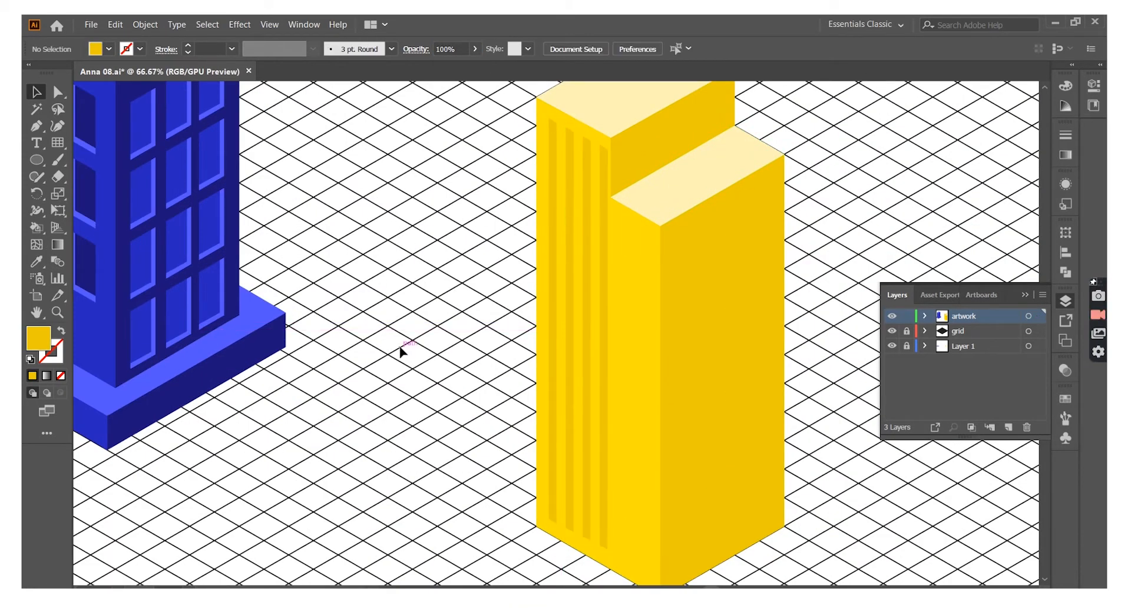
- Shorten the fourth strip by adding anchor points level with the lower step and deleting its original top anchors
left_click(605, 255)
key("ctrl+equal")
key("ctrl+equal")
key("ctrl+equal")
left_click_drag(36, 125, 88, 143)
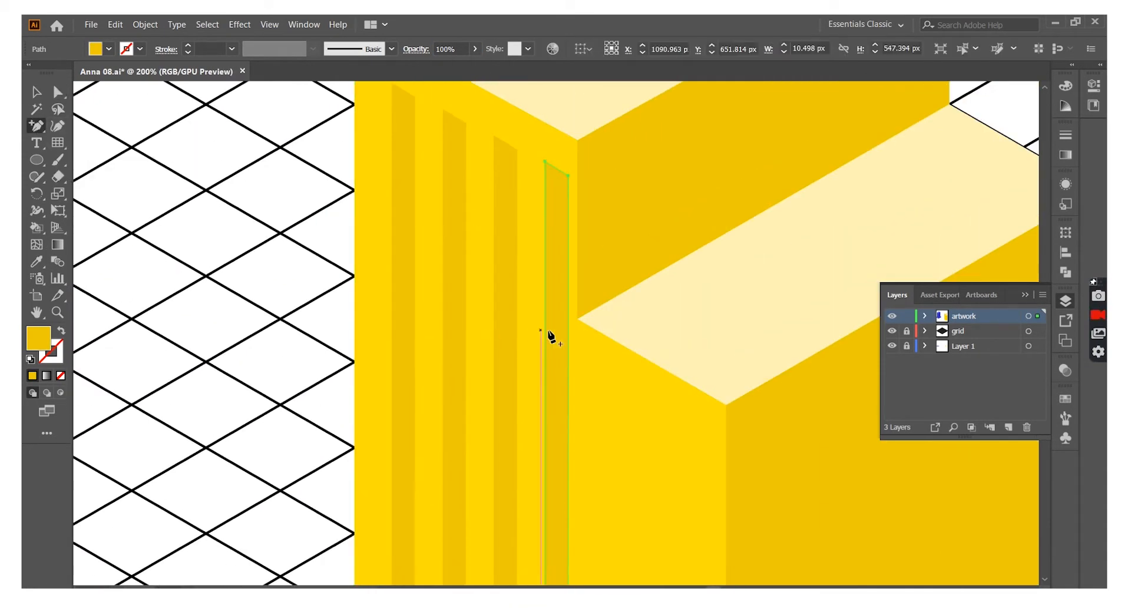
left_click(567, 330)
left_click_drag(569, 177, 544, 163)
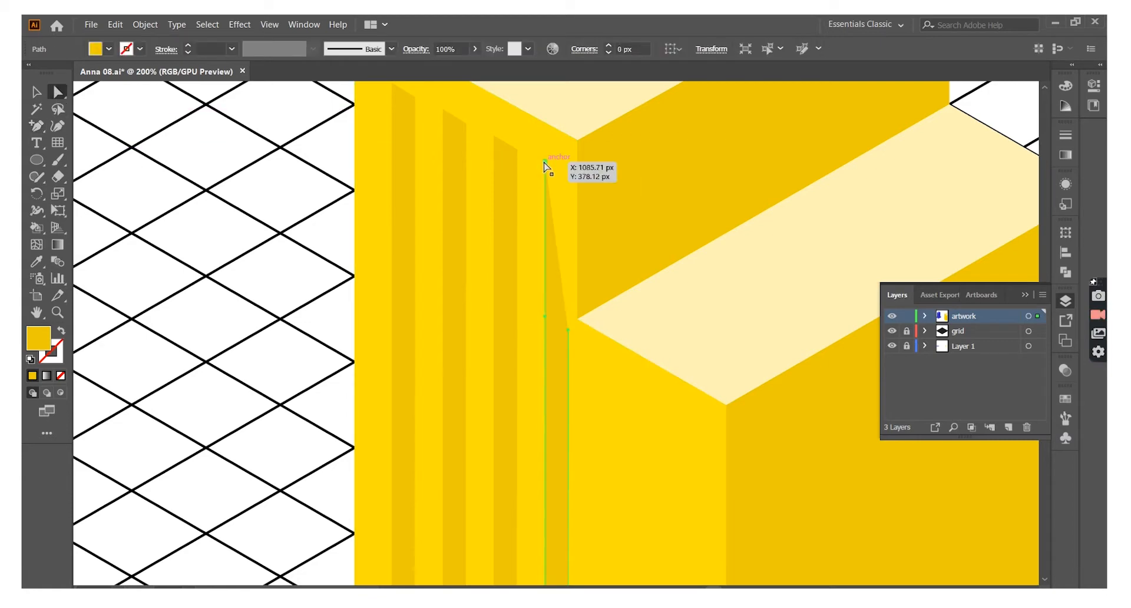
left_click_drag(545, 320, 544, 307)
- Refine the shortened strip's top corner to follow the isometric slope, and deselect the strip
key("ctrl+plus")
key("ctrl+plus")
key("ctrl+plus")
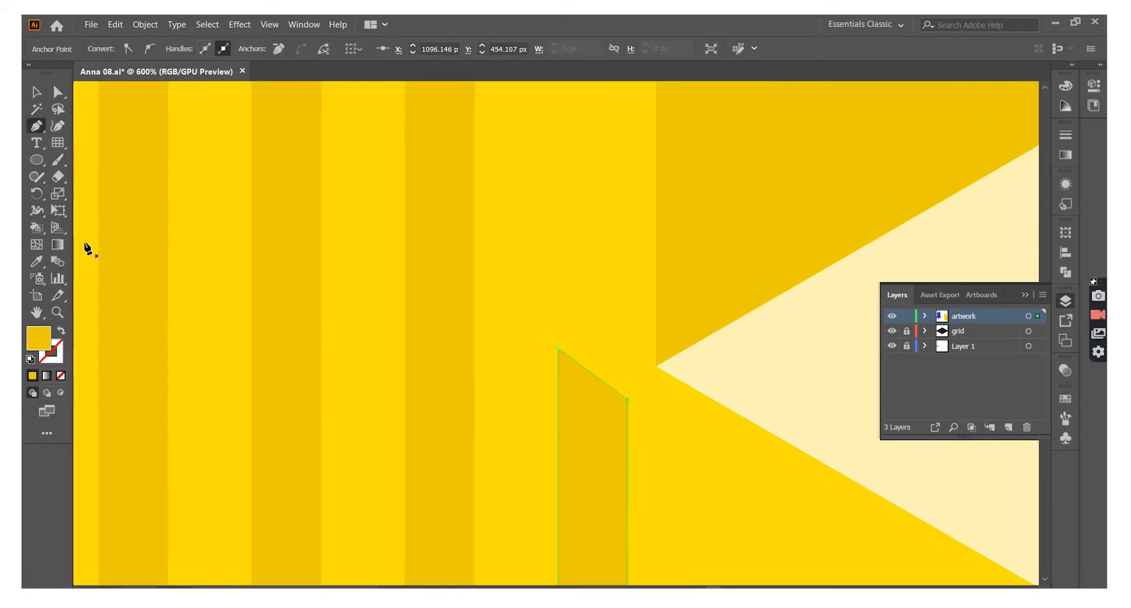
key("a")
left_click_drag(561, 357, 562, 358)
key("ctrl+minus")
key("ctrl+minus")
key("ctrl+minus")
key("ctrl+minus")
key("ctrl+minus")
key("ctrl+minus")
key("ctrl+minus")
key("ctrl+minus")
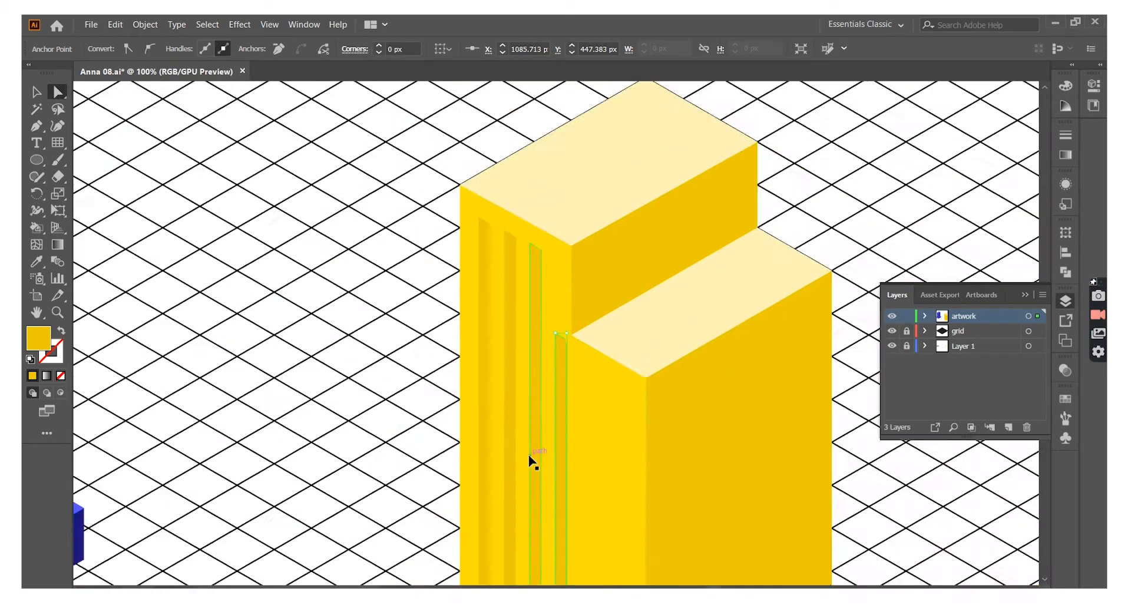
left_click(245, 281)
- Copy the shortened strip twice along the left face below the lower step, following the isometric slope
key("v")
key("ctrl+plus")
key("ctrl+plus")
key("ctrl+plus")
key("ctrl+plus")
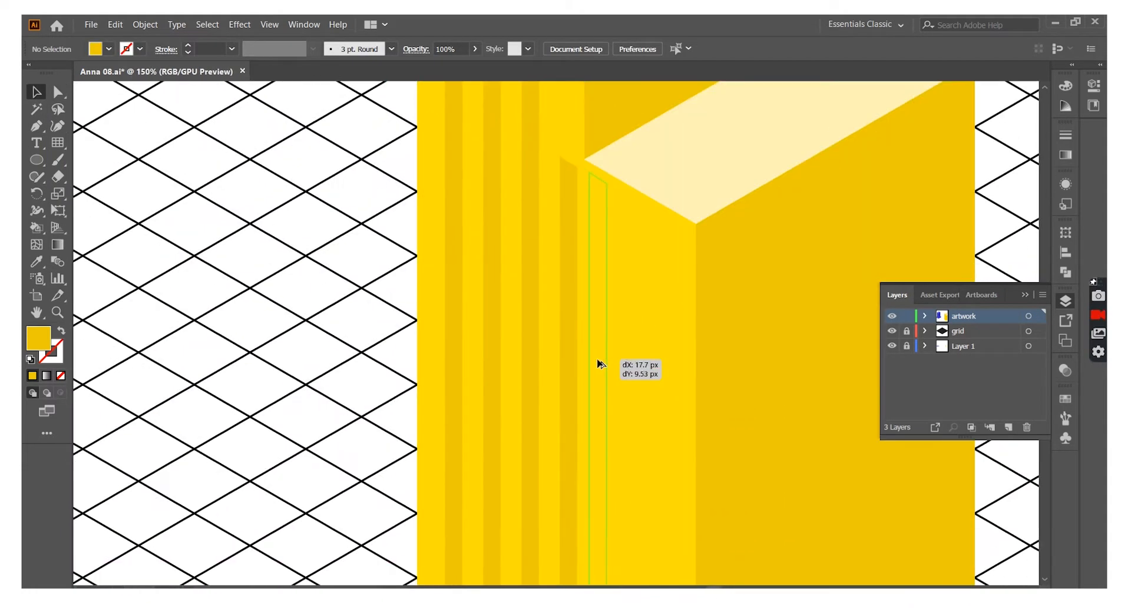
left_click_drag(605, 368, 602, 368)
- Ungroup the blue tower and place a copy of one of its right-face windows beside the yellow building
key("ctrl+minus")
key("ctrl+minus")
key("ctrl+minus")
key("ctrl+minus")
key("ctrl+minus")
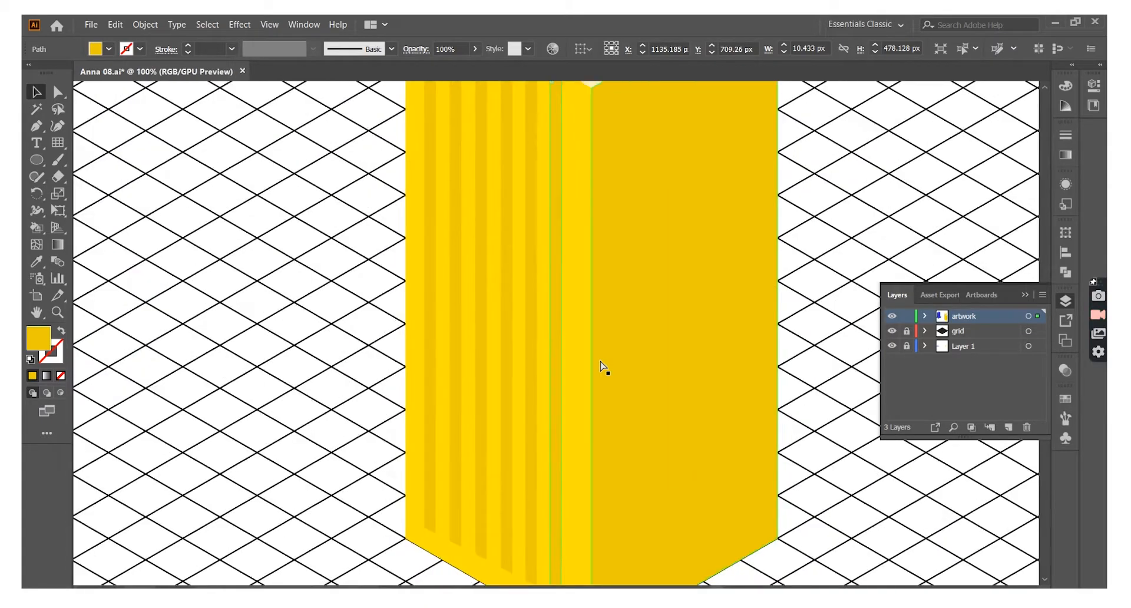
scroll(654, 346, "down", 1)
key("ctrl+plus")
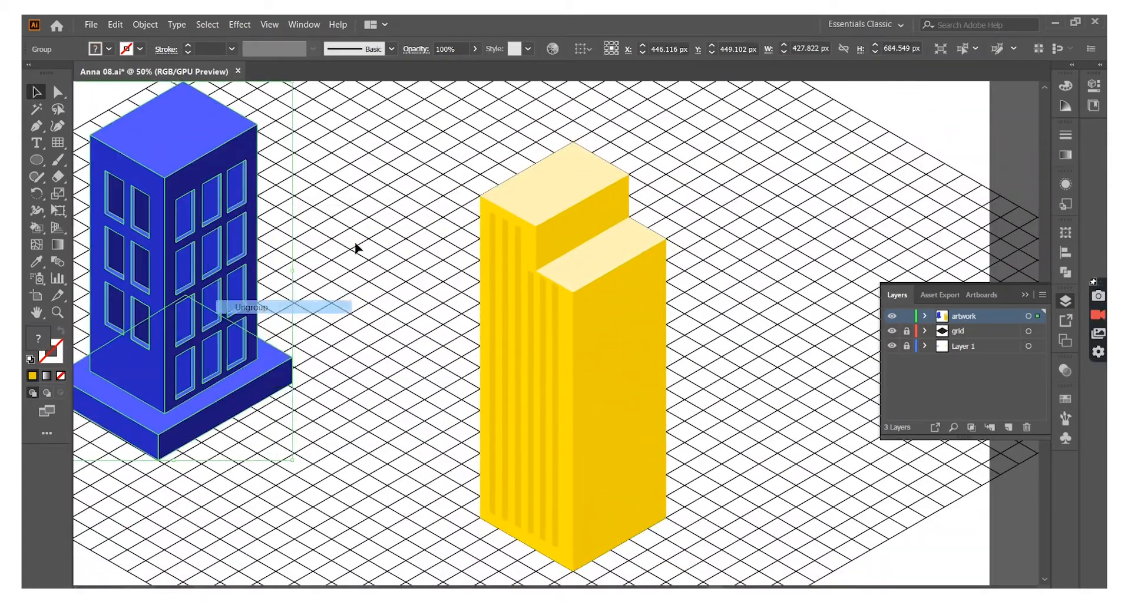
left_click_drag(358, 247, 738, 294)
right_click(755, 279)
key("Escape")
- Ungroup the copied window and fill its pane with the pale yellow of the building's top face
key("ctrl+plus")
key("ctrl+plus")
key("ctrl+plus")
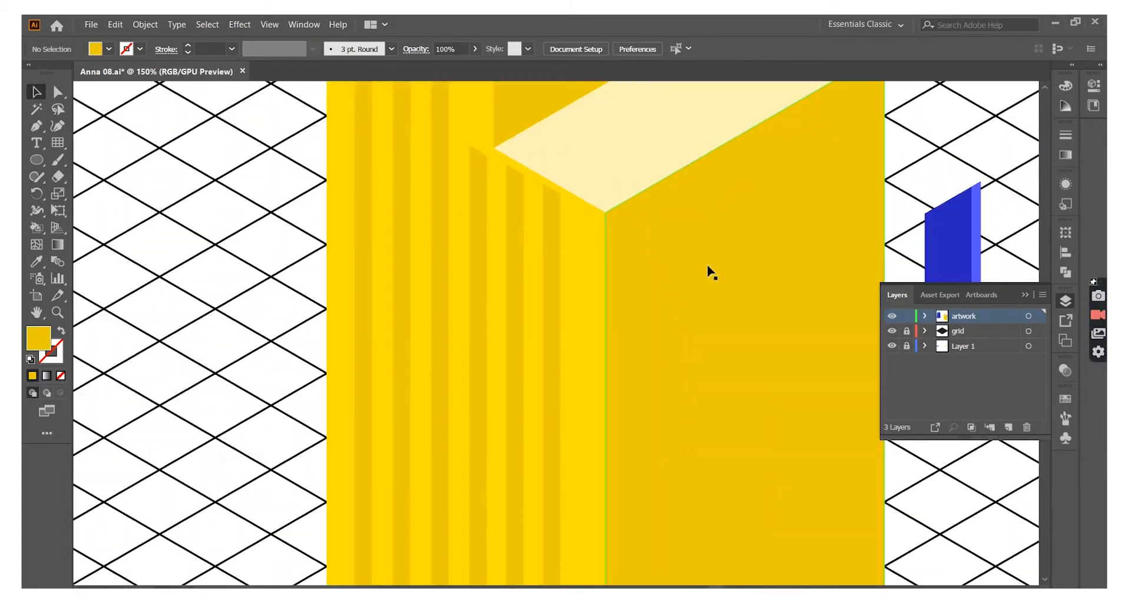
scroll(724, 270, "right", 4)
right_click(743, 269)
left_click(779, 369)
left_click(729, 280)
key("i")
left_click(593, 194)
left_click(500, 118)
key("v")
left_click(757, 189)
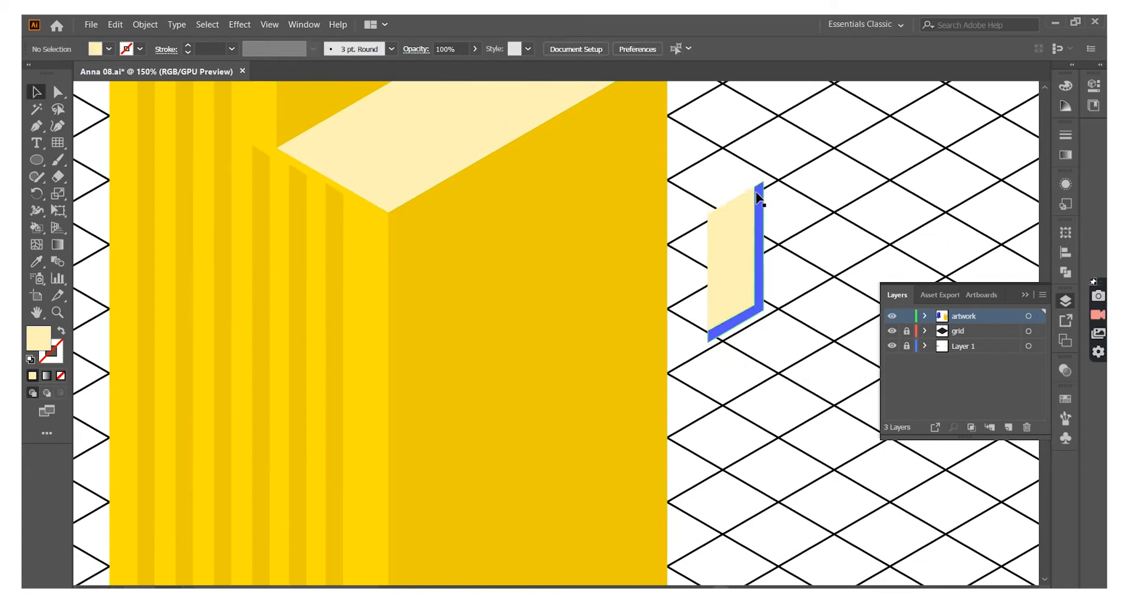
- Fill the copied window's frame with bright yellow and group it with the pane
left_click(760, 254)
key("i")
left_click(599, 252)
key("v")
left_click(731, 265, "shift")
key("ctrl+g")
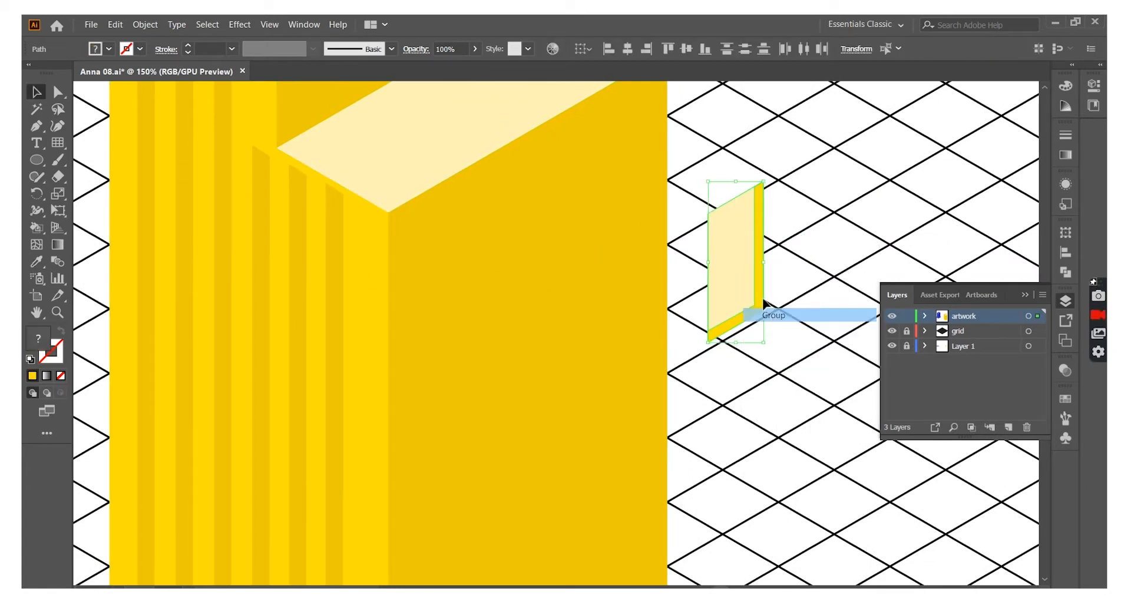
- Move the window onto the yellow building's right face, copy it into a row of three, and group the row
left_click_drag(742, 276, 463, 312)
left_click_drag(534, 262, 629, 342)
left_click(536, 253, "shift")
left_click(454, 294, "shift")
right_click(447, 299)
left_click(472, 391)
- Duplicate the window row down the right face to make four rows, and deselect them
key("ctrl+minus")
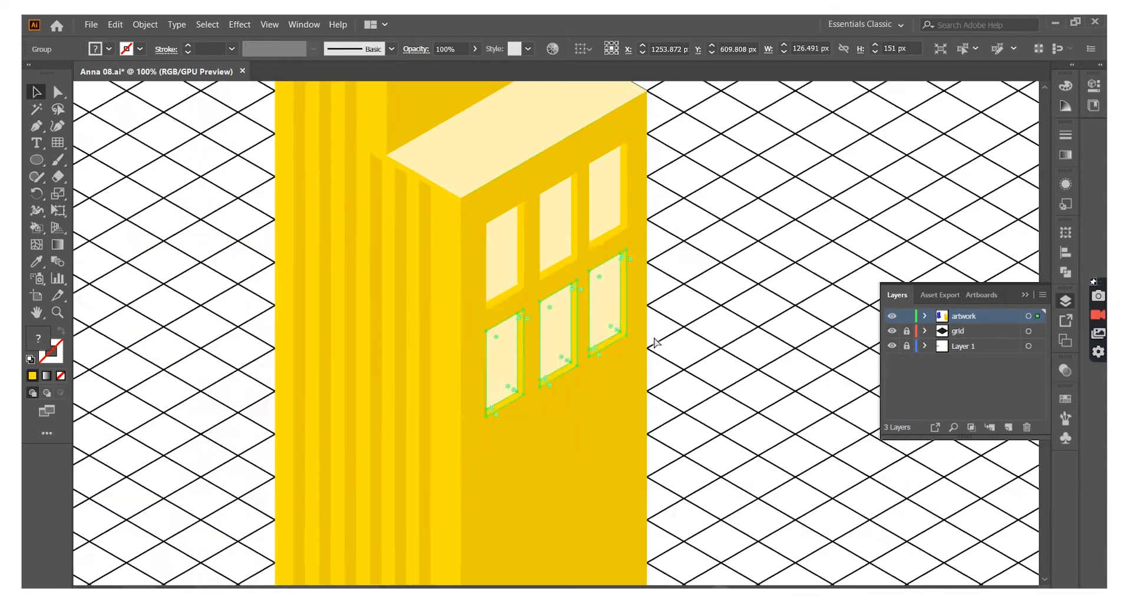
key("ctrl+minus")
key("ctrl+minus")
key("ctrl+minus")
left_click(661, 429)
scroll(657, 421, "up", 2)
key("ctrl+plus")
key("ctrl+plus")
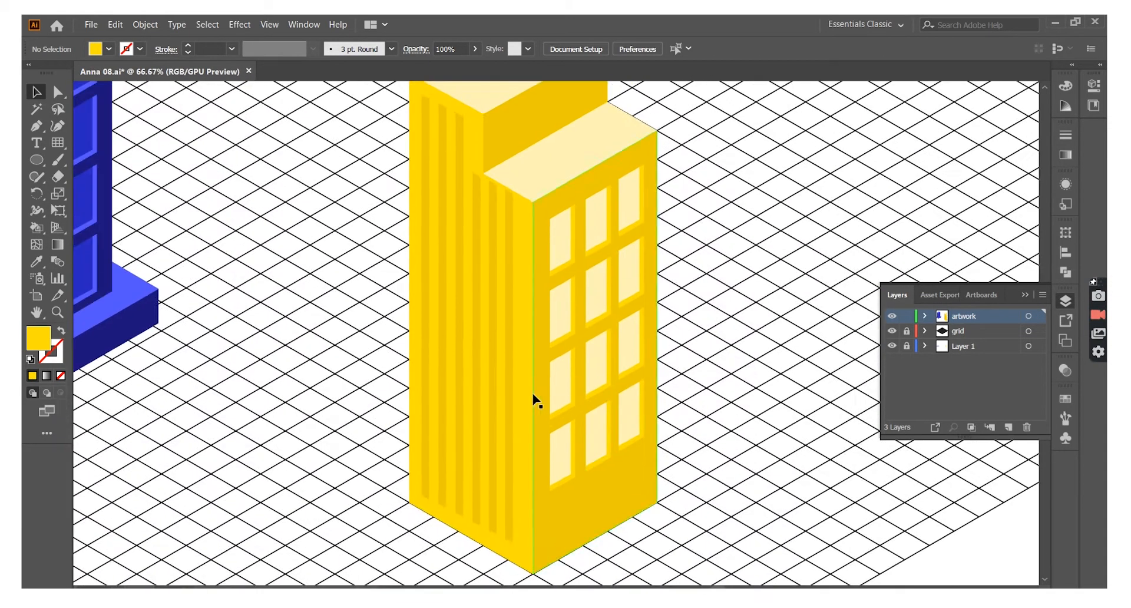
- Select the left face's six strips, shift them slightly inward to centre them, and deselect them
left_click(474, 320)
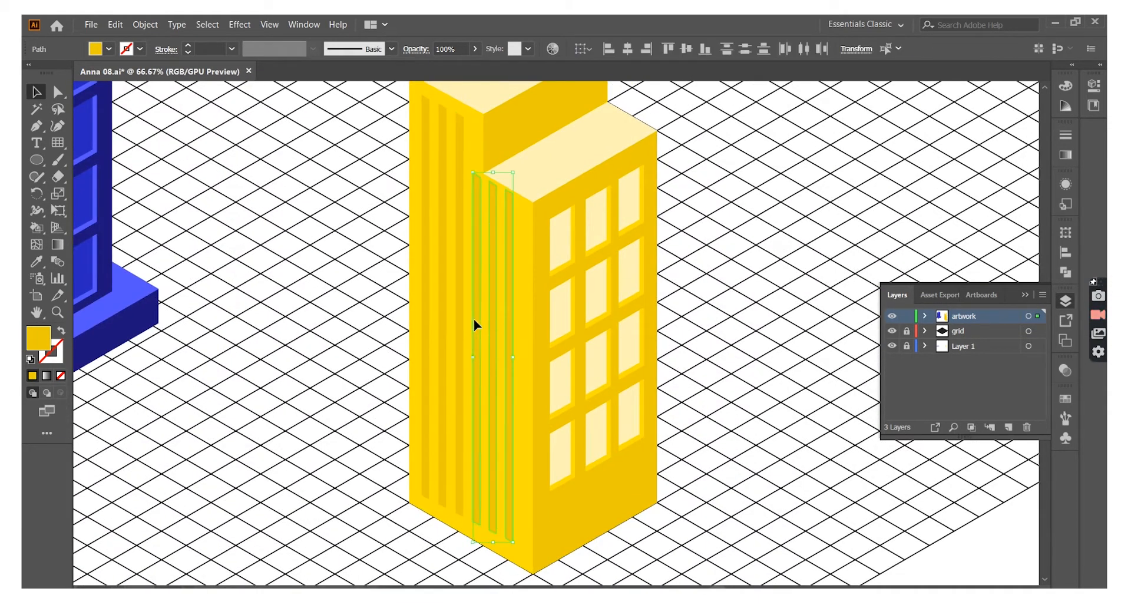
left_click(426, 302)
left_click(752, 245)
- Draw an inset parallelogram inside the lower step's top face with the Pen tool and fill it bright yellow
key("ctrl+plus")
key("ctrl+plus")
key("ctrl+plus")
key("p")
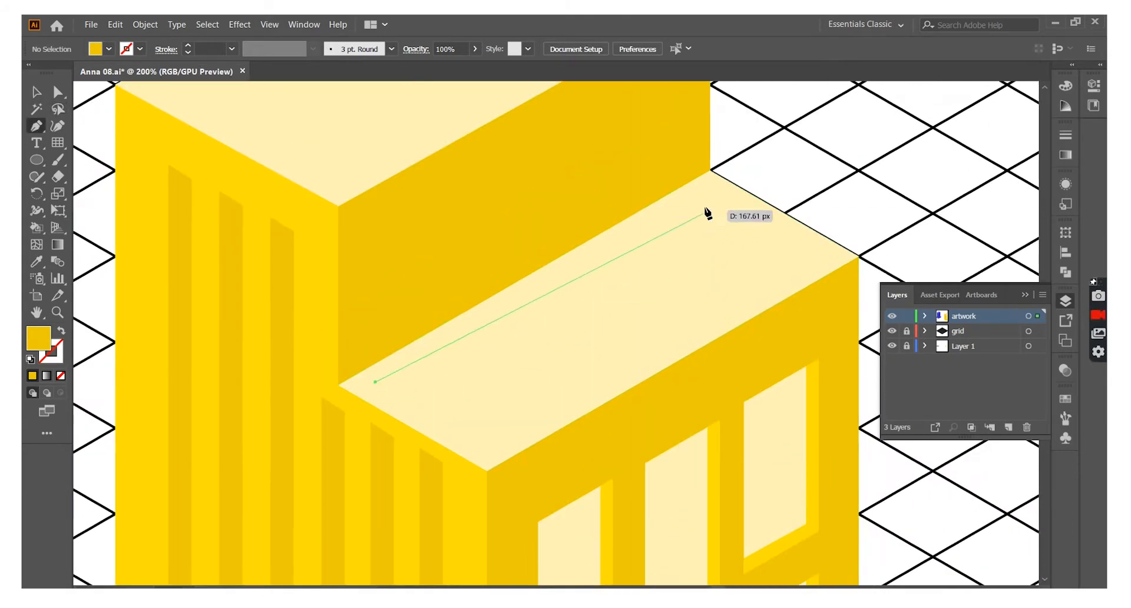
key("ctrl+z")
left_click(710, 192)
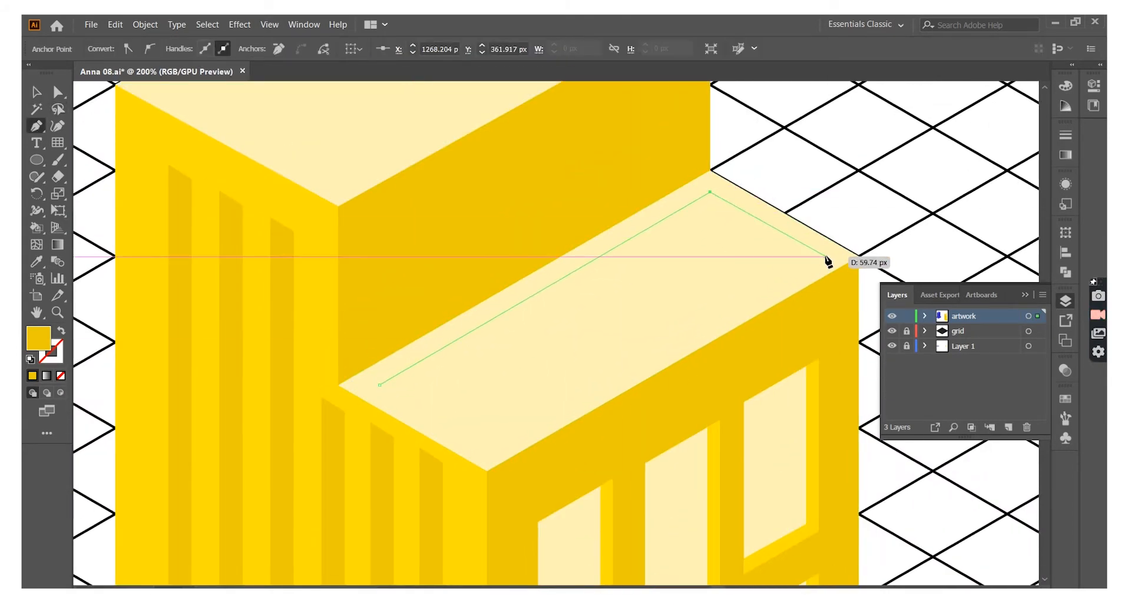
left_click(827, 258)
left_click(491, 443)
left_click(379, 384)
key("a")
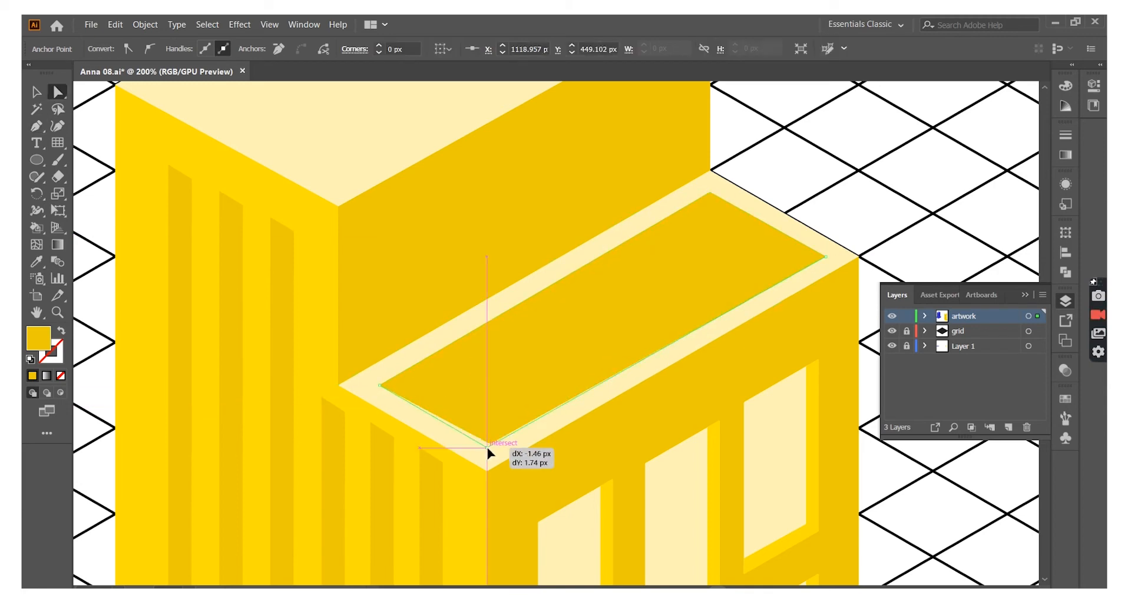
key("v")
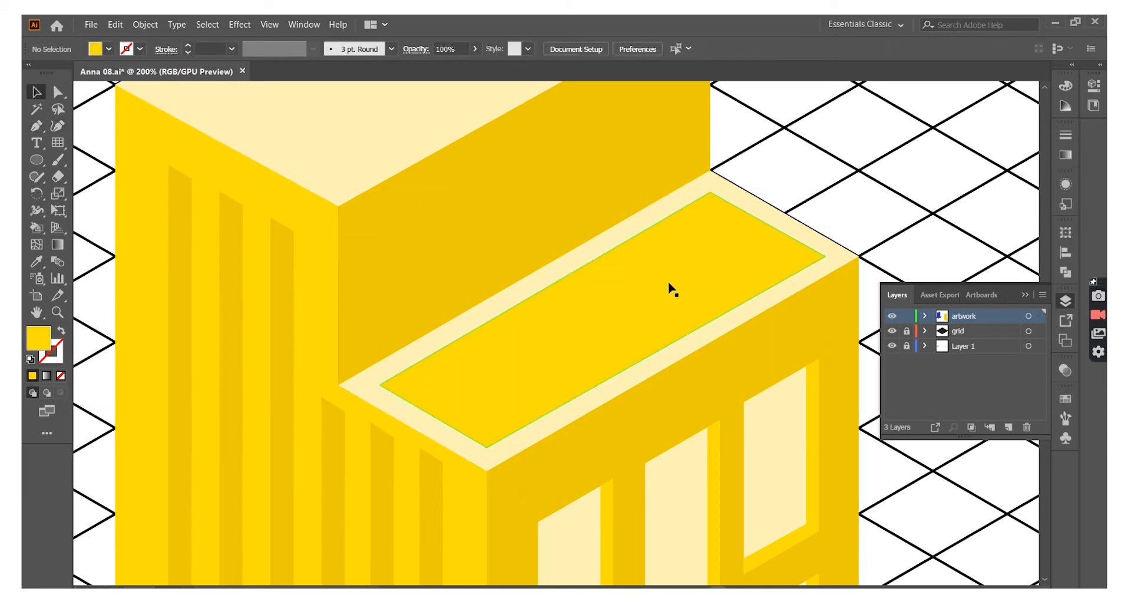
- Draw the long inner wall of the roof recess and fill it with the darker yellow
left_click(709, 285)
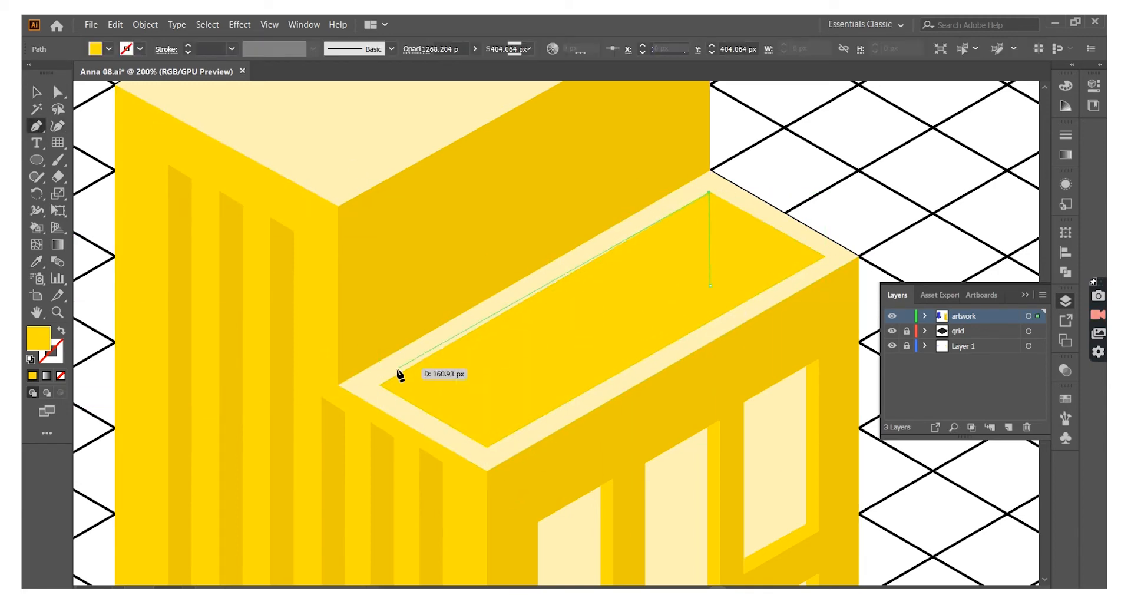
left_click(379, 384)
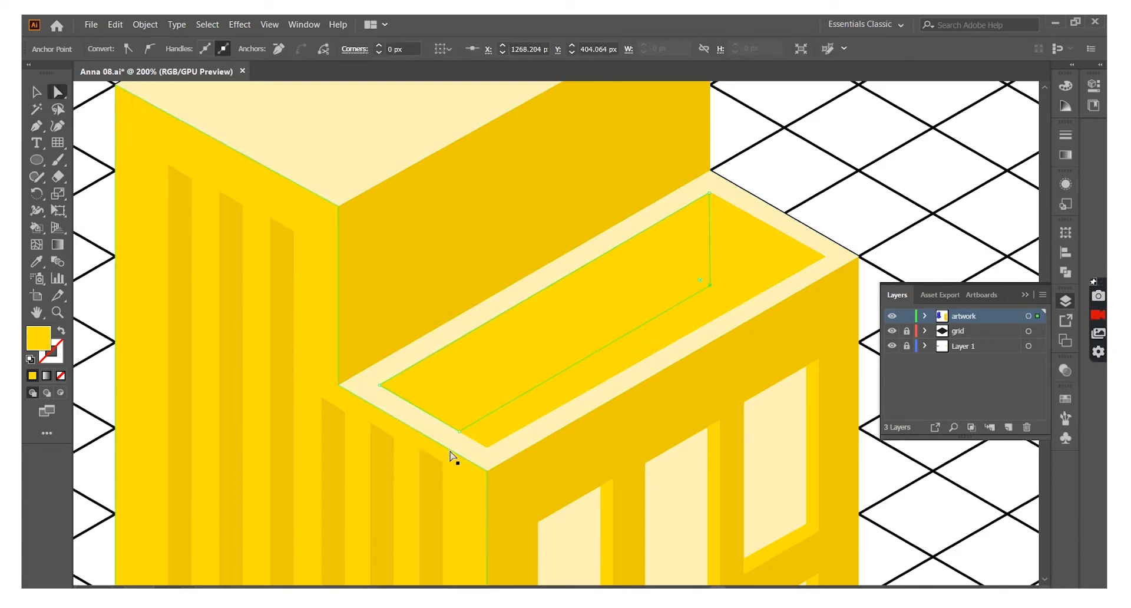
key("ctrl+bracketleft")
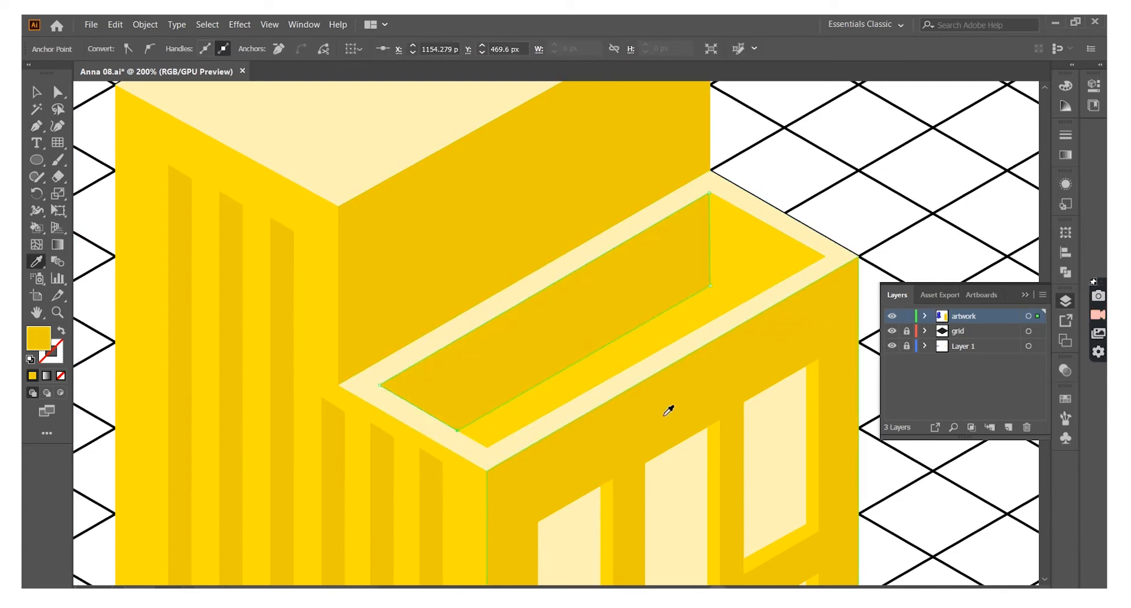
key("v")
key("ctrl+shift+a")
- Draw the short inner wall at the far end of the roof recess and deselect it
left_click(744, 302)
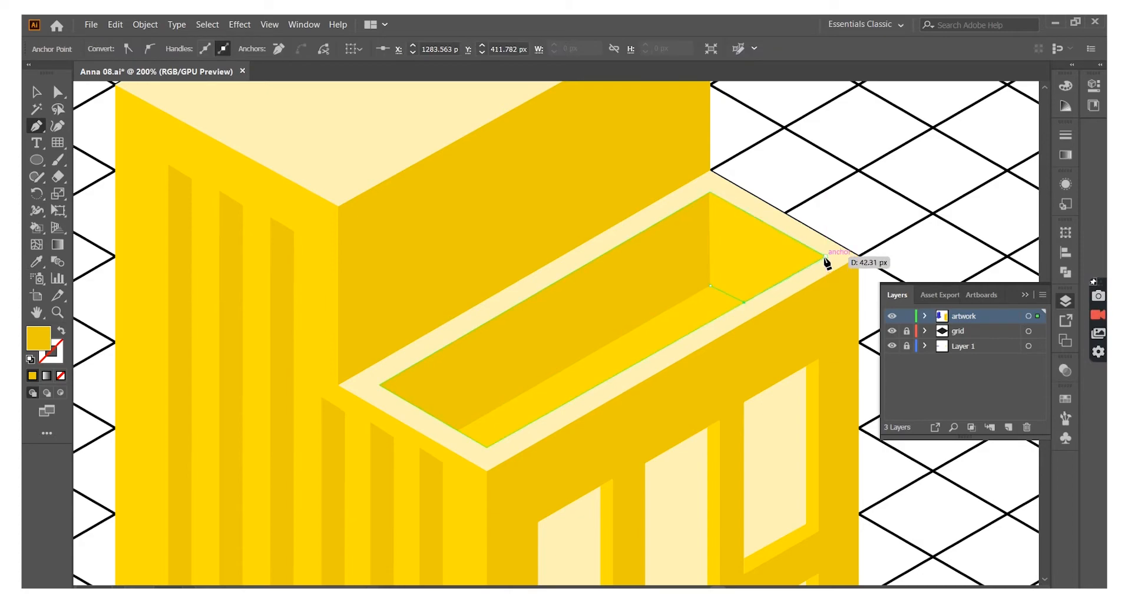
left_click(825, 256)
left_click(709, 192)
key("v")
key("ctrl+shift+a")
- Move the whole yellow building up and closer to the blue tower, and deselect it
key("ctrl+minus")
key("ctrl+minus")
key("ctrl+minus")
key("ctrl+minus")
key("ctrl+minus")
key("ctrl+minus")
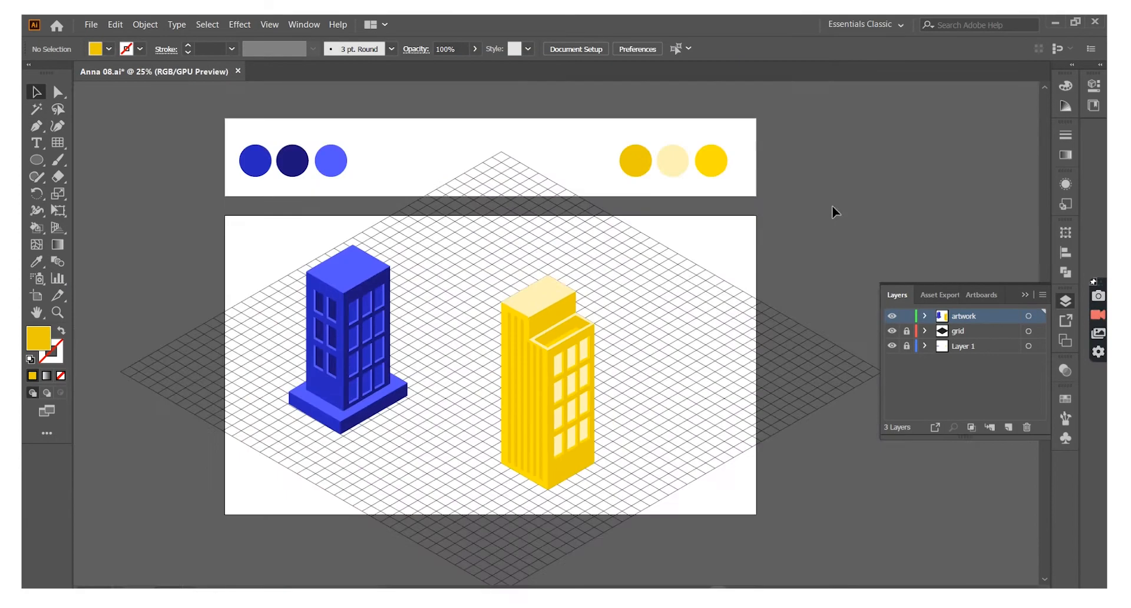
left_click_drag(493, 471, 493, 471)
left_click_drag(581, 400, 532, 334)
key("ctrl+shift+a")
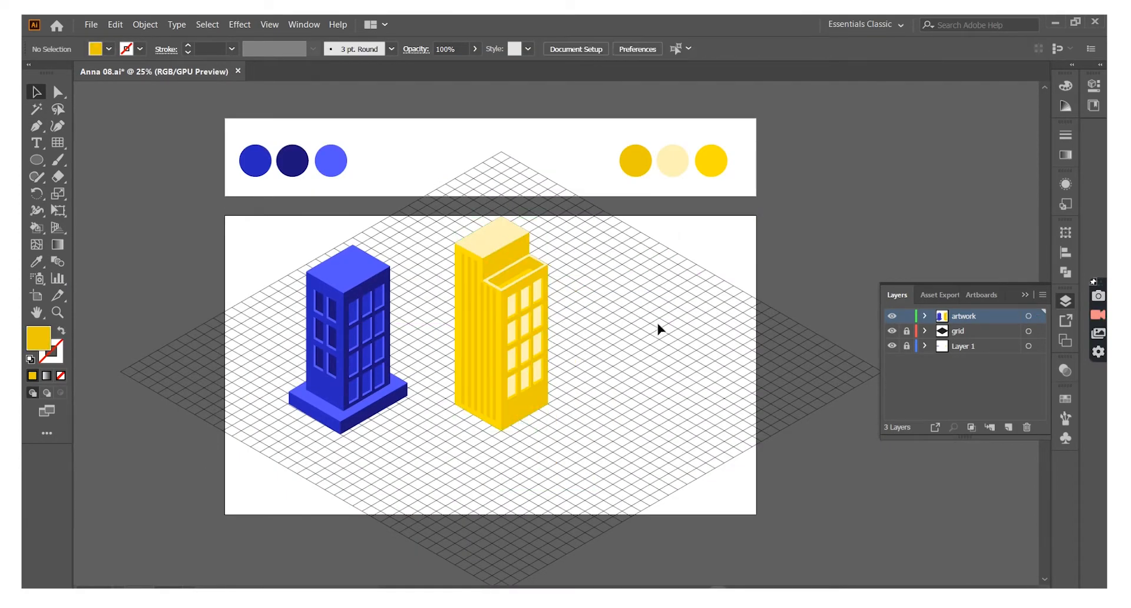
- Draw a long right face about 194 px tall for a third building near the artboard's lower edge, filled with dark navy
key("p")
key("ctrl+plus")
key("ctrl+plus")
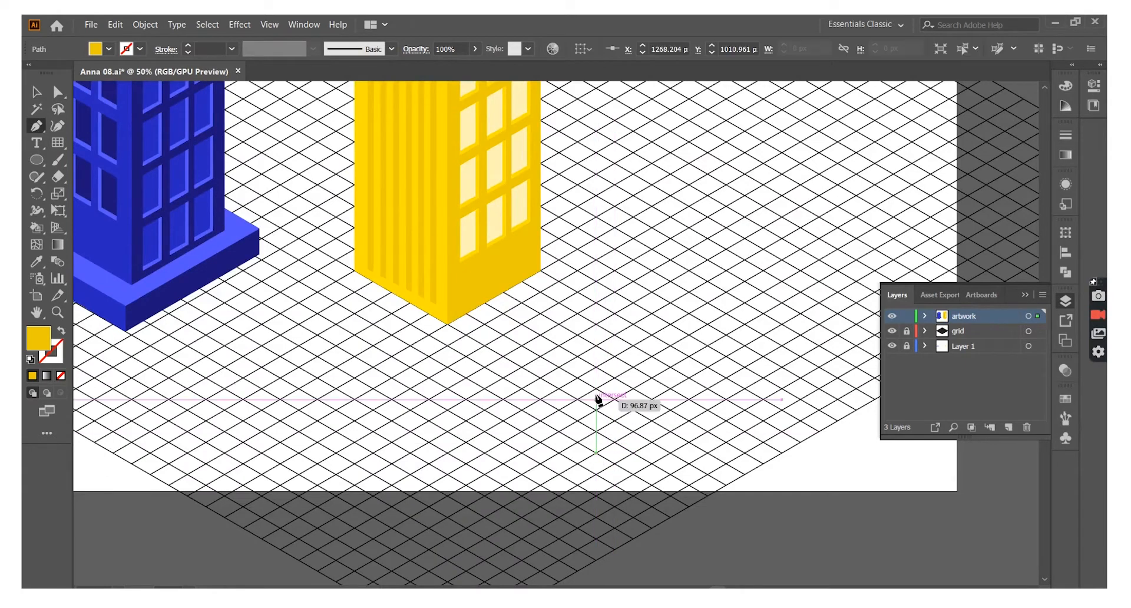
left_click(596, 345)
left_click(800, 228)
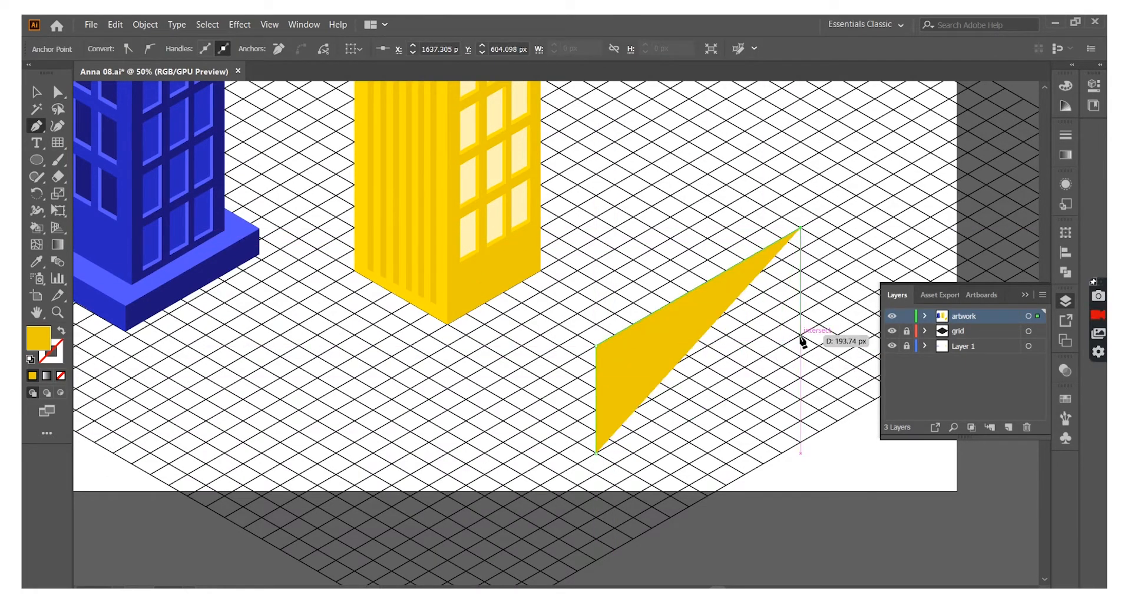
left_click(800, 335)
left_click(94, 252)
key("v")
key("ctrl+shift+a")
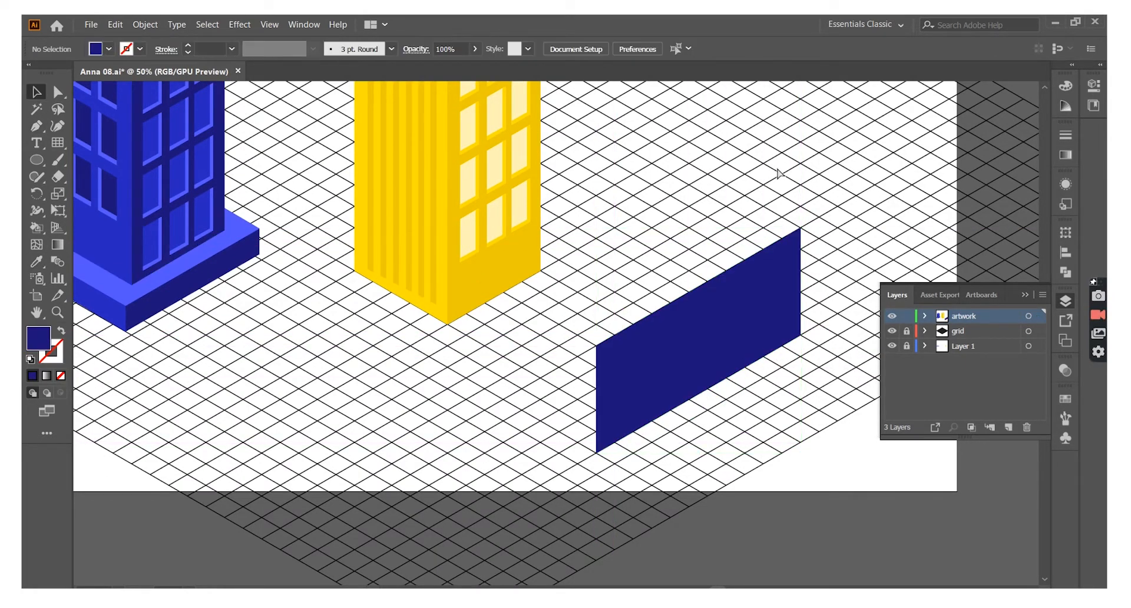
- Draw the third building's shorter left face with the Pen tool, joining it to the navy right face
key("ctrl+plus")
scroll(593, 219, "right", 4)
left_click(446, 350)
left_click(348, 294)
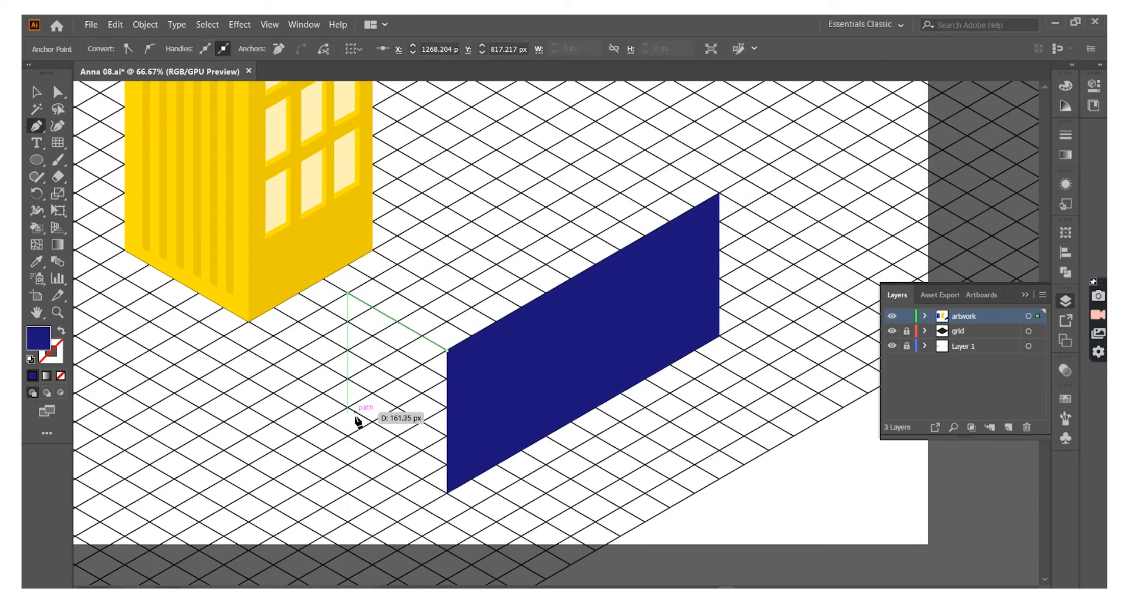
left_click(348, 436)
left_click(448, 490)
left_click(446, 351)
key("ctrl+minus")
key("ctrl+minus")
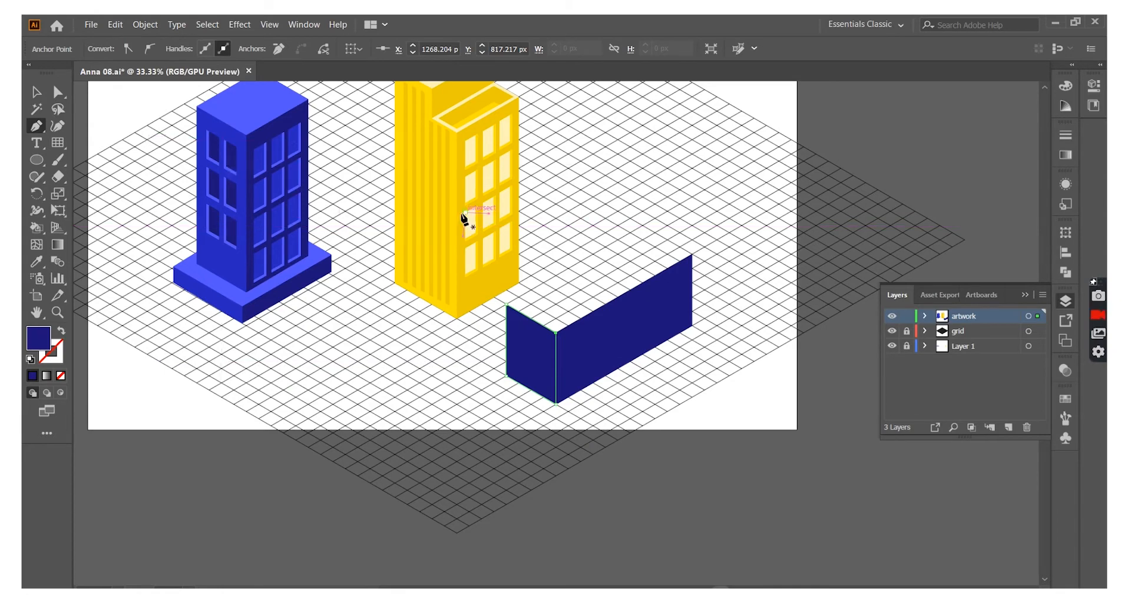
- Draw the third building's top face and fill it with the light blue from the blue tower's roof
key("ctrl+plus")
scroll(518, 101, "up", 2)
left_click(828, 216)
left_click(729, 159)
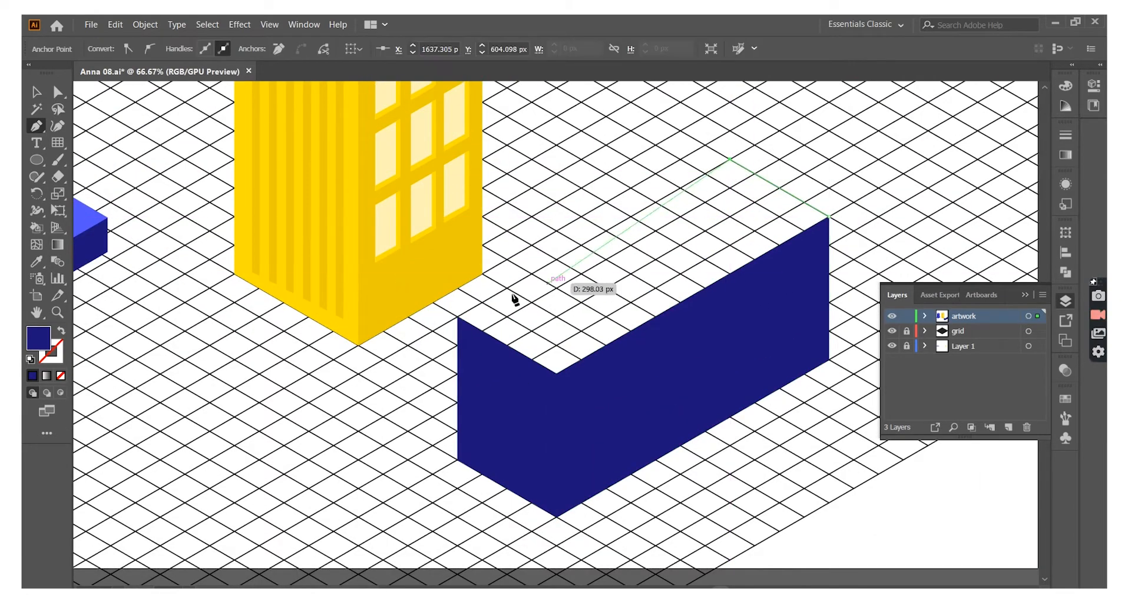
left_click(458, 319)
left_click(556, 373)
left_click(828, 218)
key("ctrl+minus")
key("ctrl+minus")
key("i")
left_click(238, 180)
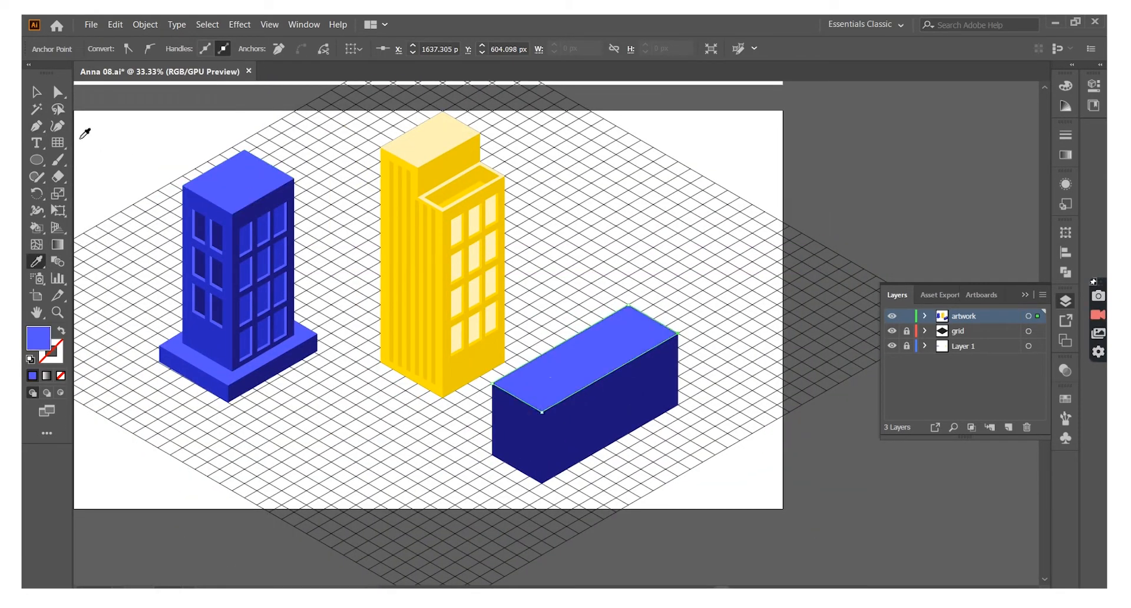
- Fill the third building's left face with medium blue and draw a small diamond above the building with the Pen tool
left_click(518, 454, "ctrl")
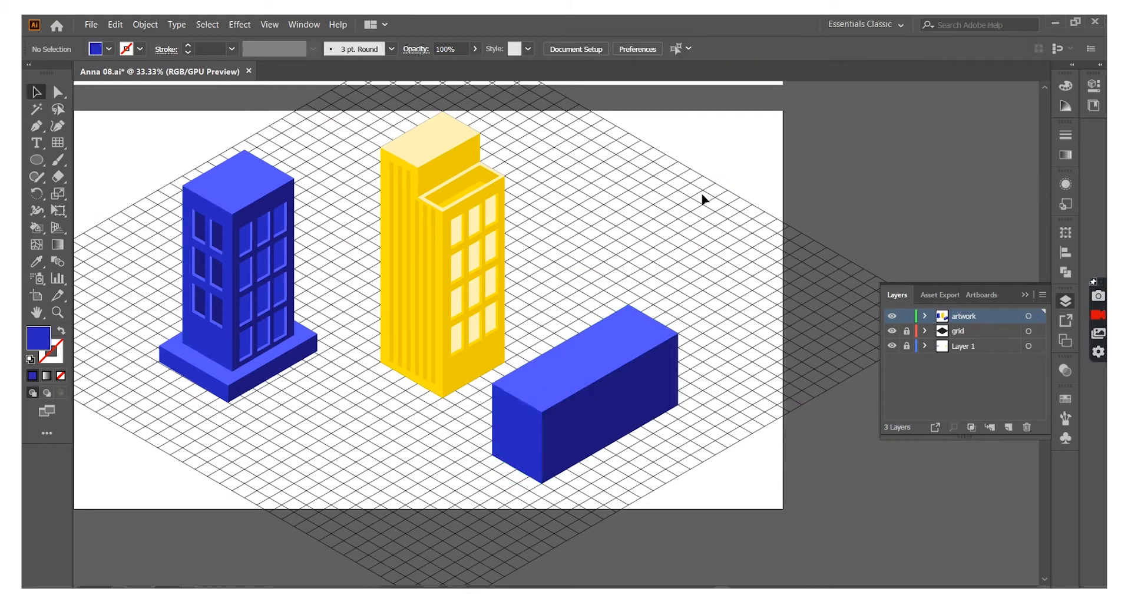
key("ctrl+plus")
scroll(677, 186, "right", 2)
key("p")
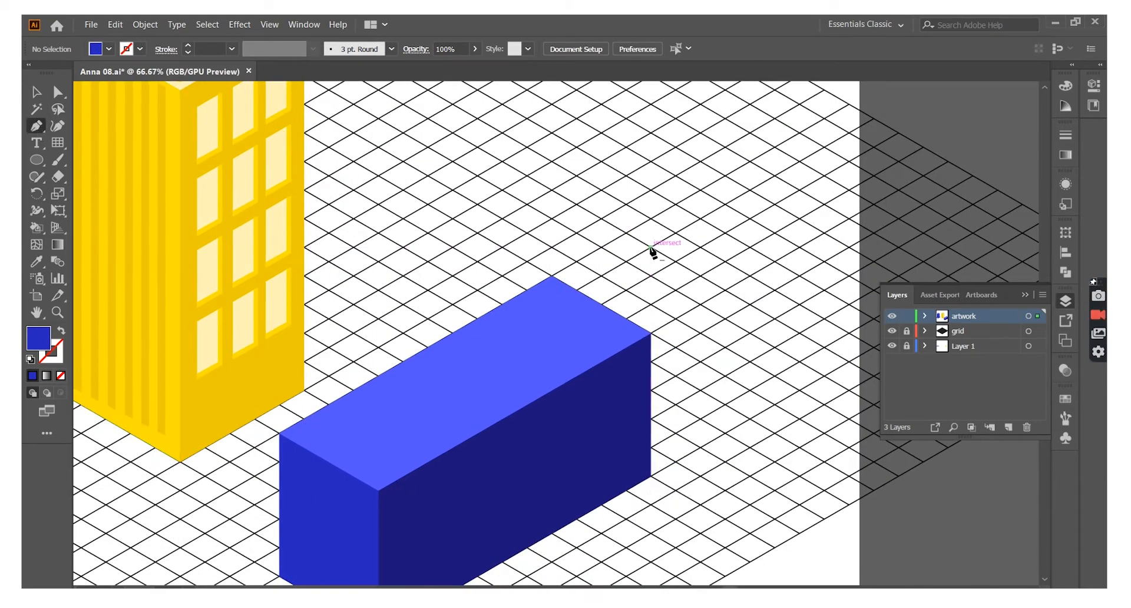
left_click(600, 221)
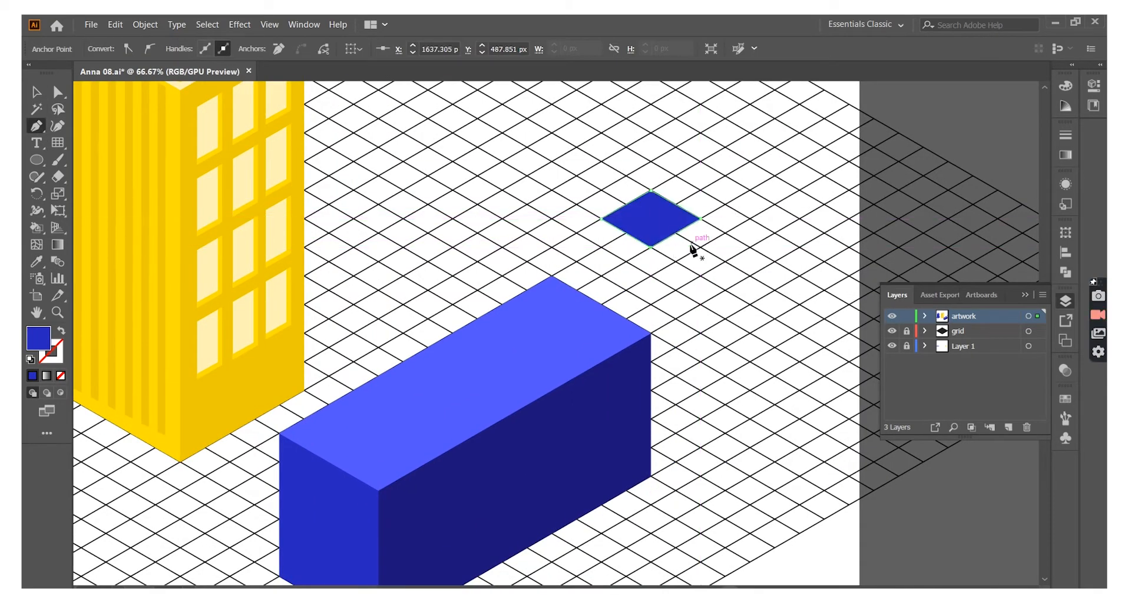
- Fill the diamond with the roof's light blue and place a duplicate of it slightly lower
left_click(36, 92)
left_click(518, 103)
key("ctrl+plus")
key("ctrl+plus")
scroll(611, 194, "right", 3)
left_click_drag(611, 196, 611, 204)
left_click(730, 177)
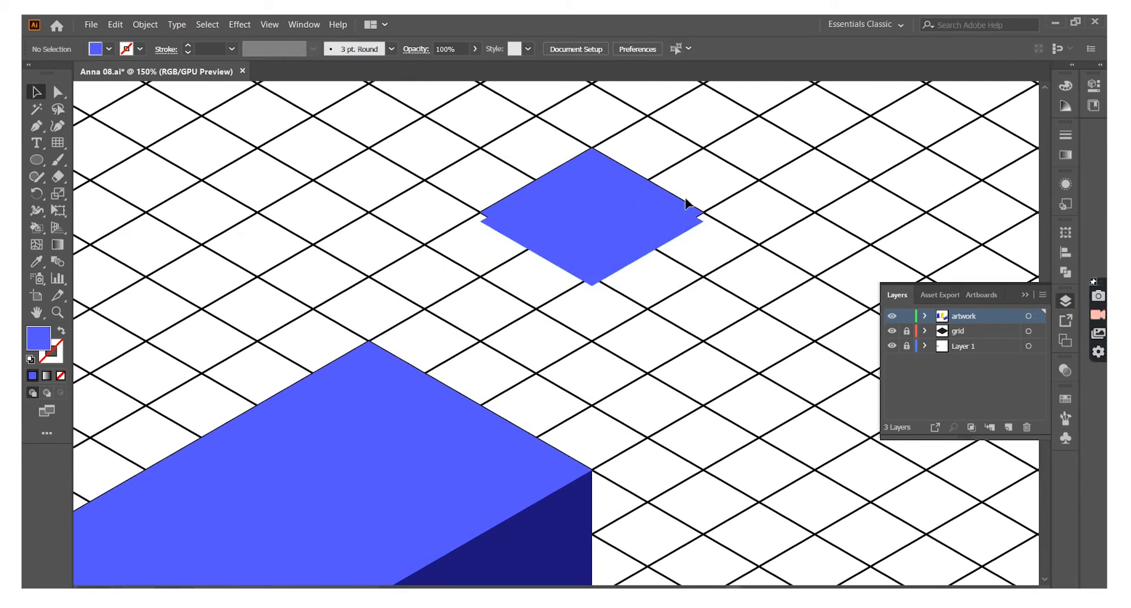
- Send the lower diamond behind the original and fill it with dark navy to form the slab's edge
right_click(683, 202)
mouse_move(775, 408)
left_click(862, 407)
left_click(742, 247)
left_click(695, 225)
left_click(36, 261)
left_click(553, 518)
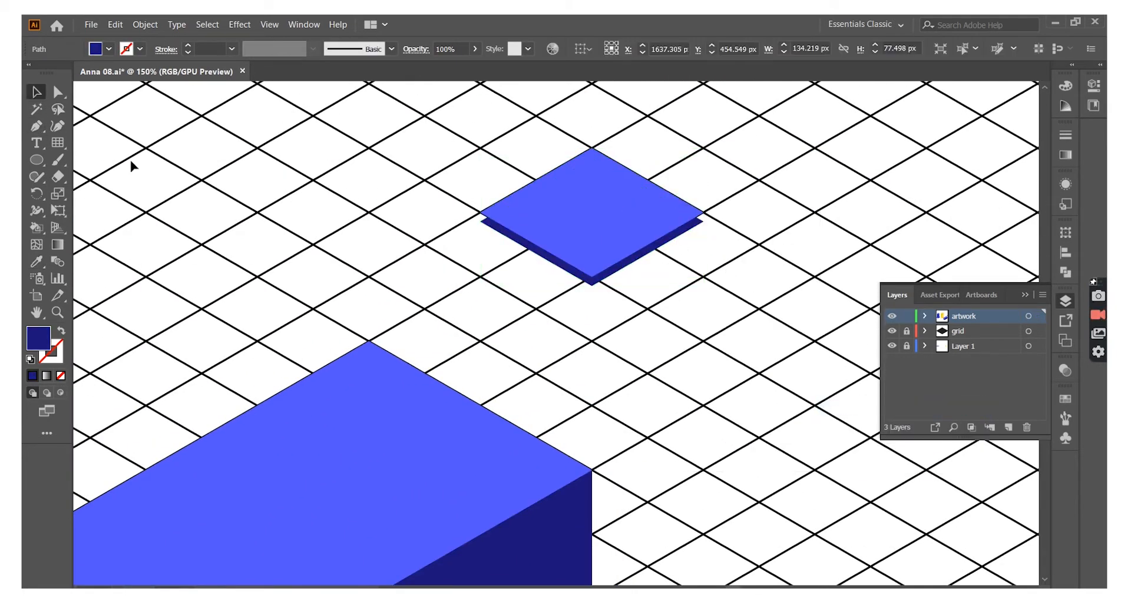
- Fill the gap at the slab's left corner with a dark navy shape drawn with the Pen tool
left_click(481, 218)
left_click(516, 234)
key("ctrl+plus")
key("ctrl+plus")
key("ctrl+plus")
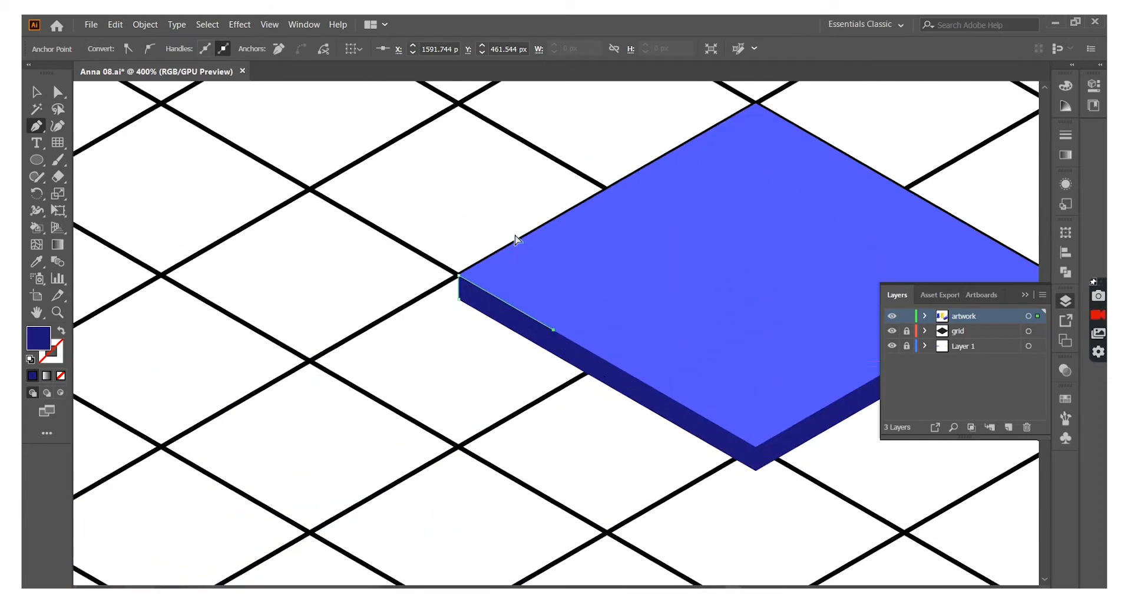
- Fill the gap at the slab's right corner with a matching navy shape
scroll(412, 265, "right", 5)
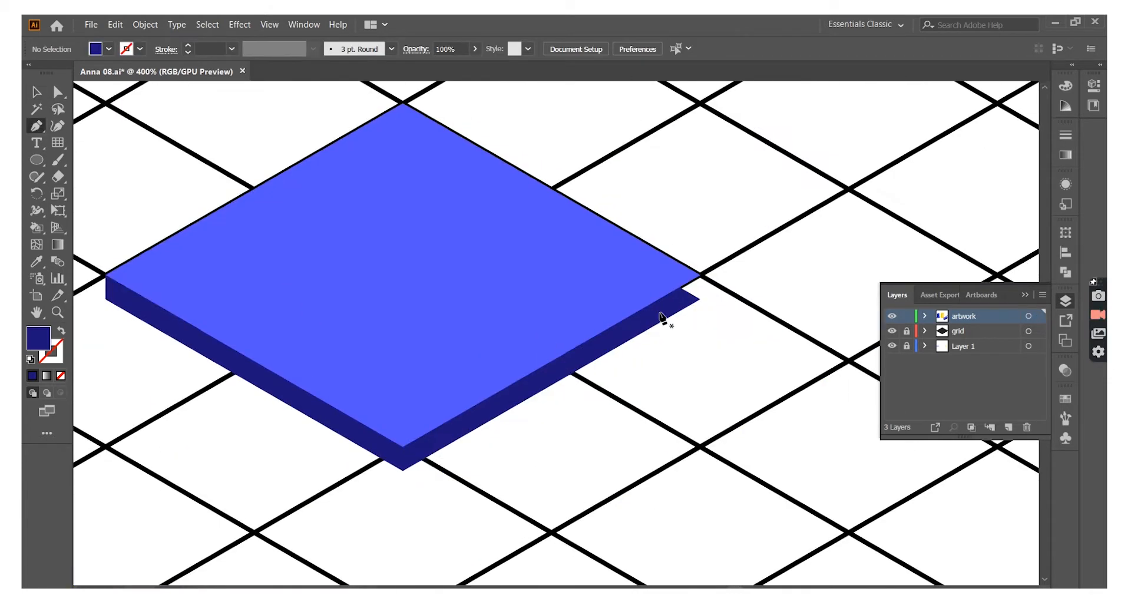
left_click(700, 274)
key("v")
scroll(402, 357, "left", 3)
left_click(403, 357)
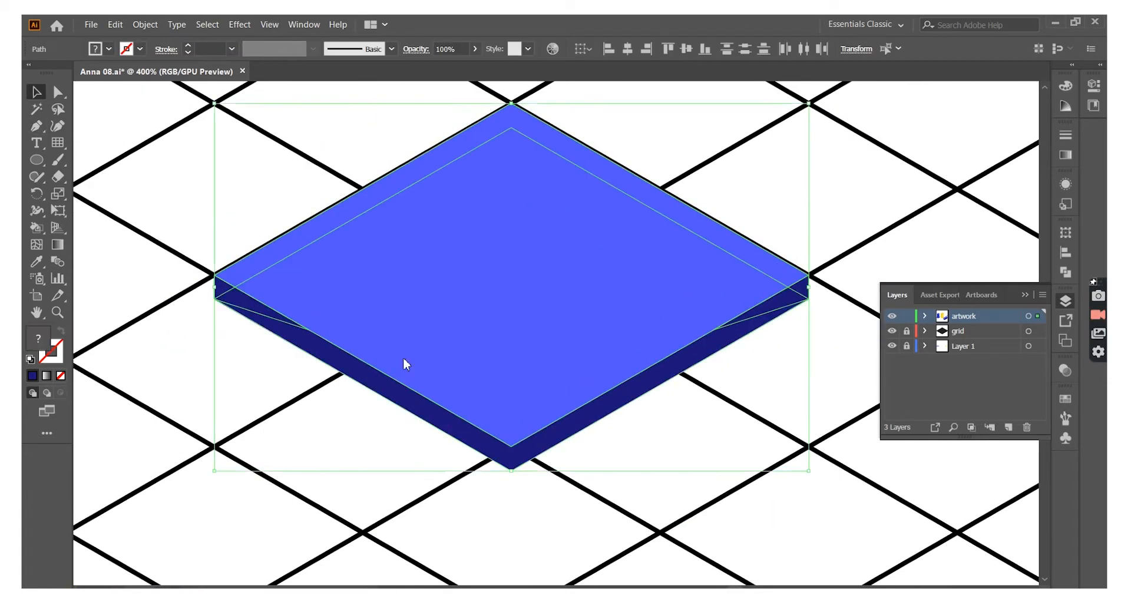
key("ctrl+minus")
key("ctrl+minus")
key("ctrl+minus")
key("ctrl+minus")
left_click(422, 201)
- Move the diamond slab onto the near end of the third building's roof
scroll(530, 224, "down", 4)
scroll(670, 235, "left", 3)
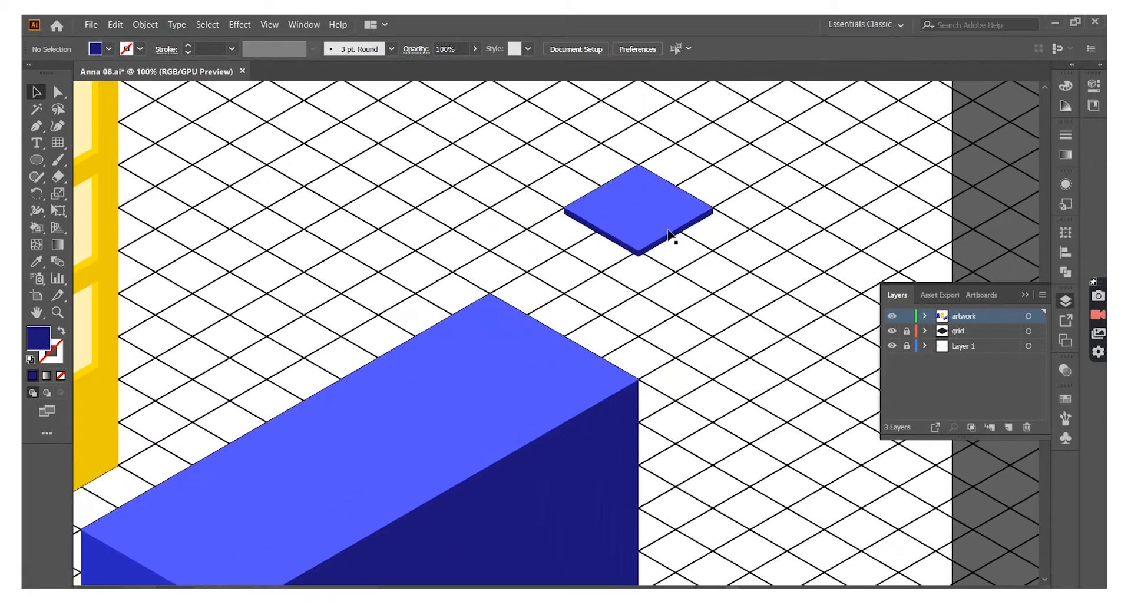
left_click_drag(274, 498, 274, 498)
right_click(274, 498)
left_click(406, 434)
- Fill the slab's top with medium blue and group its pieces
scroll(479, 328, "down", 4)
left_click(254, 359)
right_click(253, 359)
left_click(316, 469)
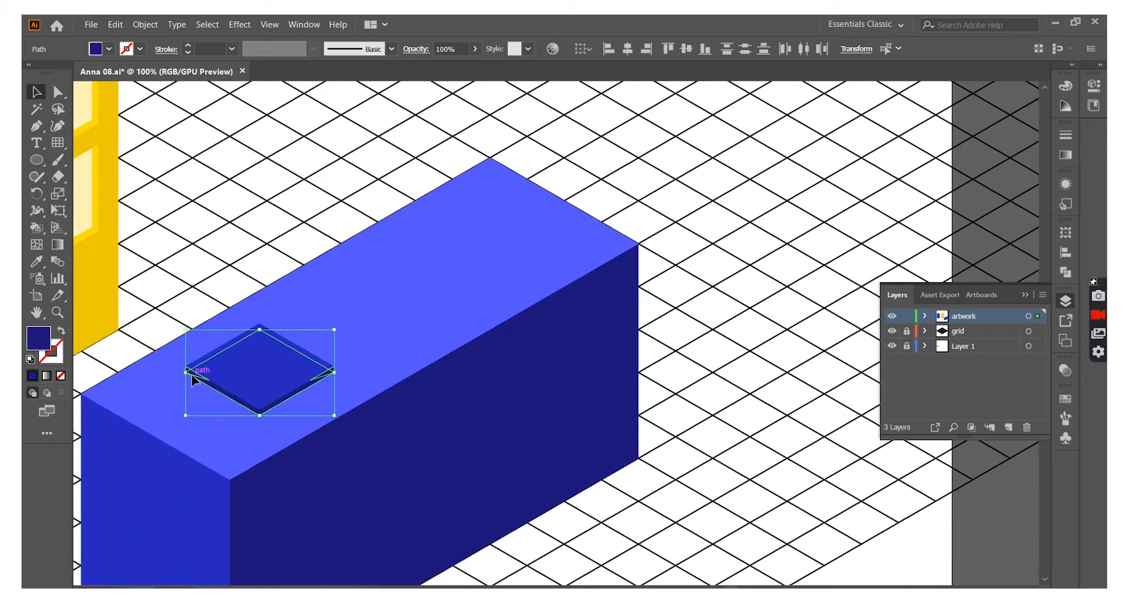
right_click(276, 380)
left_click(298, 189)
- Duplicate the slab twice at equal spacing along the third building's roof, and deselect it
left_click_drag(265, 405, 379, 340)
key("ctrl+d")
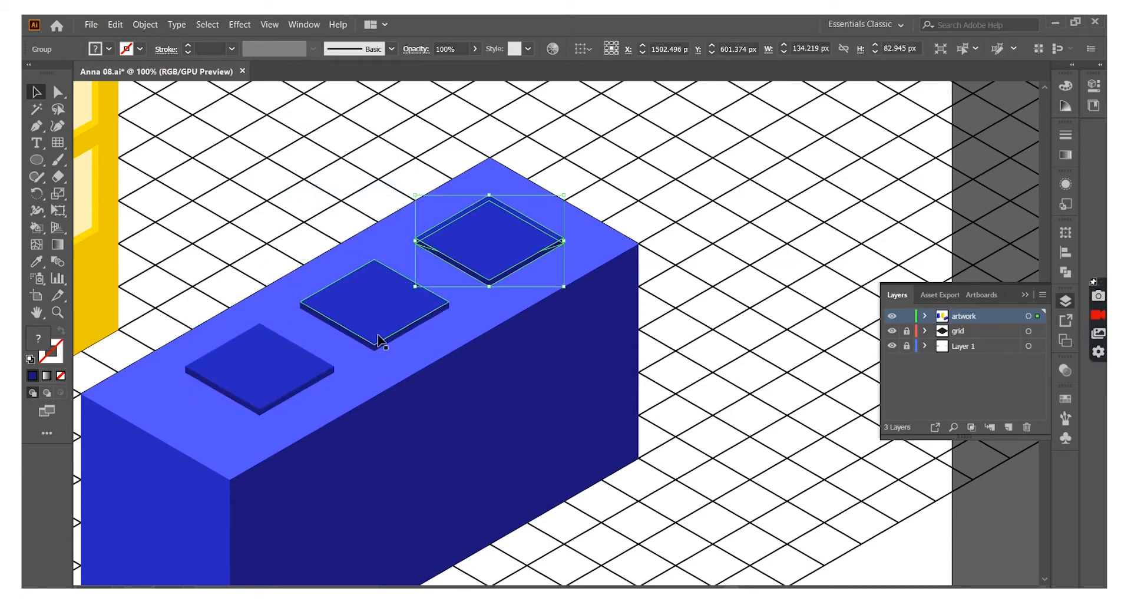
left_click(608, 197)
key("ctrl+minus")
key("ctrl+minus")
key("ctrl+minus")
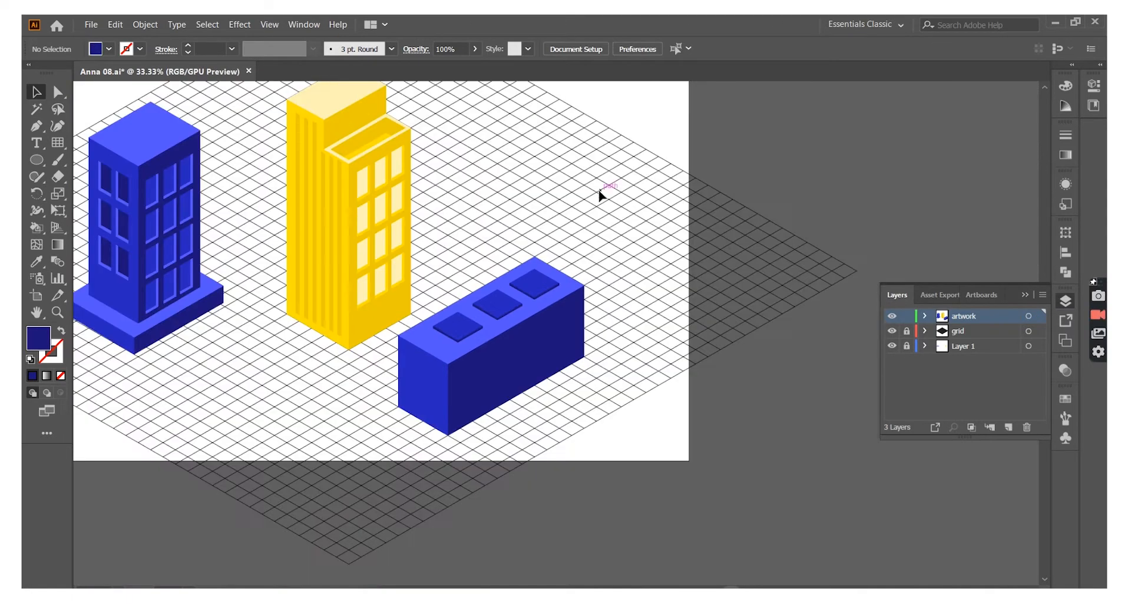
- Copy a row of three windows from the blue tower onto the third building's right face
left_click(353, 217)
left_click(215, 180)
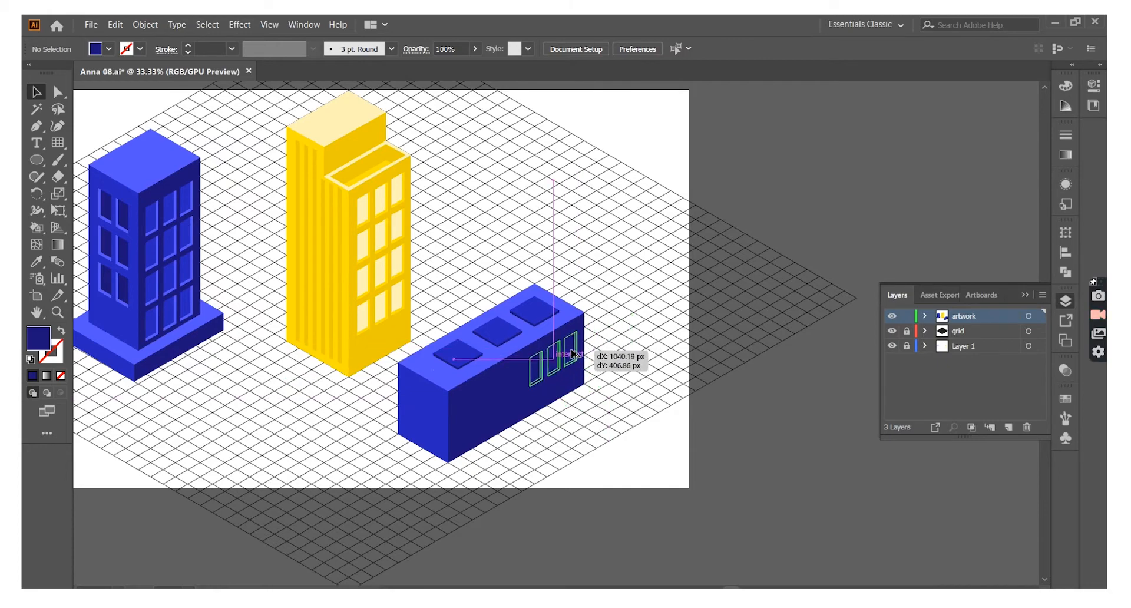
right_click(652, 352)
mouse_move(585, 502)
left_click_drag(572, 354, 478, 393)
left_click(719, 502)
- Duplicate the three windows along the third building's right face, extending the row to six
key("ctrl+plus")
key("ctrl+plus")
left_click(548, 341)
left_click_drag(580, 323, 465, 400)
left_click_drag(571, 326, 545, 424)
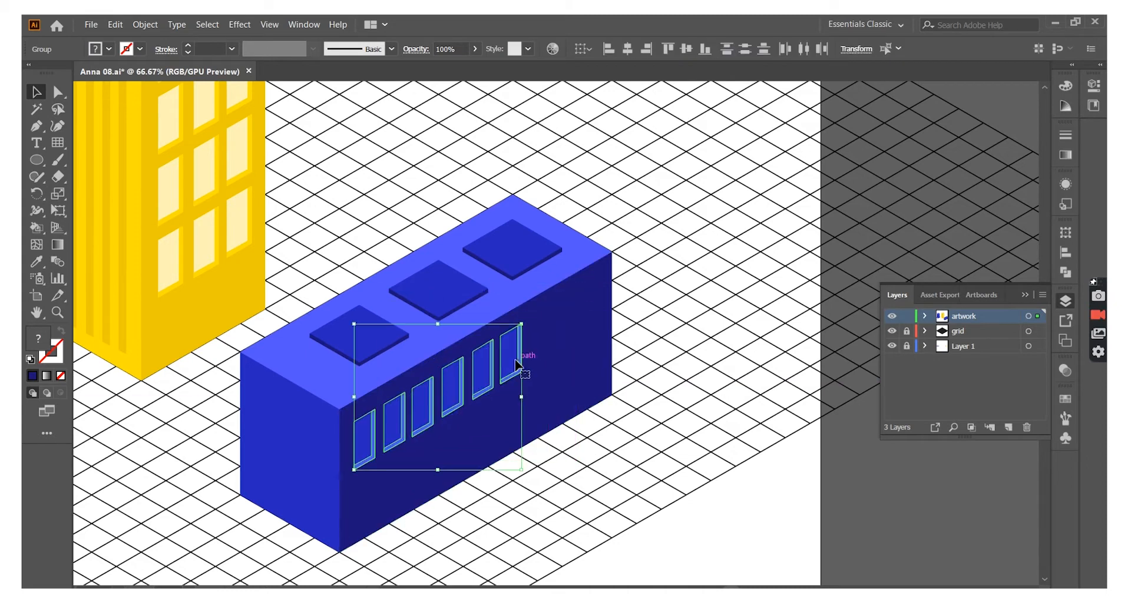
- Duplicate windows to complete two rows of nine across the third building's right face
left_click_drag(681, 315, 448, 466)
left_click_drag(519, 350, 502, 366)
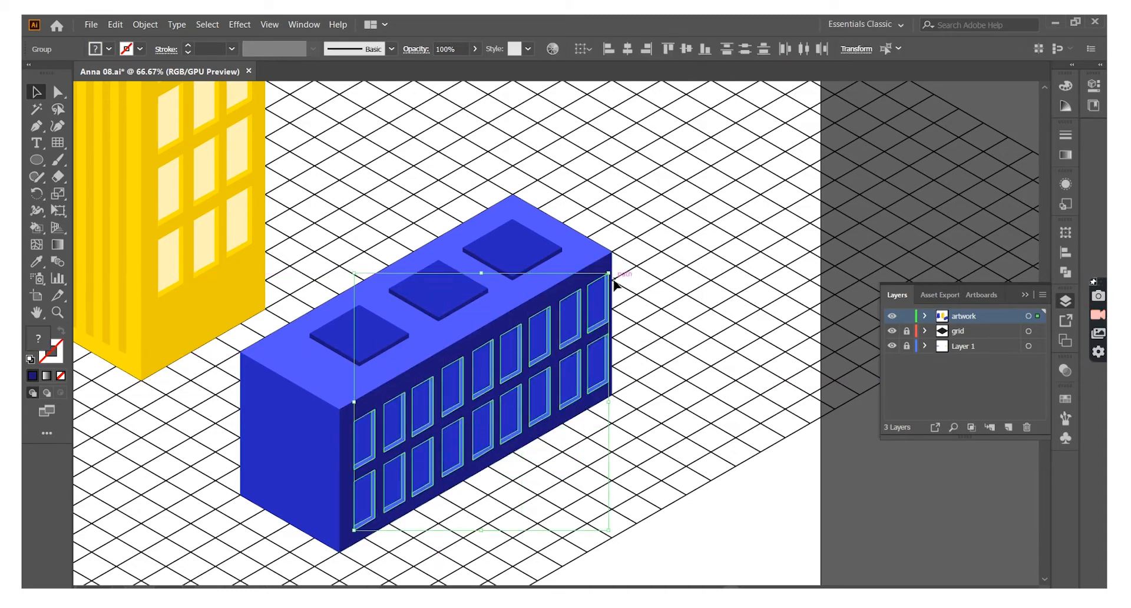
left_click(661, 283)
key("ctrl+minus")
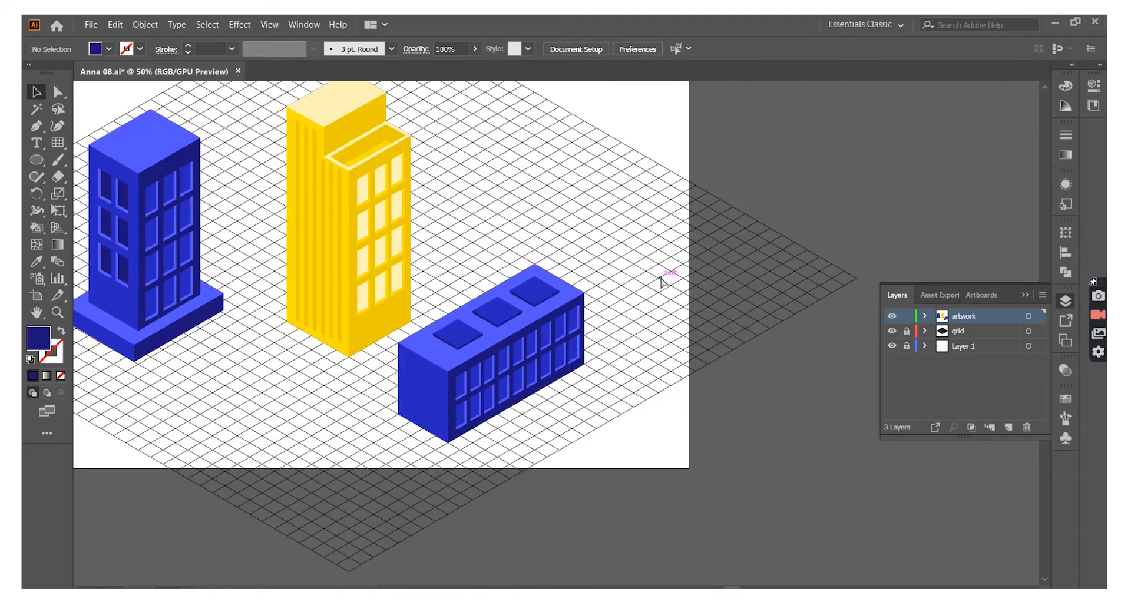
- Group the whole low blue building and move it up, closer to the yellow building
left_click(441, 436)
left_click(606, 321)
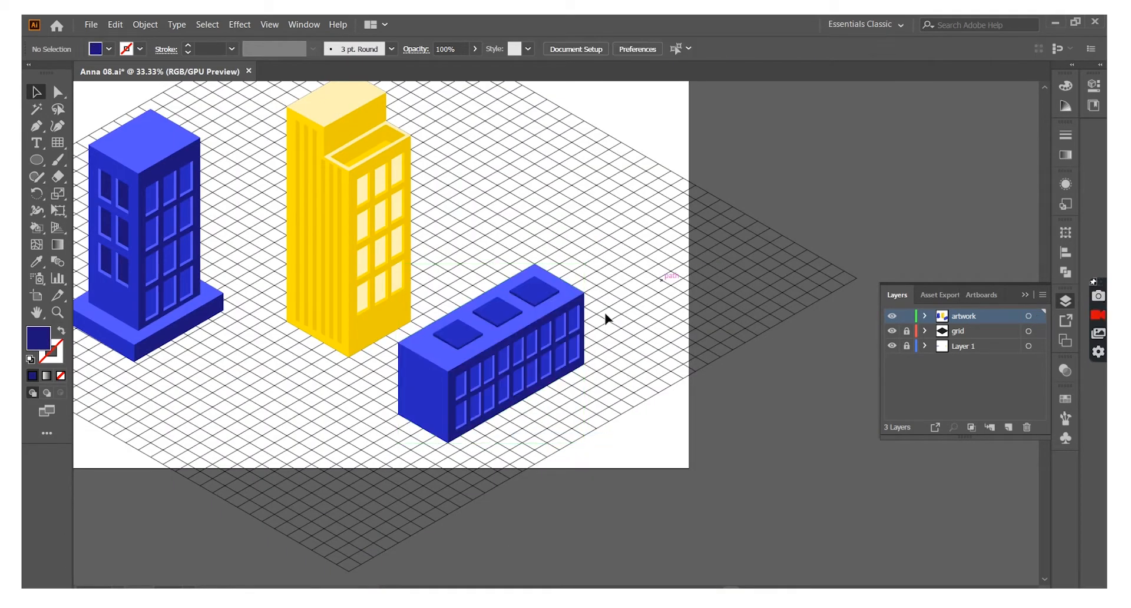
left_click_drag(542, 342, 424, 356)
left_click_drag(516, 327, 626, 263)
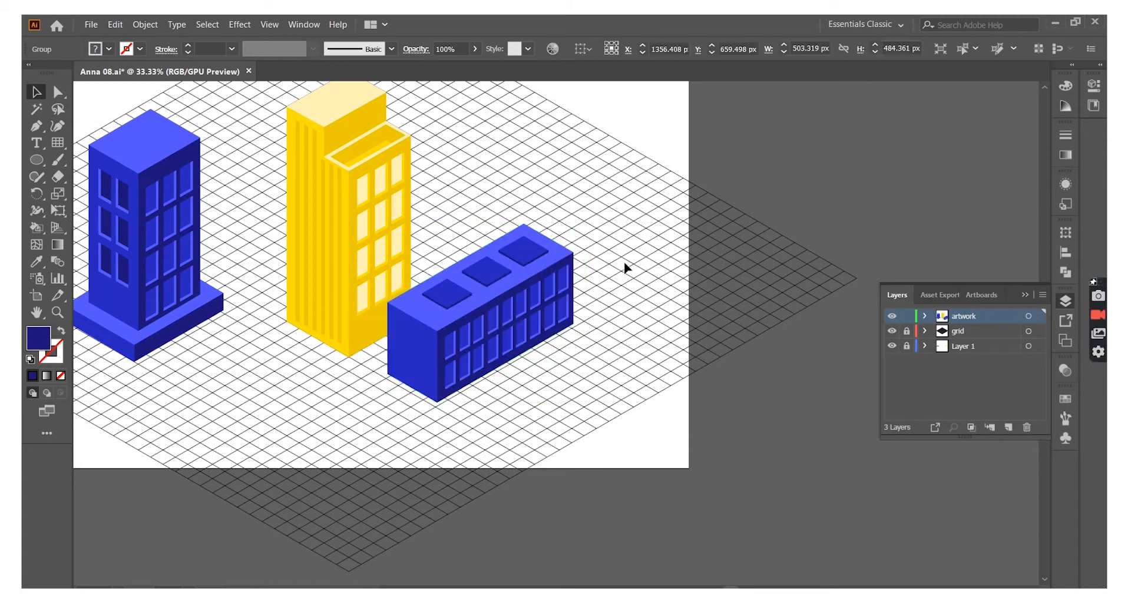
left_click(626, 263)
- Save the document
key("ctrl+minus")
left_click(90, 24)
left_click(109, 125)
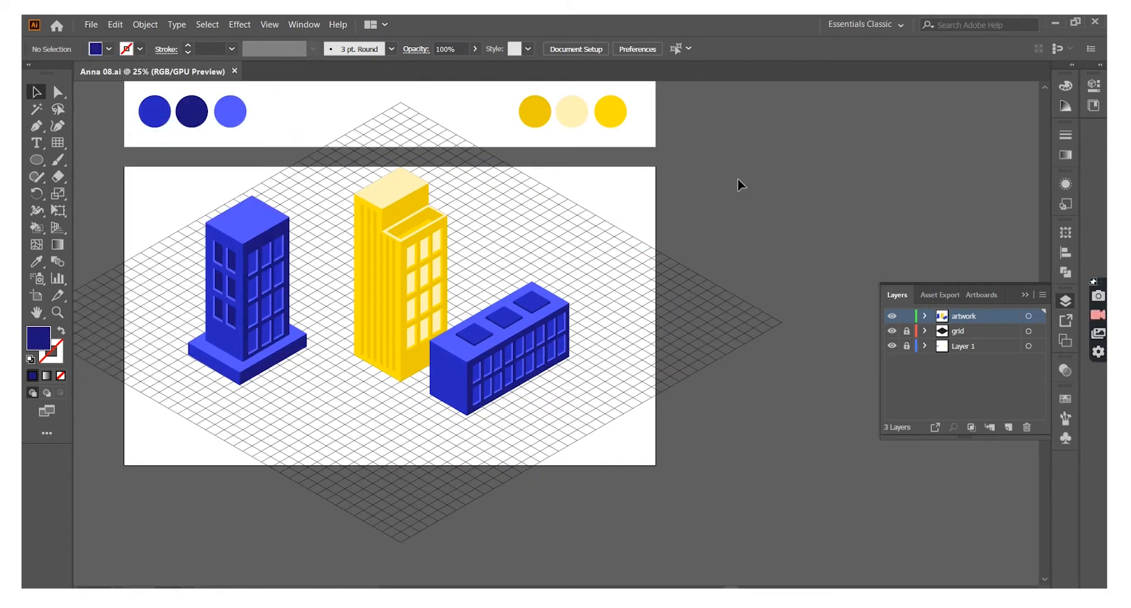
- Duplicate the blue tower across the artboard's right edge and ungroup the copy
left_click_drag(199, 231, 664, 313)
right_click(666, 303)
left_click(700, 409)
left_click(790, 265)
scroll(789, 265, "up", 1)
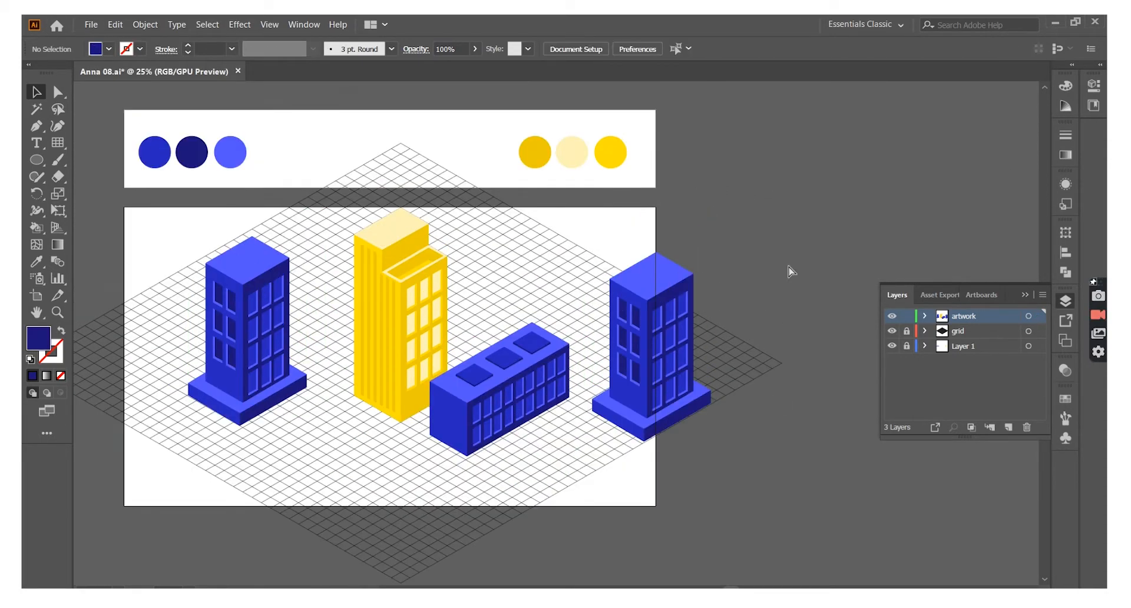
scroll(761, 309, "up", 1)
right_click(664, 305)
key("Escape")
left_click(590, 242)
left_click(636, 253)
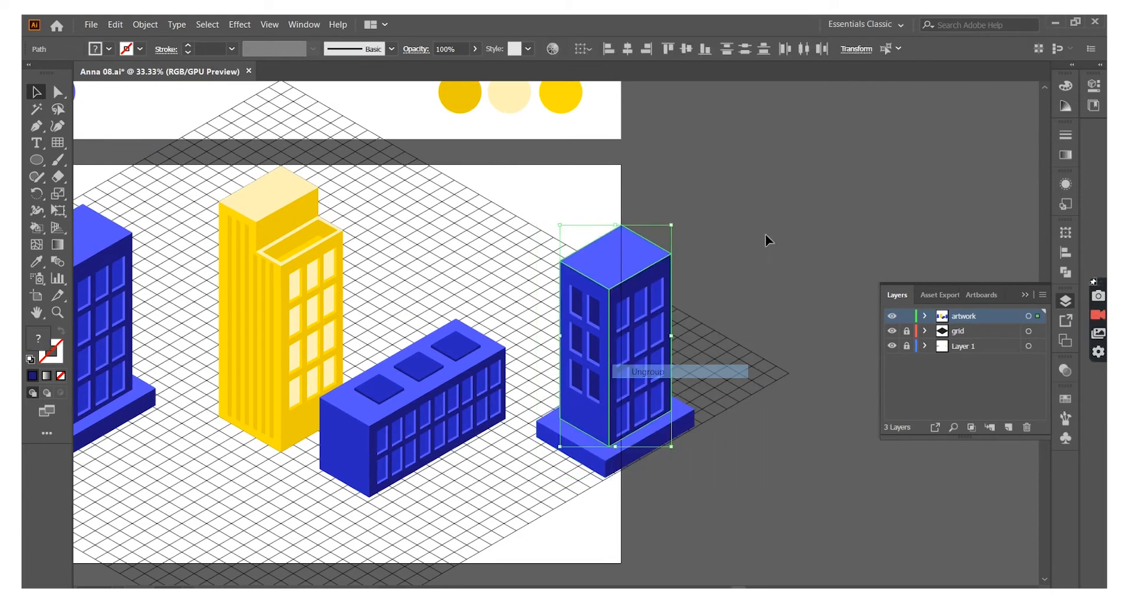
- Recolour the duplicated tower's walls and roof: cream roof, dark yellow right face and bright yellow left face
key("i")
scroll(631, 221, "up", 1)
left_click(509, 132)
left_click(642, 383, "ctrl")
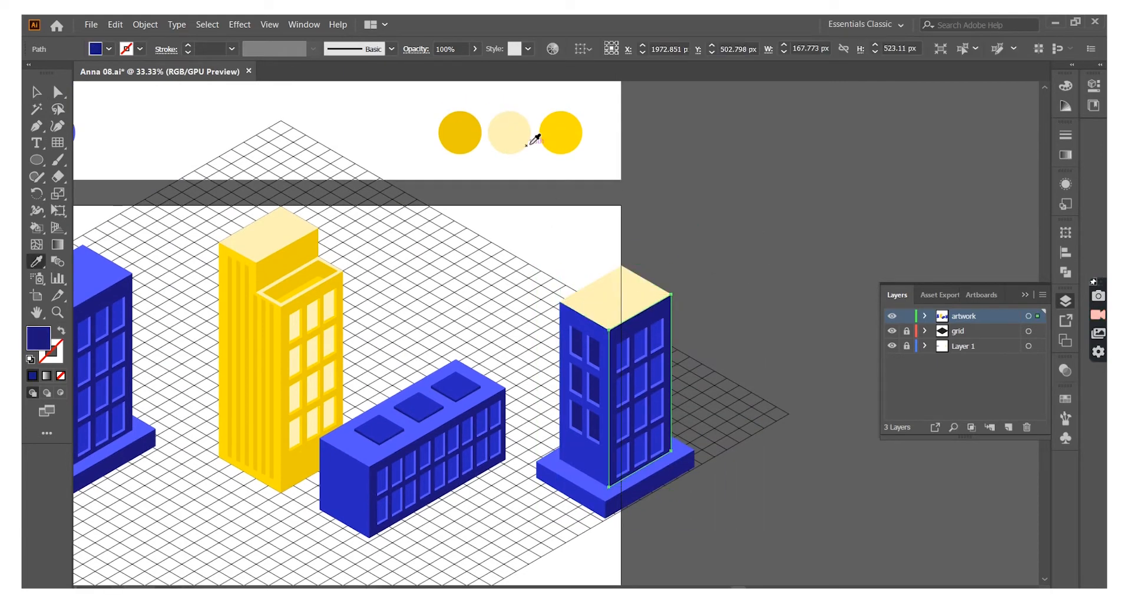
left_click(460, 132)
left_click(583, 382, "ctrl")
left_click(560, 132)
left_click(36, 92)
scroll(677, 422, "down", 1)
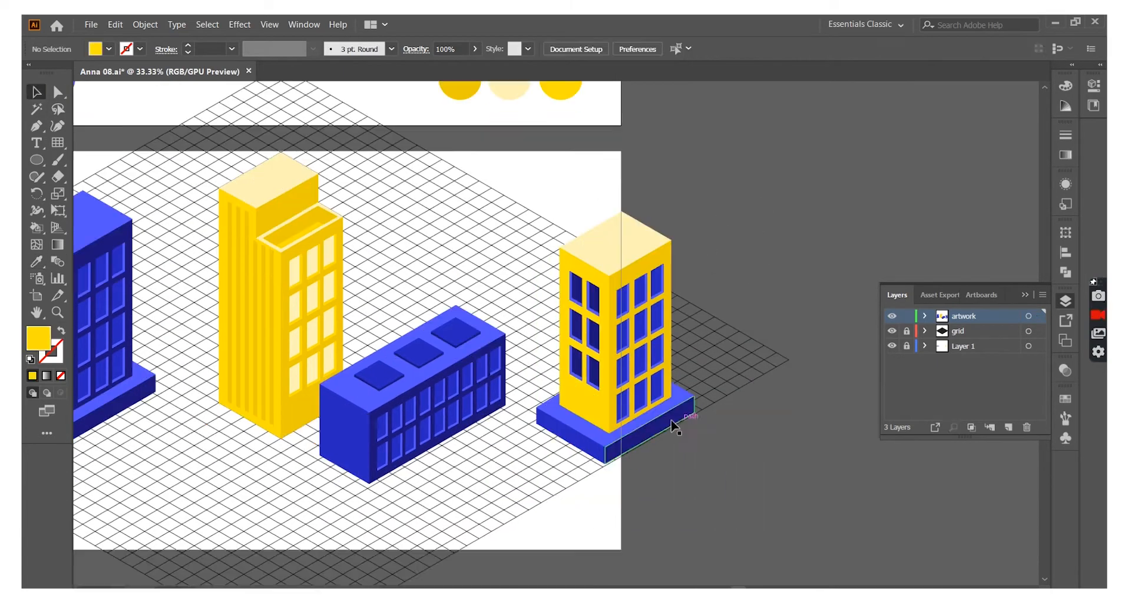
- Recolour the duplicated tower's base: dark yellow right side, bright yellow left side and cream top
left_click_drag(677, 422, 705, 337)
scroll(553, 119, "up", 1)
left_click(556, 116)
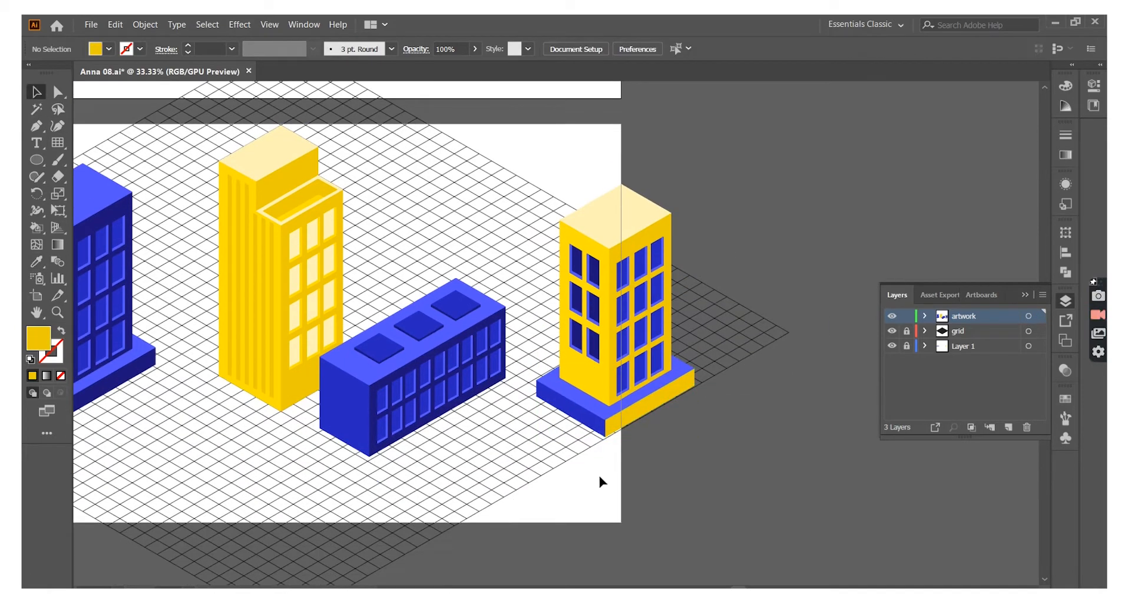
left_click(598, 478, "ctrl")
key("v")
left_click(757, 353)
scroll(757, 354, "down", 1)
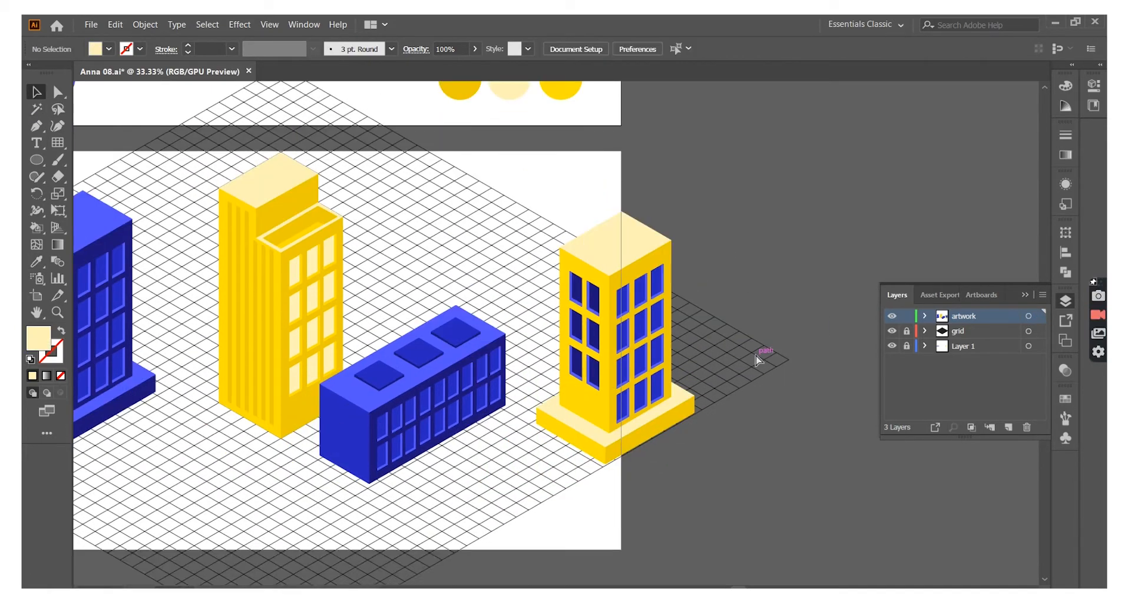
- Place a scaled-down copy of the yellow base on the duplicated tower's roof as a first tier
scroll(647, 413, "up", 2)
right_click(523, 224)
left_click(581, 312)
right_click(710, 365)
key("Escape")
scroll(710, 365, "up", 2)
left_click_drag(710, 365, 617, 141)
left_click_drag(694, 96, 630, 139)
left_click_drag(576, 219, 564, 249)
- Stack a second, smaller copy of the tier on top of the first roof tier
scroll(621, 172, "up", 1)
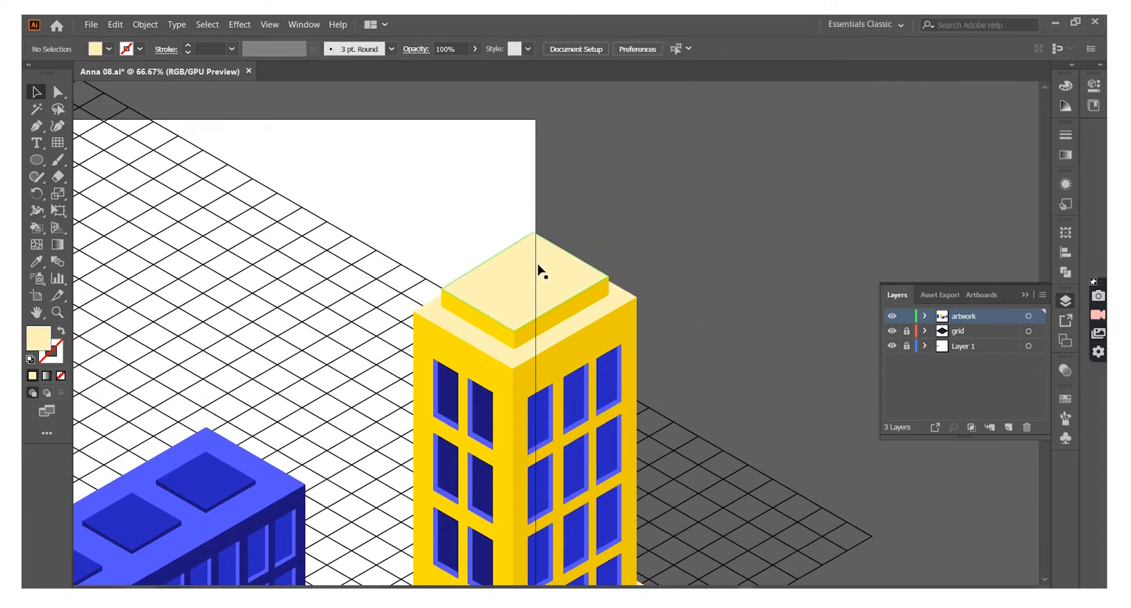
left_click(530, 298)
left_click_drag(619, 209, 652, 231)
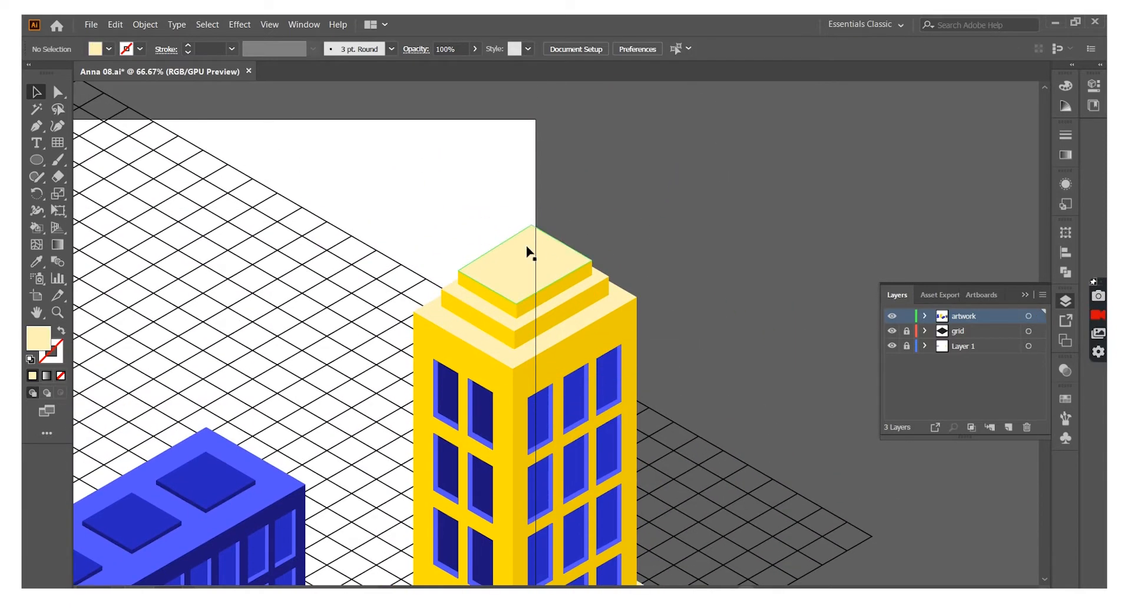
- Place a faded copy of the top tier on the empty grid and draw a pyramid's bright yellow left face over it
left_click_drag(524, 245, 276, 291)
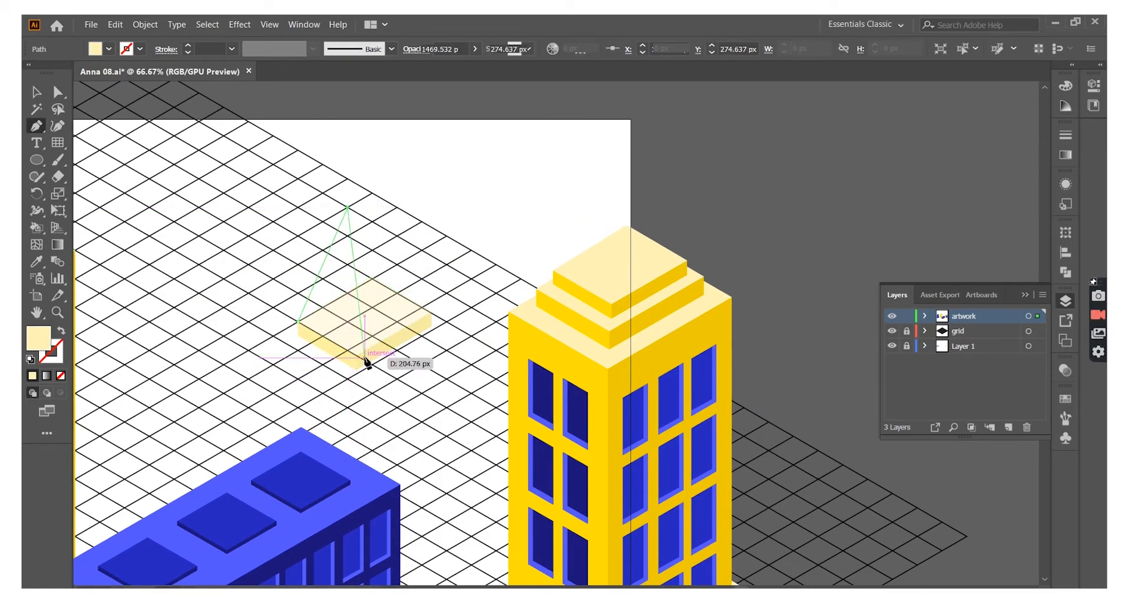
key("ctrl+z")
left_click(357, 179)
left_click(355, 355)
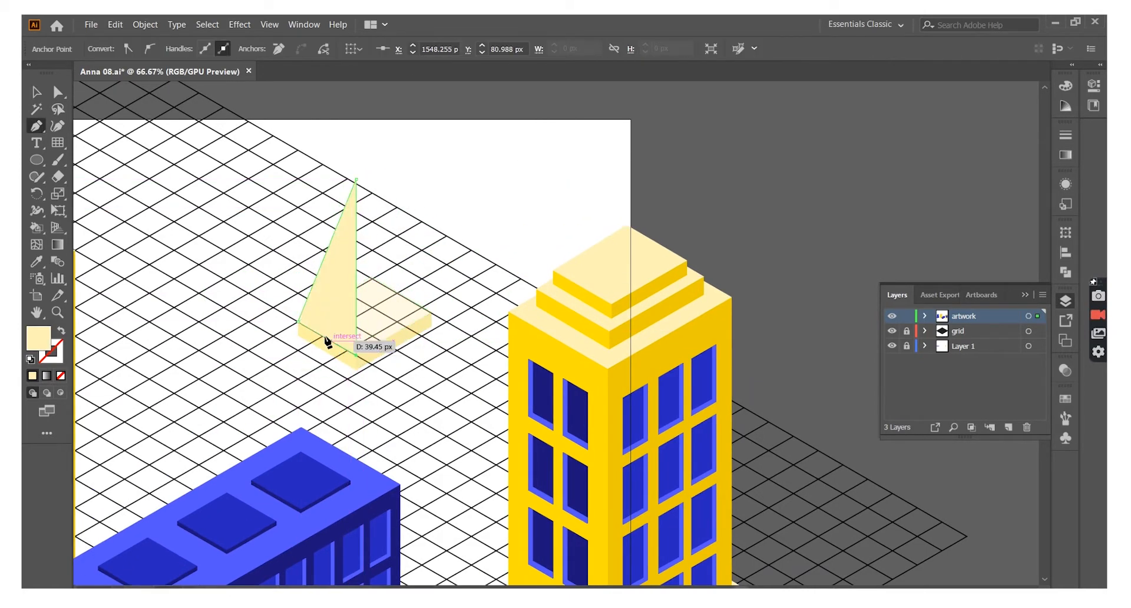
left_click(88, 169, "ctrl")
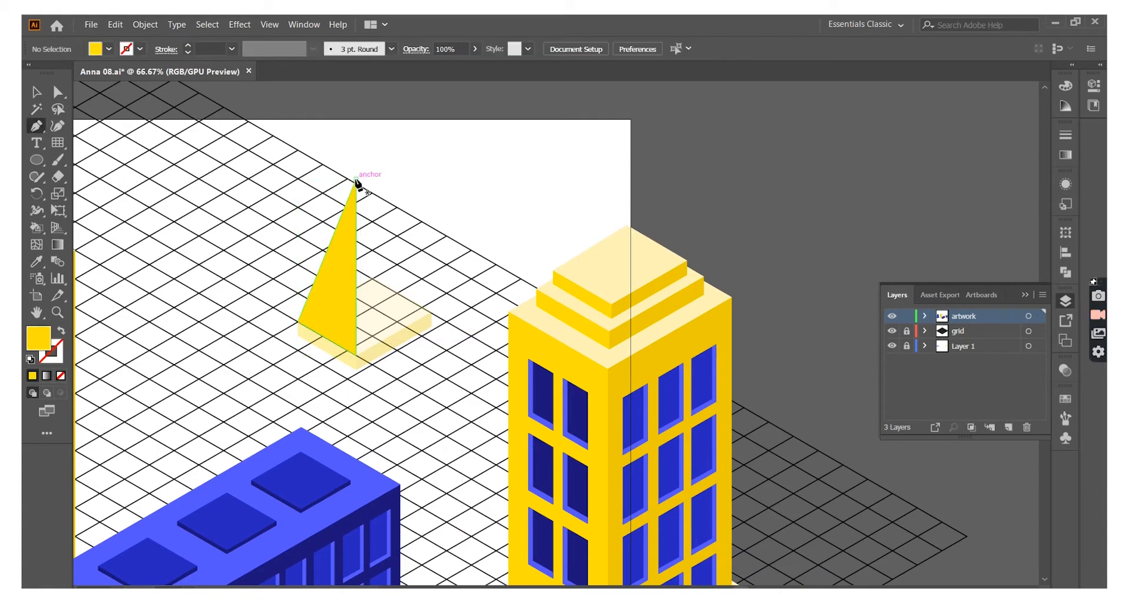
- Draw the pyramid's right face, fill it with dark yellow, and group the two faces
left_click(427, 311)
left_click(666, 300)
key("v")
left_click(376, 294)
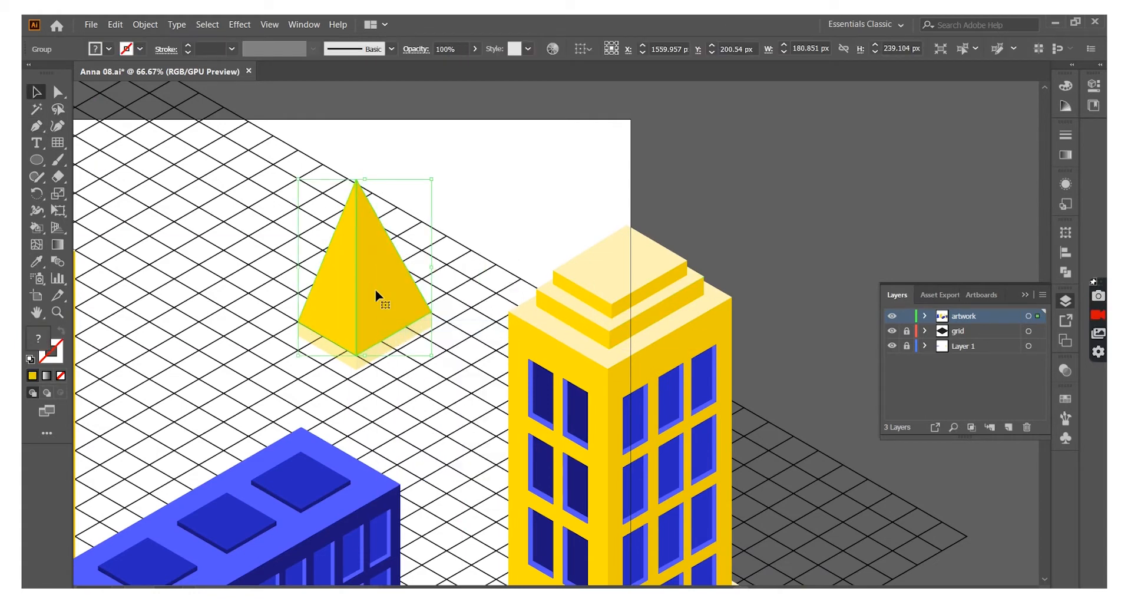
- Move the pyramid onto the yellow tower's top tier as a spire
left_click_drag(629, 234, 630, 235)
left_click(708, 163)
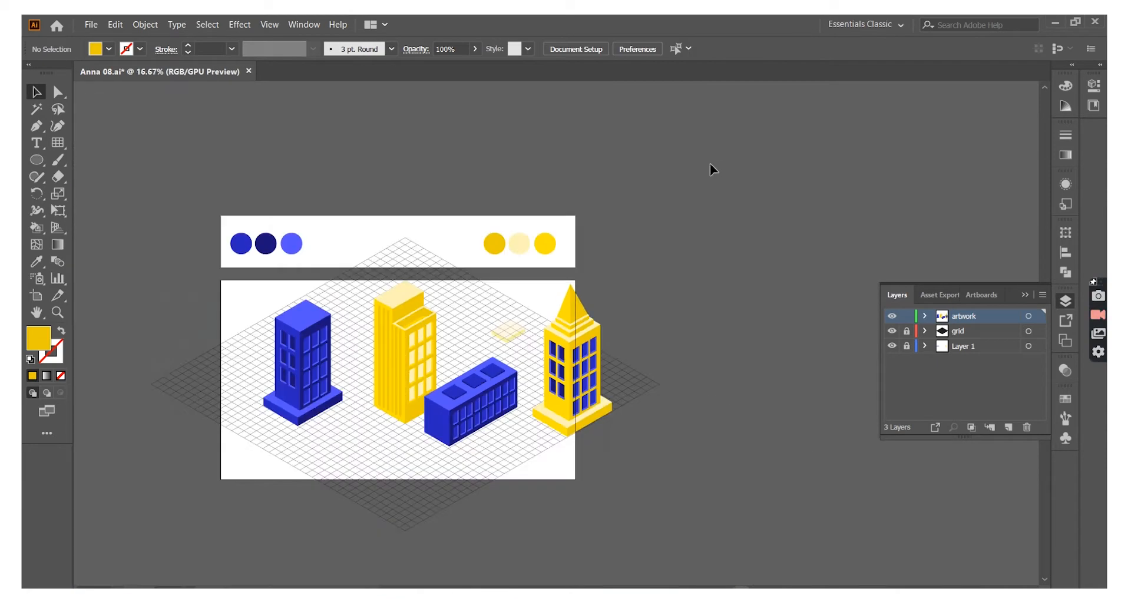
key("ctrl+minus")
key("ctrl+minus")
key("ctrl+minus")
- Scale the pyramid down to sit within the edges of the top tier
key("ctrl+plus")
key("ctrl+plus")
key("ctrl+plus")
scroll(706, 165, "up", 2)
left_click(624, 277)
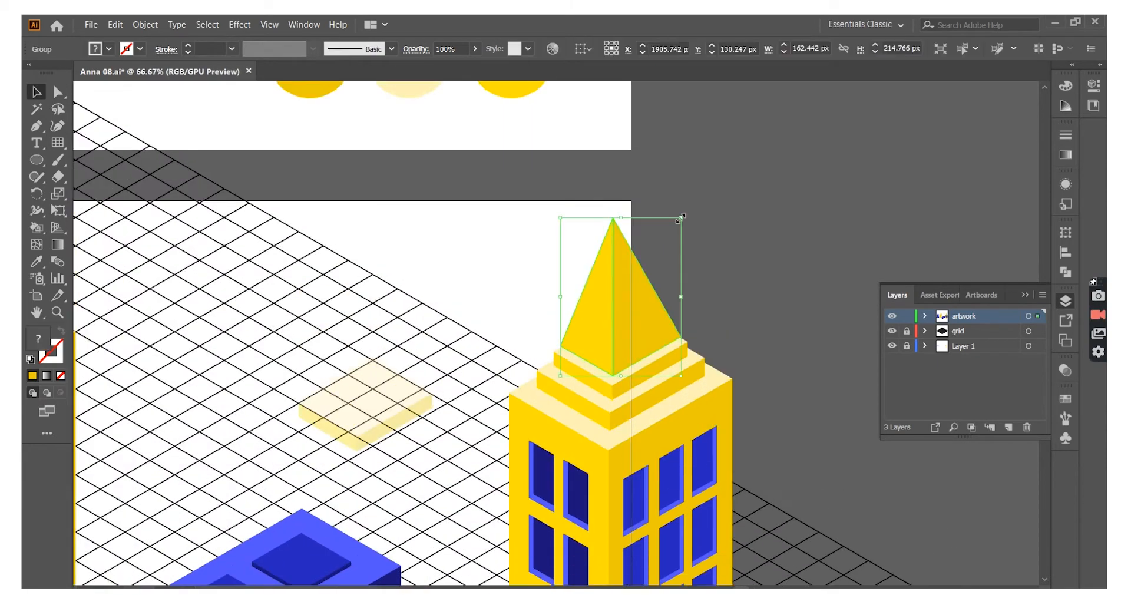
left_click(748, 249)
key("ctrl+minus")
- Adjust the pyramid's apex with the Direct Selection tool and deselect it
left_click(597, 312)
key("ctrl+plus")
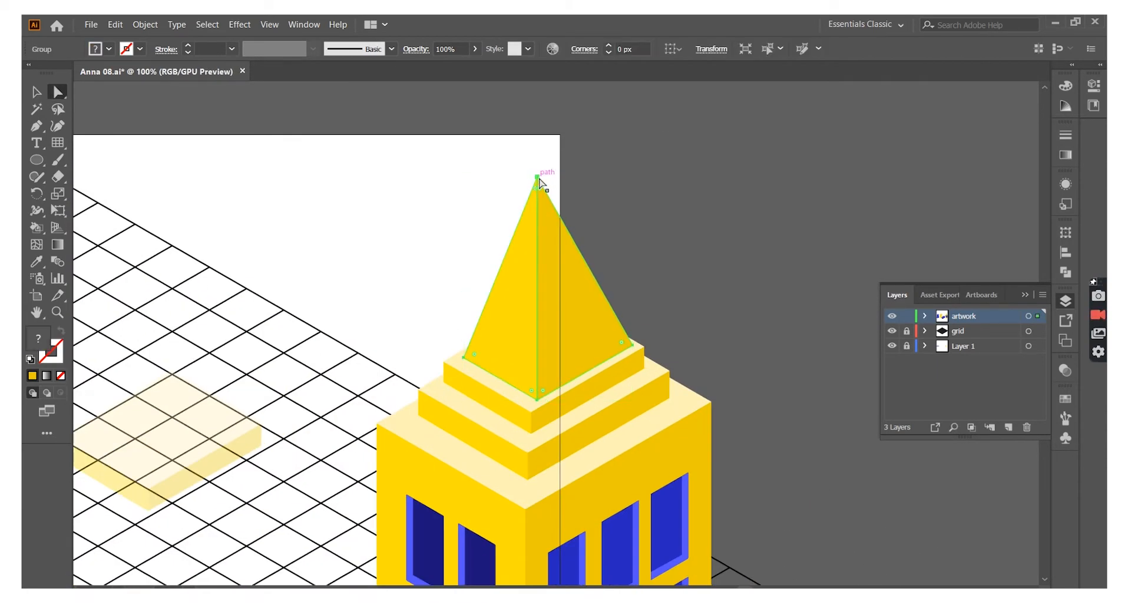
key("v")
left_click(581, 177)
key("ctrl+minus")
key("ctrl+minus")
key("ctrl+minus")
key("ctrl+minus")
key("ctrl+minus")
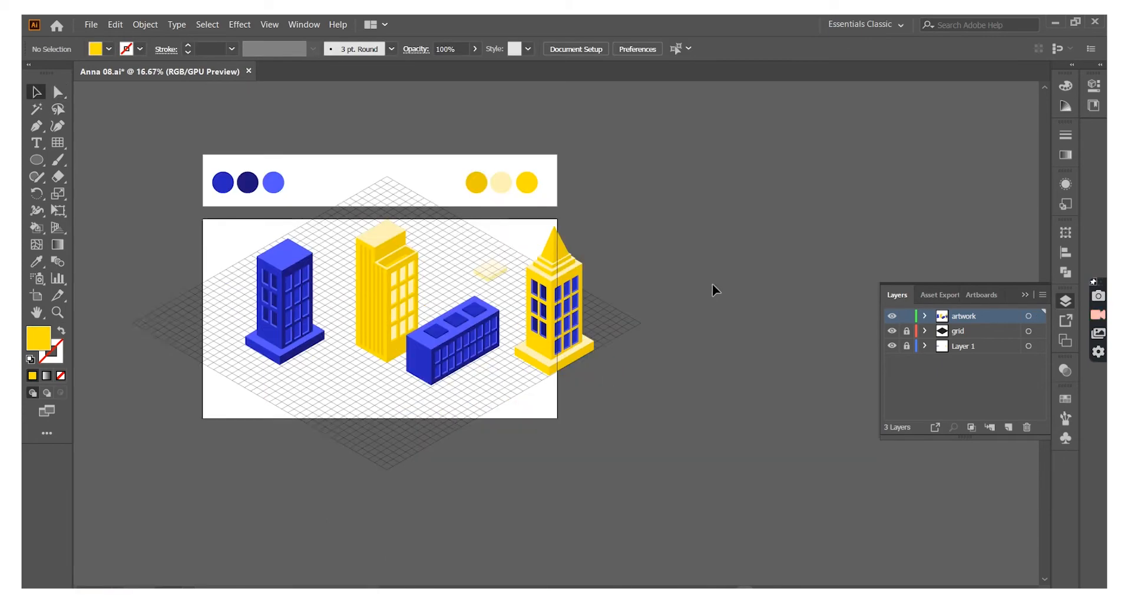
- Replace the blue windows on the spired tower's right face with three rows of the stepped building's cream windows
key("ctrl+plus")
key("ctrl+plus")
key("ctrl+plus")
left_click_drag(436, 365, 421, 477)
left_click(356, 258)
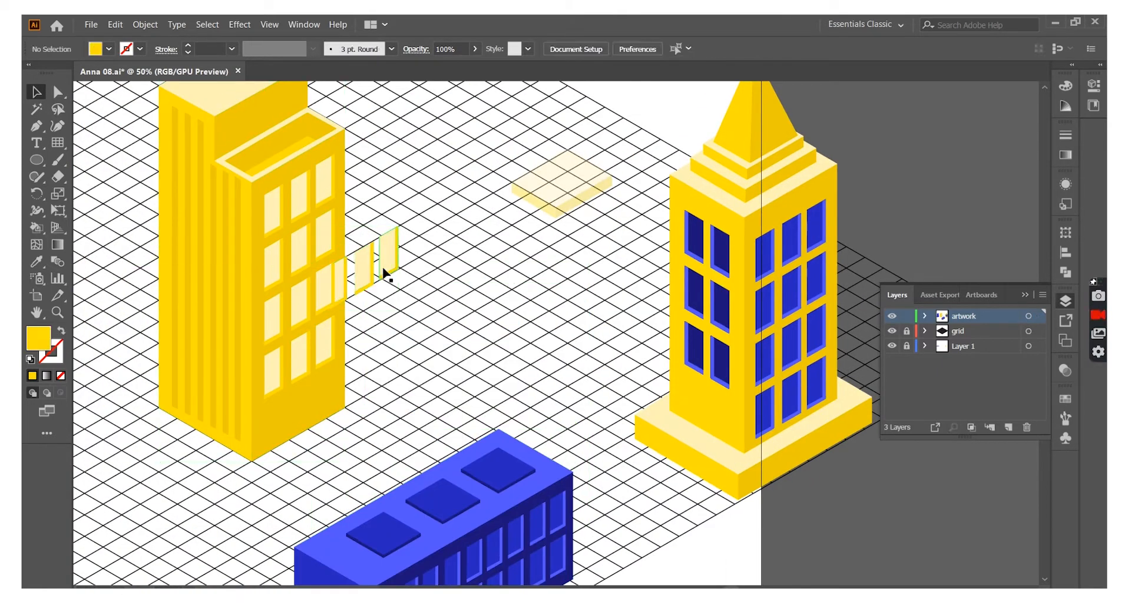
left_click_drag(384, 272, 518, 331)
key("Delete")
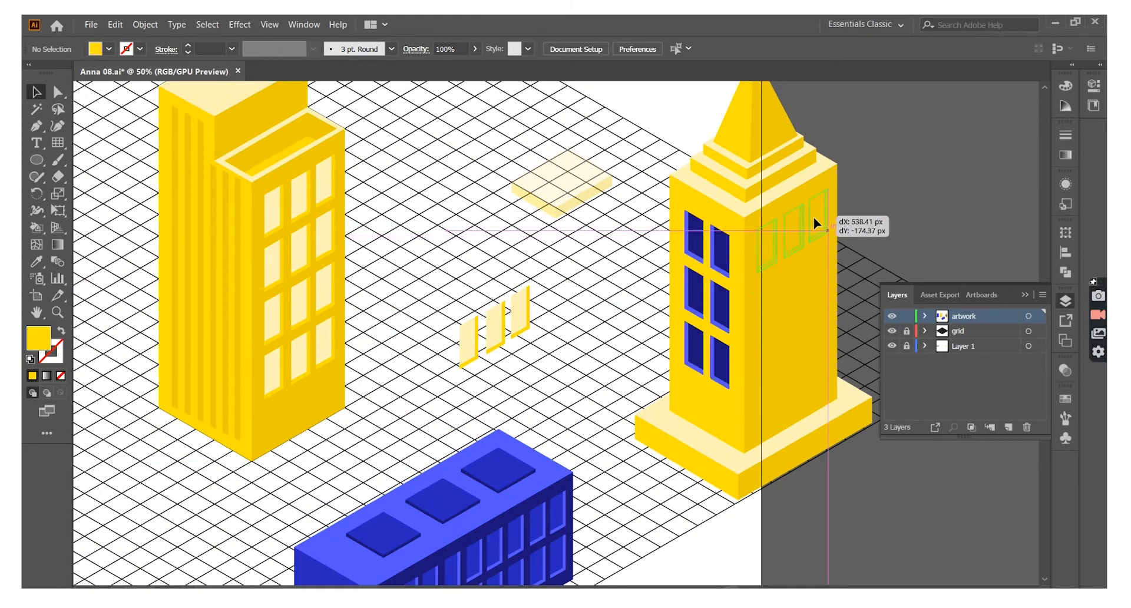
left_click_drag(816, 223, 816, 224)
key("ctrl+d")
key("ctrl+d")
key("ctrl+d")
- Recolour the upper inner window on the spired tower's left face with cream glass and a dark yellow frame
right_click(726, 235)
left_click(720, 263)
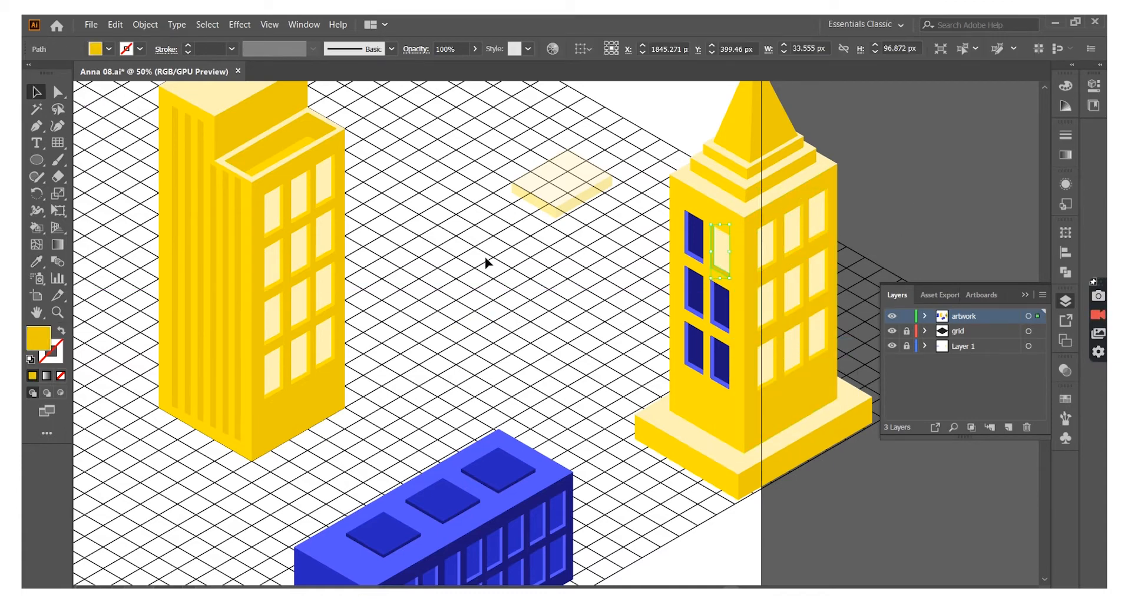
key("ctrl+equal")
key("ctrl+equal")
key("ctrl+equal")
key("ctrl+shift+a")
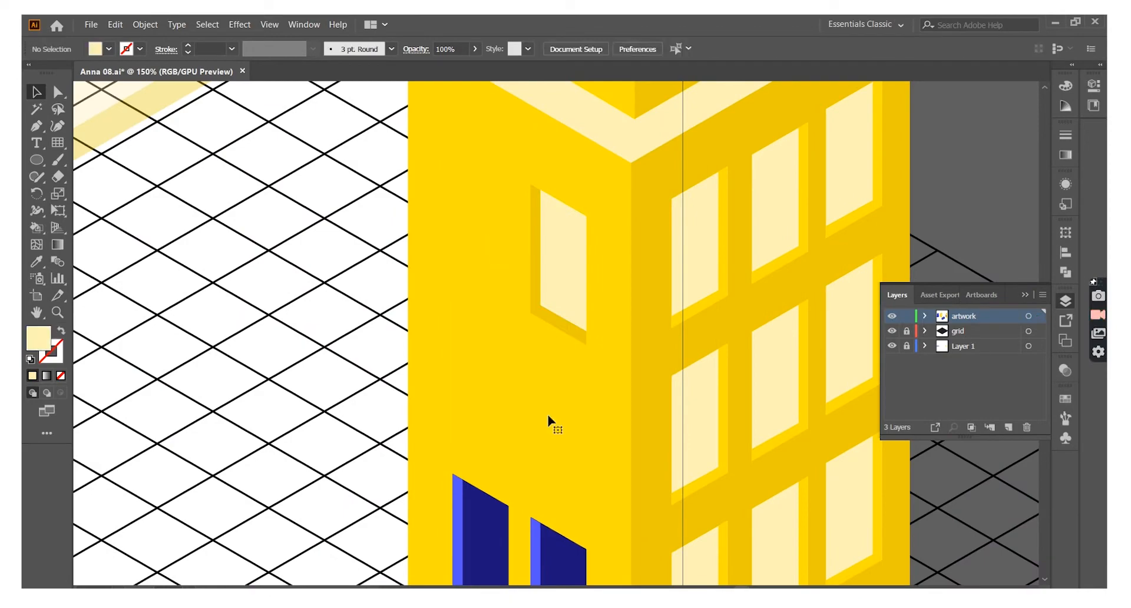
- Replace the remaining blue windows on the spired tower's left face with cream window copies, in four rows of two
scroll(371, 318, "down", 3)
left_click_drag(482, 245, 505, 265)
scroll(479, 449, "up", 3)
left_click_drag(510, 365, 510, 365)
key("ctrl+minus")
key("ctrl+minus")
key("ctrl+minus")
key("ctrl+minus")
key("ctrl+minus")
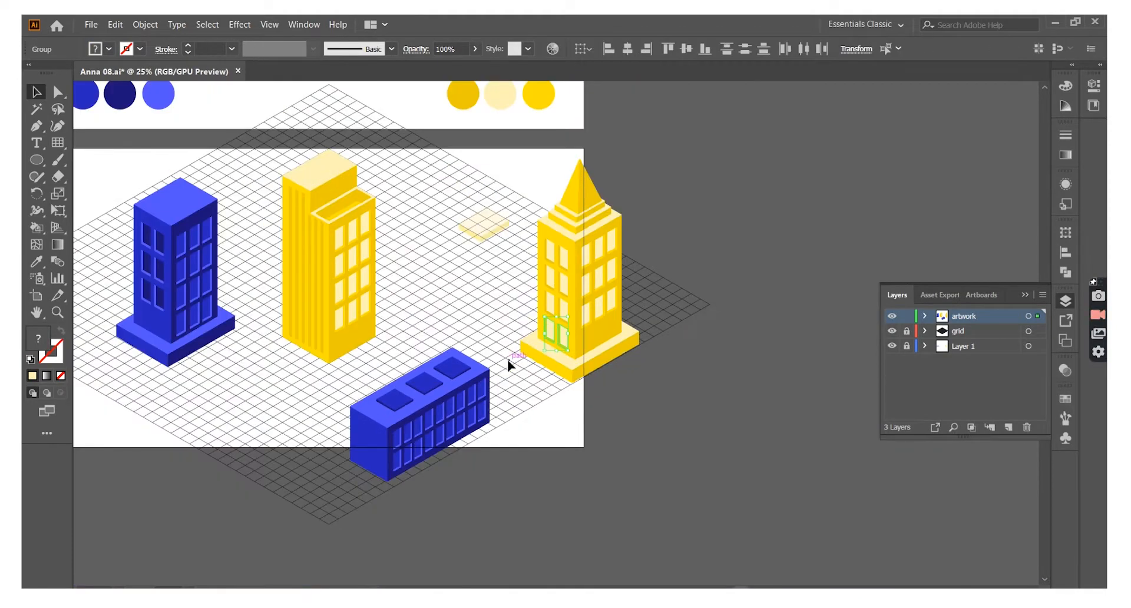
- Move the whole spired tower onto the artboard, to the right of the stepped yellow building
left_click(547, 212)
left_click_drag(580, 283, 495, 260)
left_click(661, 262)
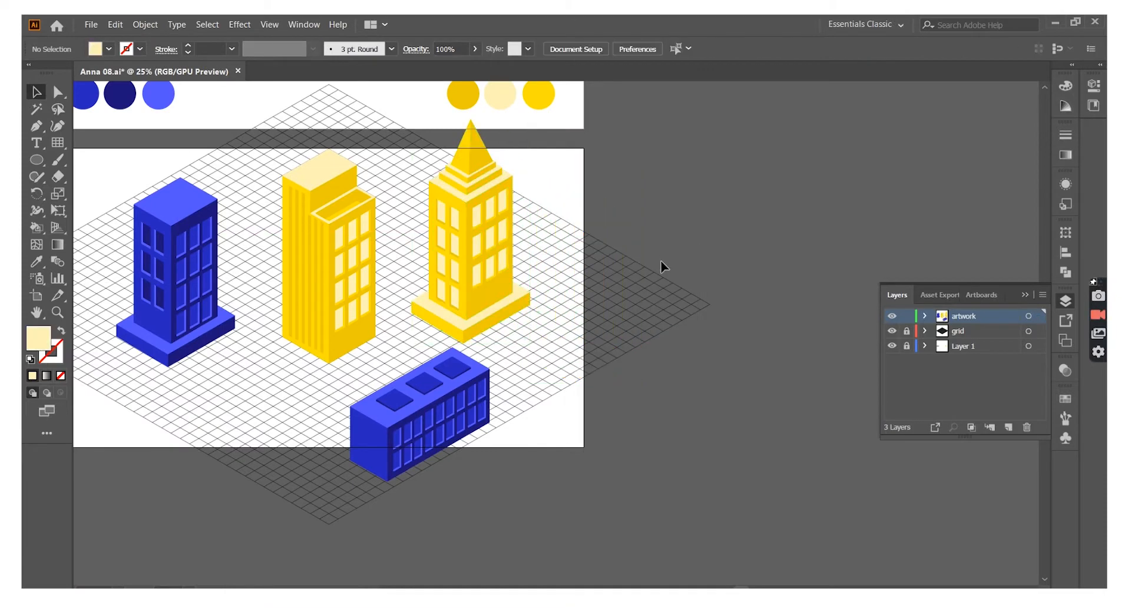
scroll(661, 263, "up", 1)
scroll(661, 263, "left", 3)
left_click(398, 416)
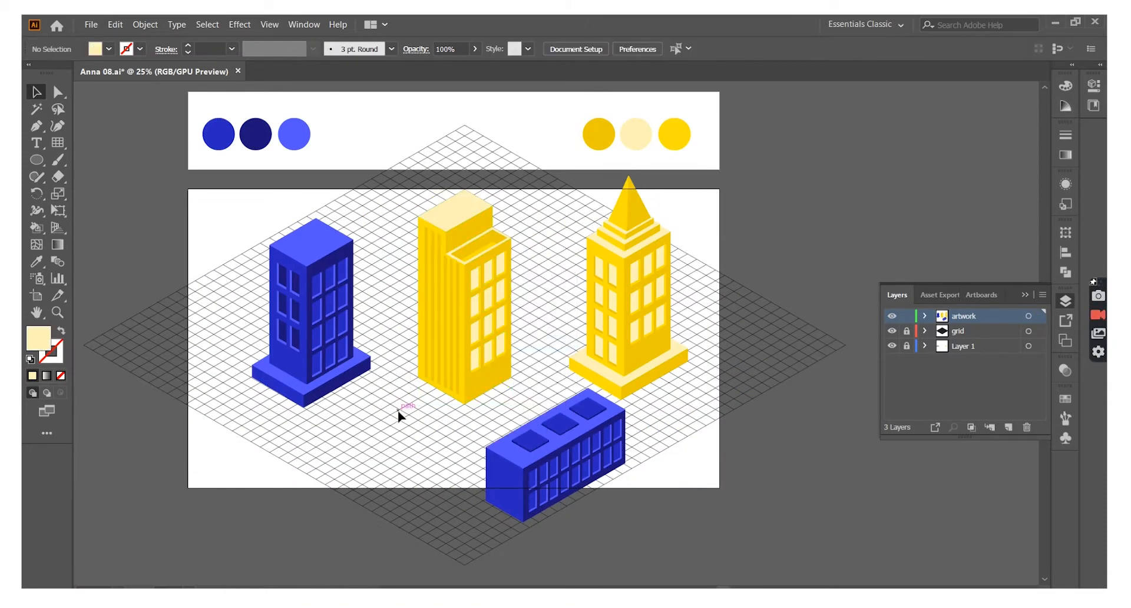
scroll(382, 424, "down", 1)
- Duplicate the blue tower to the empty area right of the artboard and ungroup the copy
left_click(306, 295)
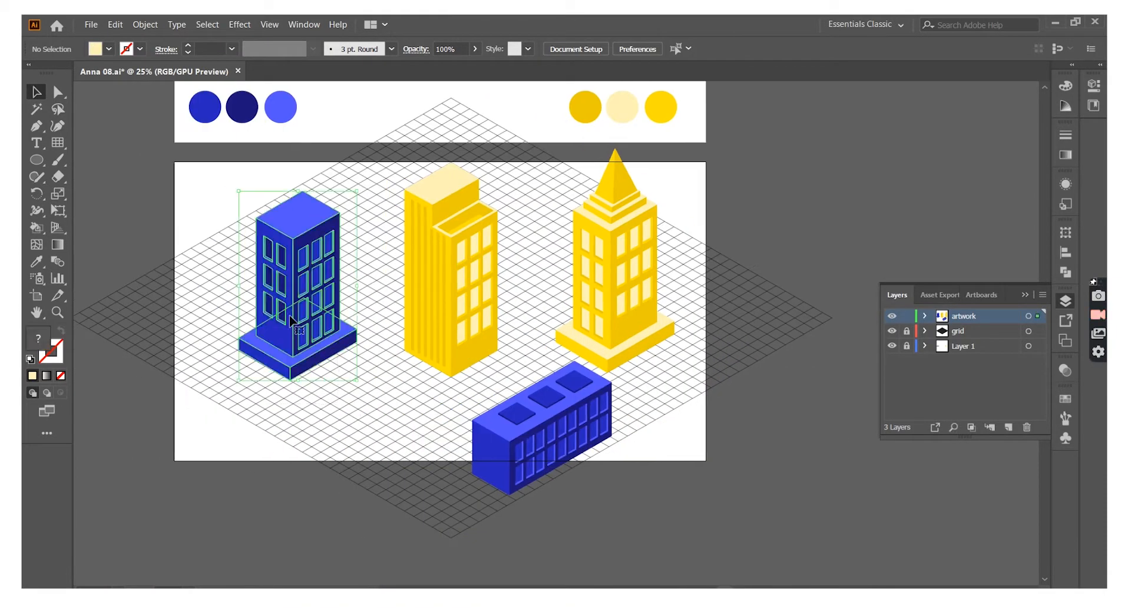
left_click_drag(306, 294, 768, 337)
right_click(795, 397)
left_click(851, 493)
right_click(761, 415)
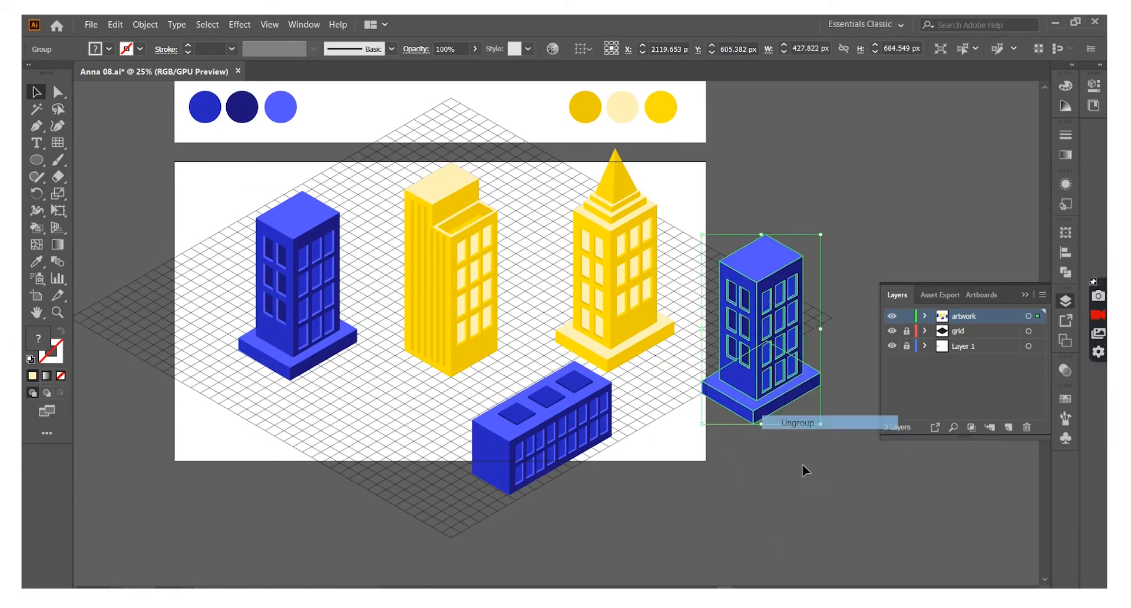
left_click(789, 300)
- Copy the duplicate tower's base slab to its top as a roof and scale it down to a slight overhang
left_click_drag(757, 413, 760, 414)
right_click(760, 413)
left_click(804, 374)
left_click_drag(803, 377, 807, 258)
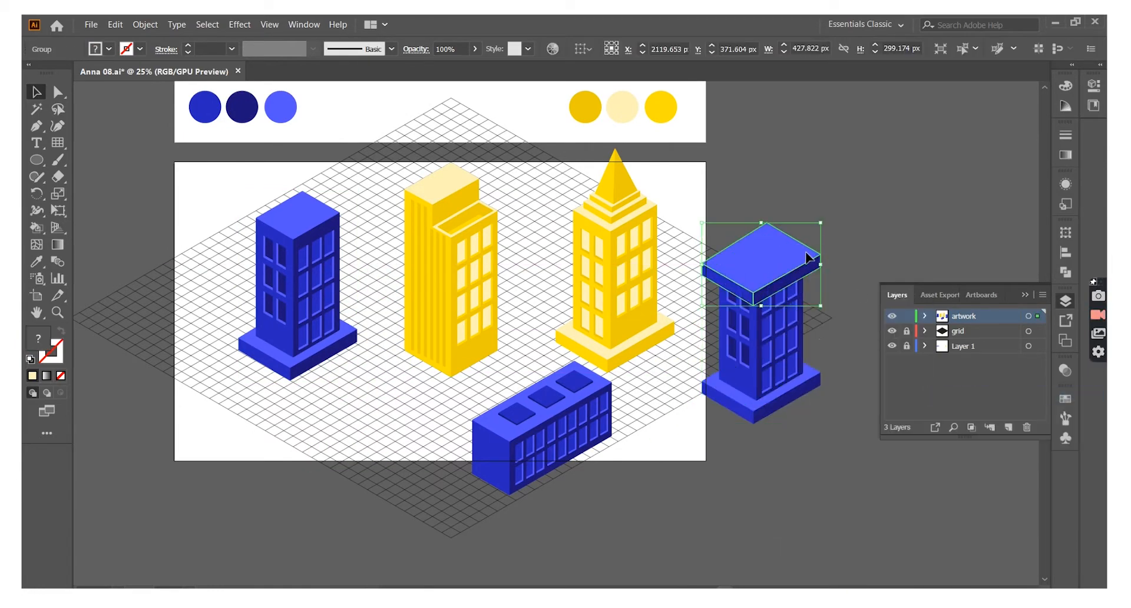
scroll(854, 235, "up", 3)
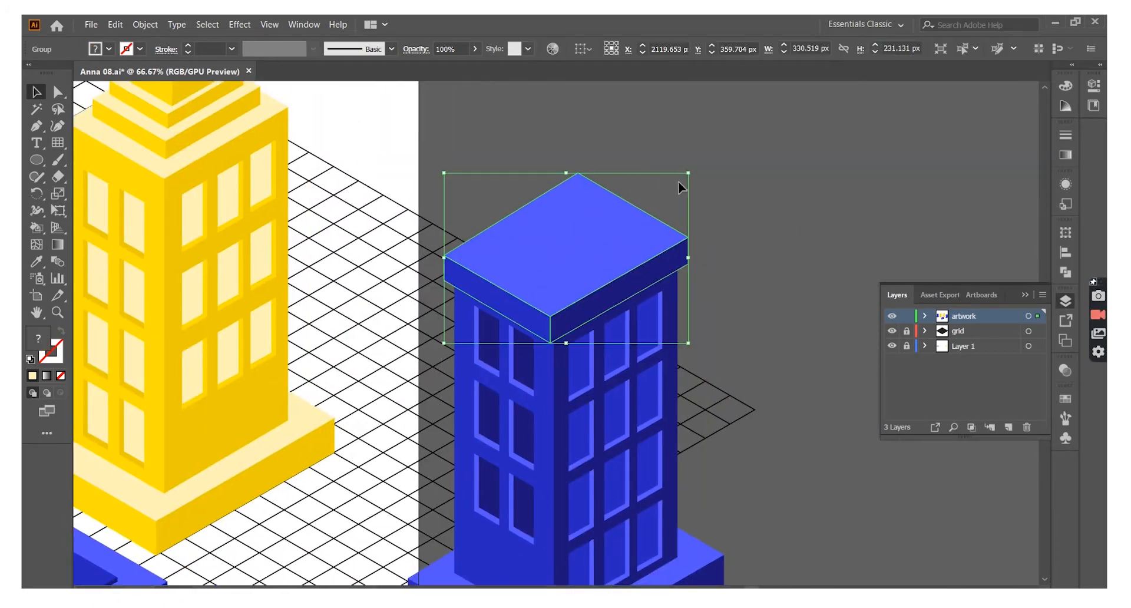
- Ungroup the roof slab and swap its side colours: dark blue on the left face, medium blue on the right
right_click(662, 271)
left_click(701, 371)
left_click(686, 274)
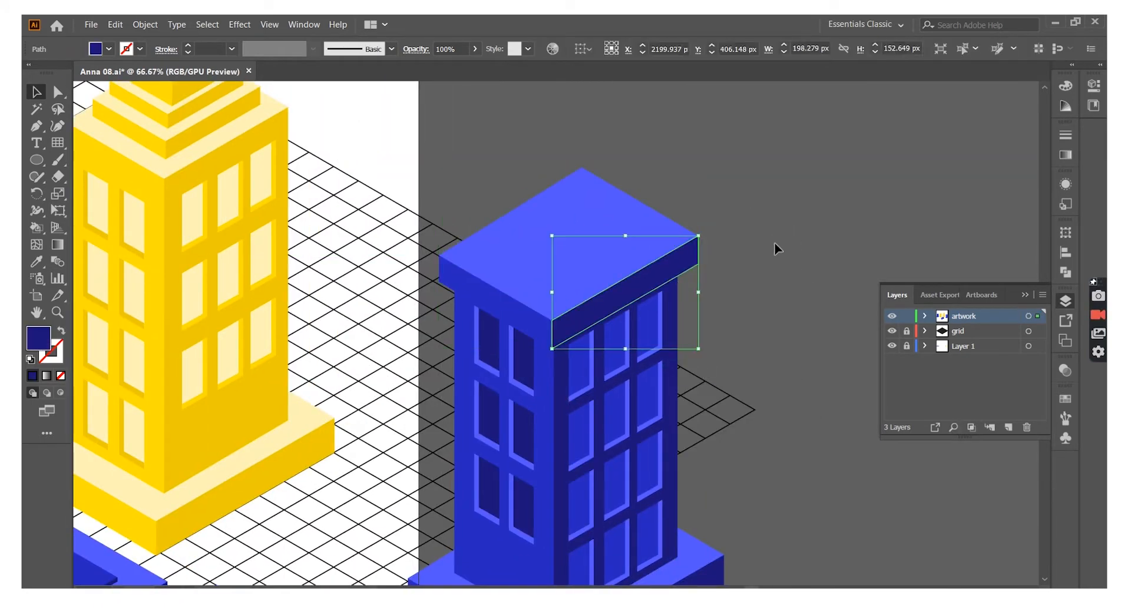
left_click(36, 93)
left_click(498, 294)
left_click(578, 270)
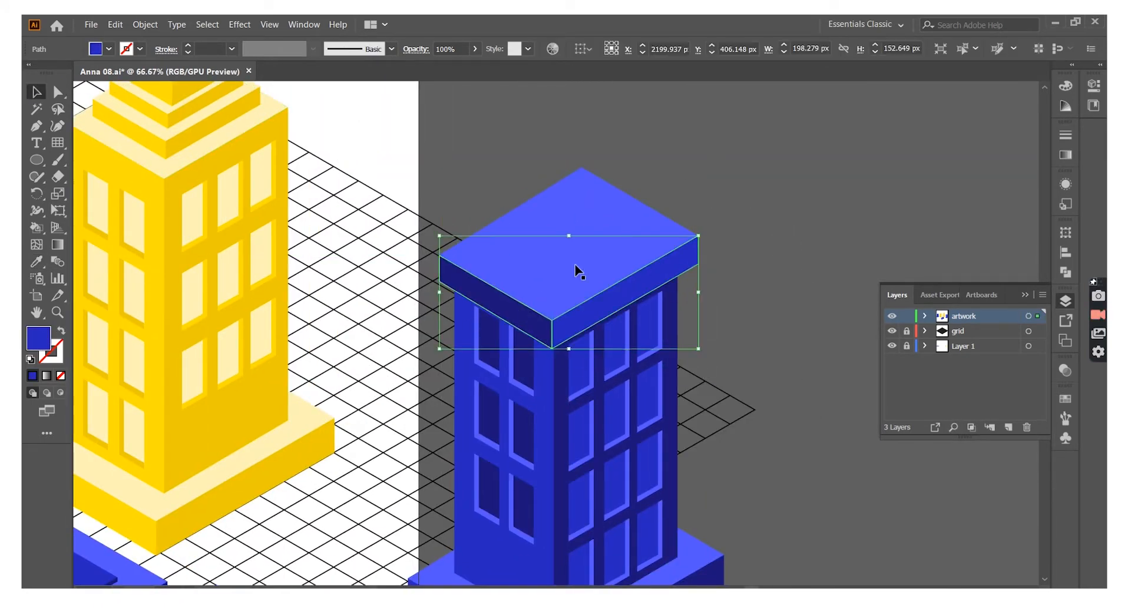
left_click(608, 290, "shift")
left_click(737, 257)
- Draw an inset medium blue quadrilateral on the roof's top face with the Pen tool and adjust its back corner
scroll(737, 257, "down", 3)
scroll(739, 261, "up", 3)
scroll(737, 257, "up", 2)
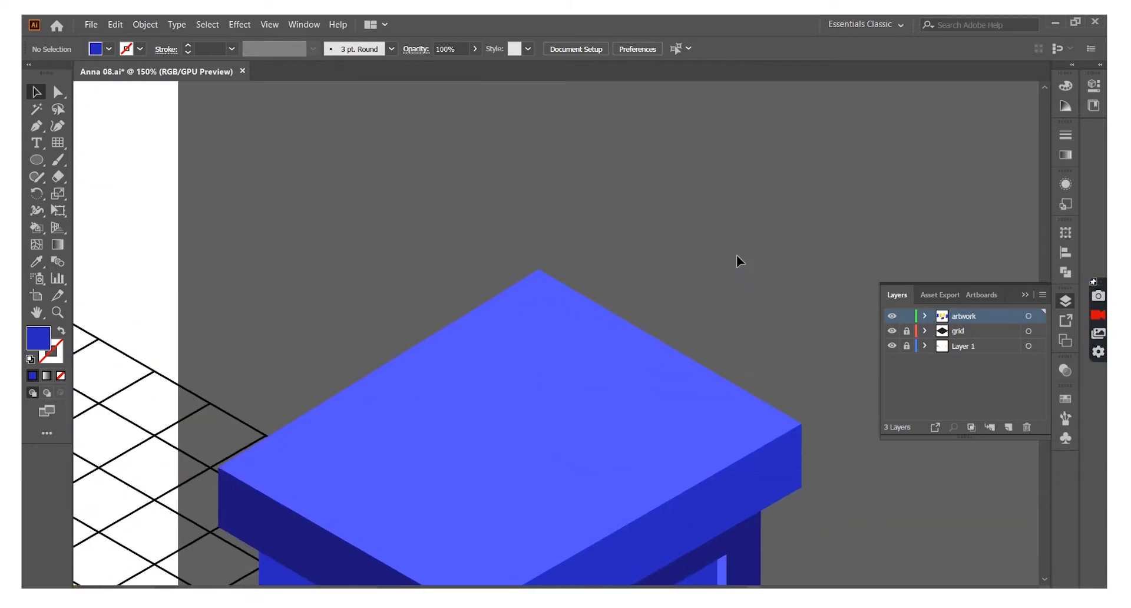
scroll(736, 254, "down", 3)
key("p")
left_click(538, 169)
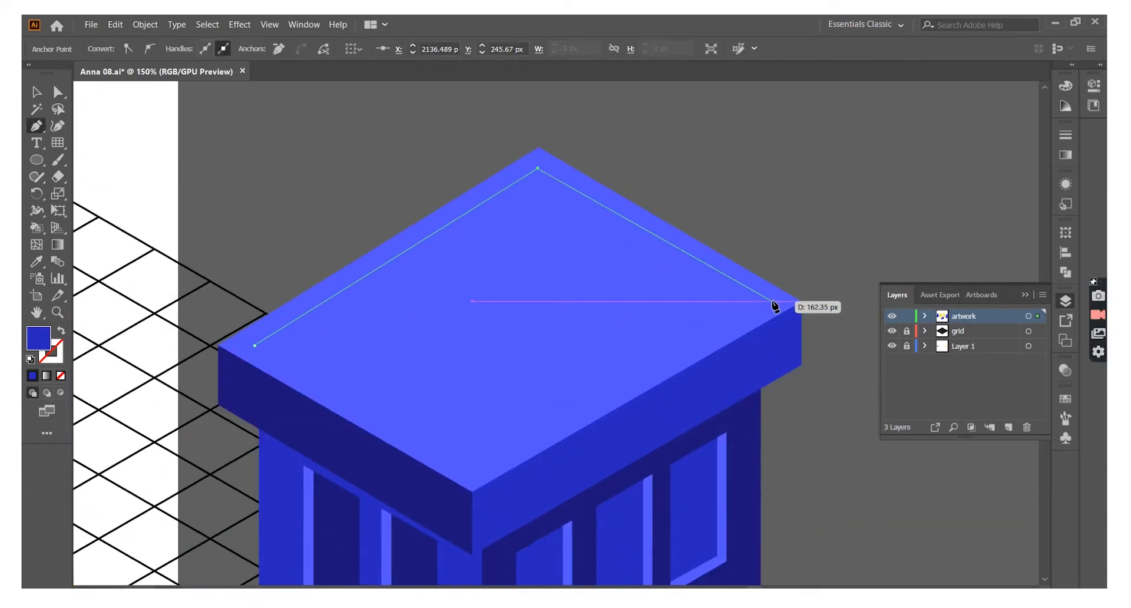
left_click(773, 301)
left_click(473, 465)
left_click(254, 344)
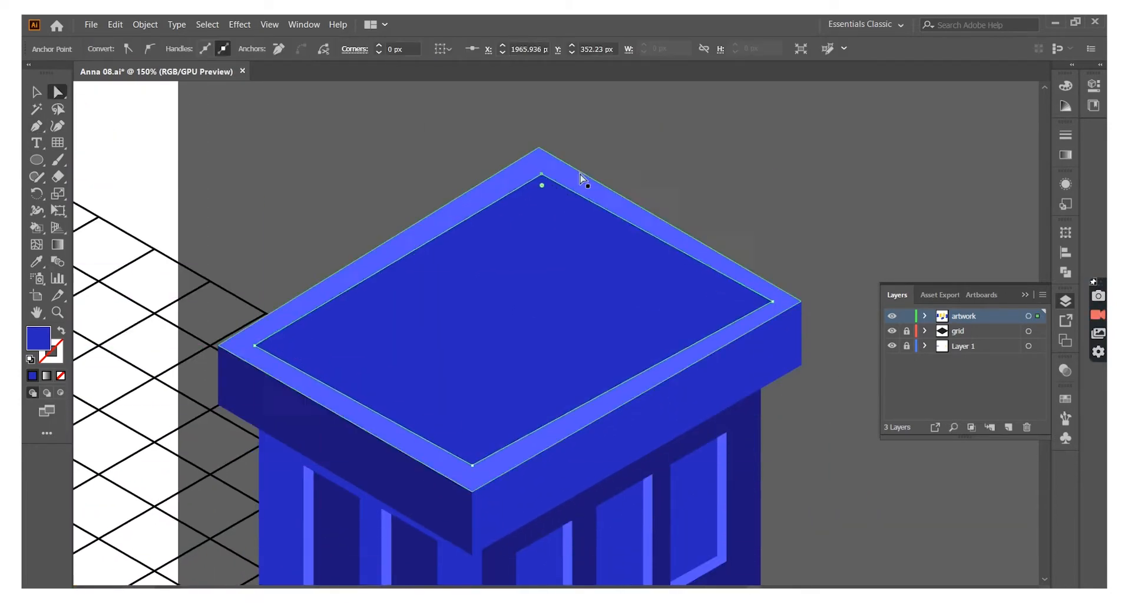
left_click(711, 125)
- Group the roofed blue tower and move it onto the artboard, in front of the first blue tower
key("ctrl+minus")
key("ctrl+minus")
key("ctrl+minus")
key("ctrl+minus")
key("ctrl+minus")
key("ctrl+minus")
key("v")
left_click_drag(531, 290, 583, 439)
right_click(550, 372)
left_click(583, 464)
left_click(659, 377)
left_click_drag(551, 393, 296, 425)
- Shift the stepped yellow building slightly right, closer to the spired tower
key("ctrl+plus")
left_click(474, 221)
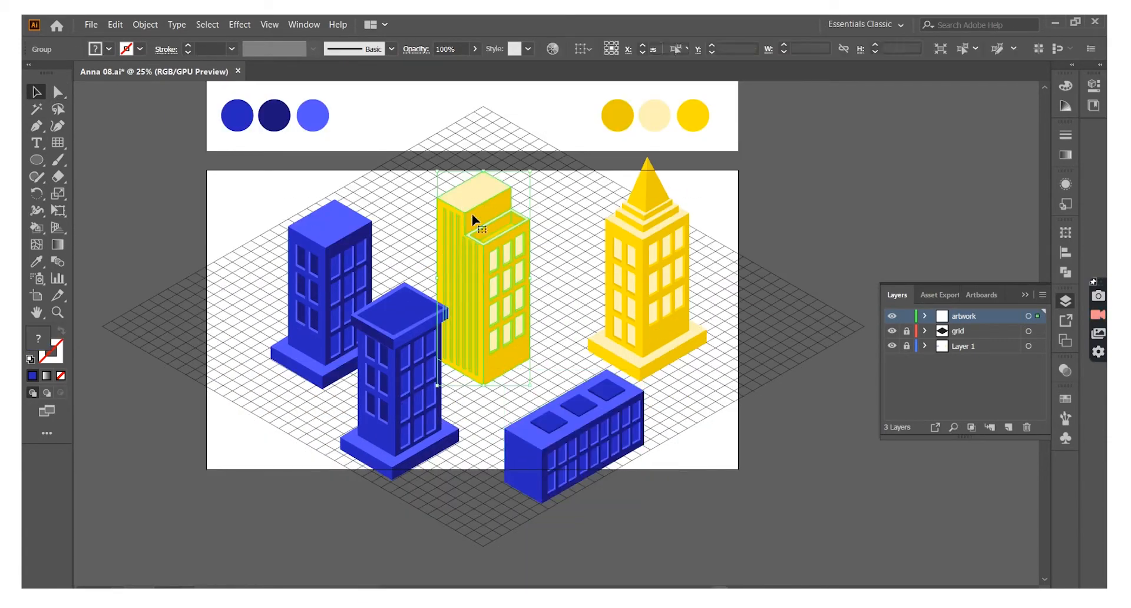
left_click_drag(474, 220, 501, 216)
left_click(750, 308)
key("ctrl+plus")
key("ctrl+minus")
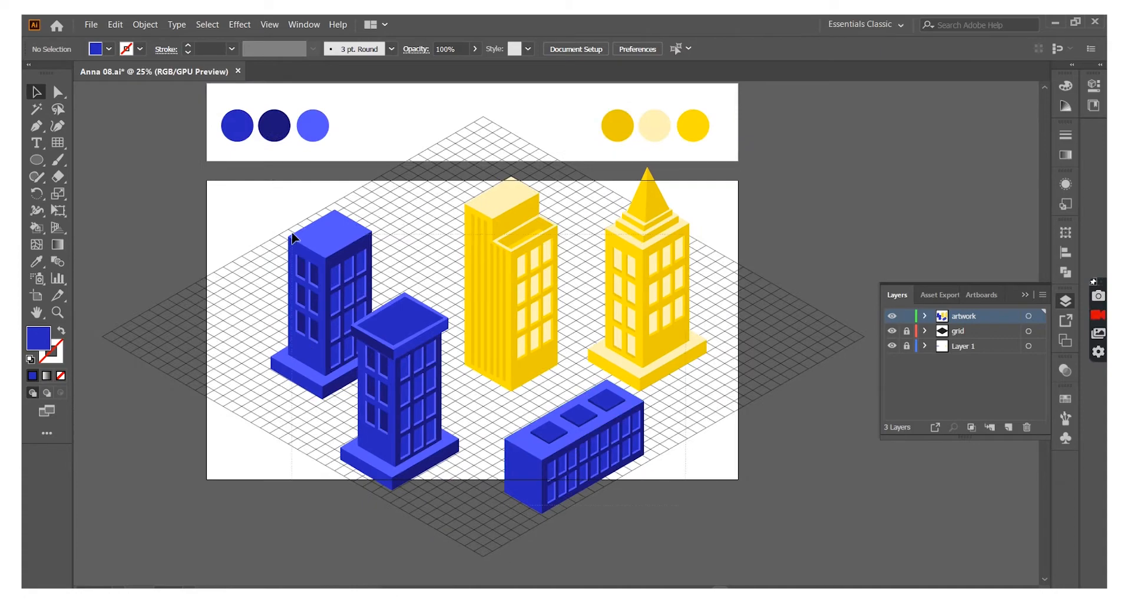
- Scale all five buildings down together and reposition them within the artboard
left_click_drag(292, 238, 291, 235)
left_click_drag(707, 132, 646, 185)
left_click_drag(612, 282, 598, 265)
left_click(810, 320)
- Add a new layer above the artwork layer and name it Base
key("ctrl+plus")
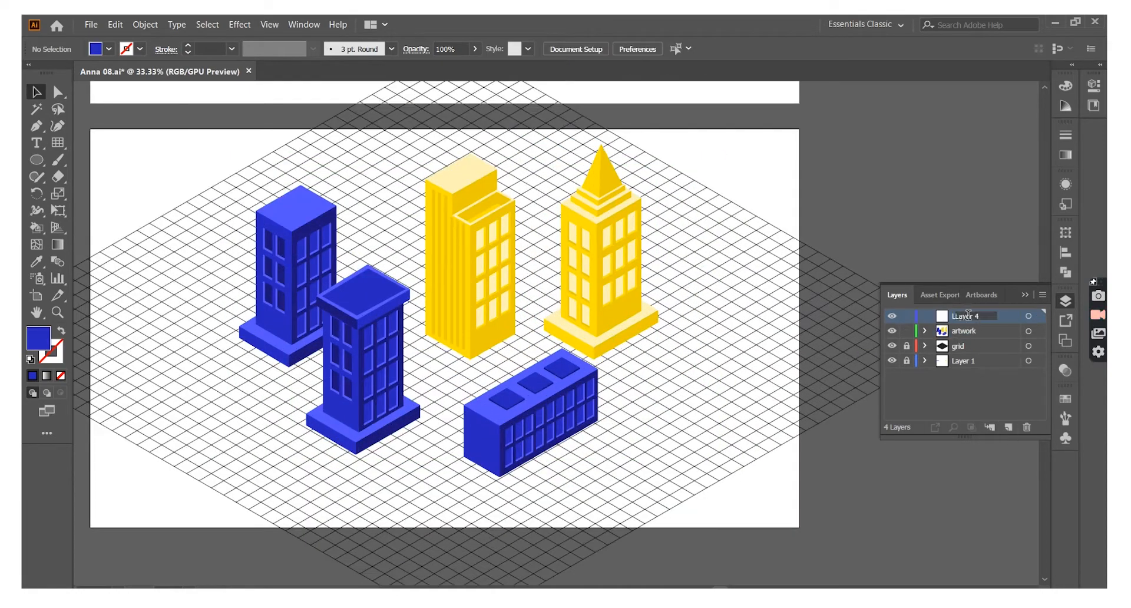
type("Base")
left_click(910, 331)
left_click(892, 330)
left_click(907, 331)
- Rearrange the buildings on the grid, with the roofed blue tower at the back, and adjust their stacking order
left_click_drag(365, 353, 724, 400)
left_click_drag(330, 307, 363, 350)
left_click_drag(539, 408, 467, 401)
left_click_drag(600, 295, 593, 307)
left_click_drag(482, 216, 473, 215)
left_click_drag(724, 401, 412, 177)
scroll(524, 216, "up", 1)
right_click(337, 365)
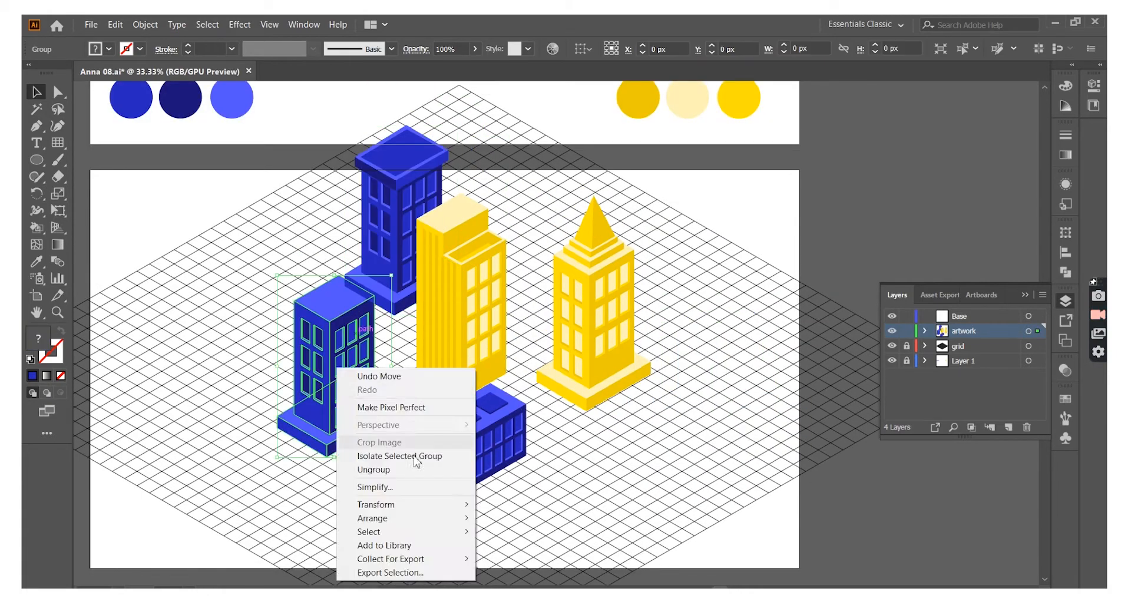
left_click(601, 522)
- Place a scaled-down copy of the spired tower at the front left and nudge the plain blue tower behind it
scroll(601, 522, "up", 1)
left_click_drag(601, 347, 325, 502)
left_click_drag(371, 348, 338, 413)
left_click(562, 475)
scroll(562, 475, "down", 4)
left_click_drag(298, 450, 332, 444)
left_click(589, 419)
scroll(557, 401, "up", 2)
left_click_drag(354, 354, 362, 342)
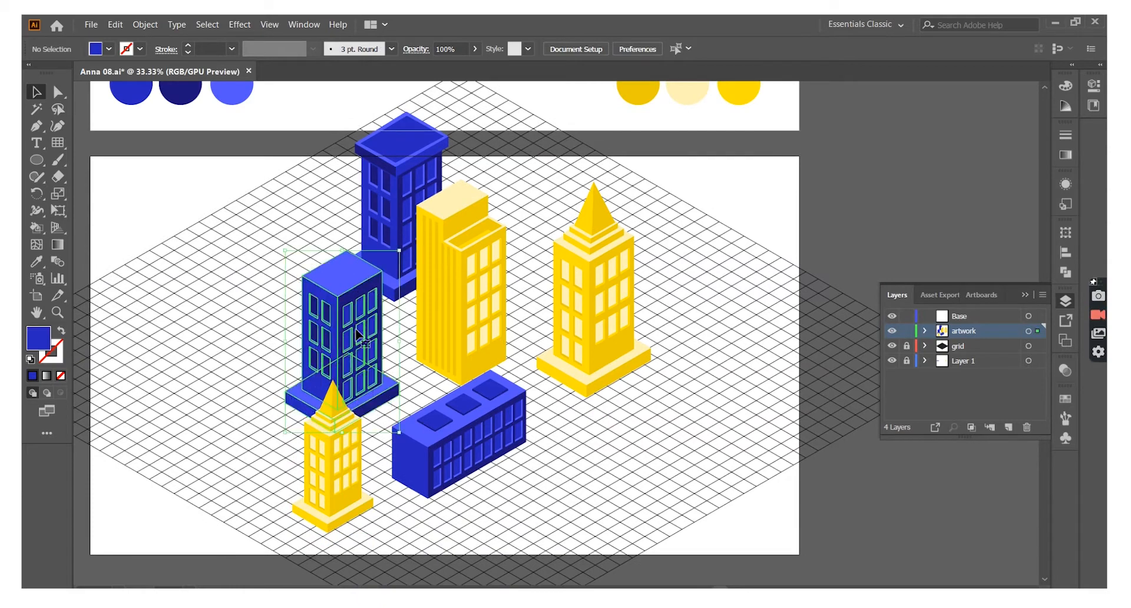
left_click(573, 449)
- Duplicate the low blue block to the right of the original and the stepped yellow building to the far left
scroll(573, 449, "down", 1)
left_click_drag(471, 422, 576, 421)
right_click(695, 400)
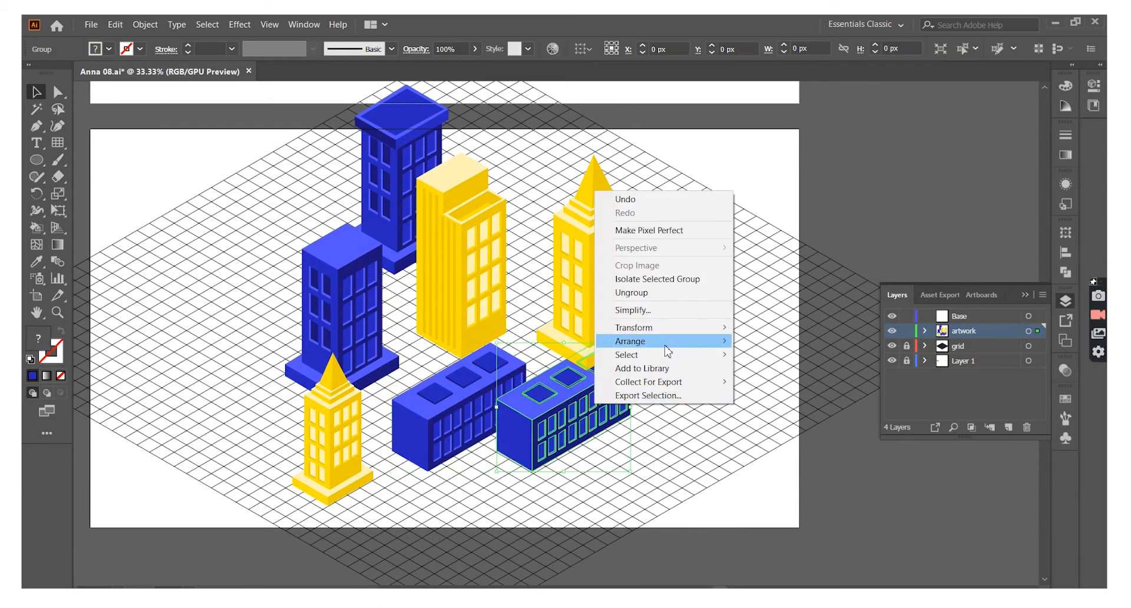
left_click(695, 429)
scroll(695, 429, "up", 1)
left_click_drag(445, 273, 221, 284)
left_click(257, 177)
- Scale all the buildings down together and move the group to the middle of the artboard
key("ctrl+a")
left_click_drag(644, 222, 555, 315)
left_click(664, 285)
scroll(664, 285, "down", 2)
scroll(755, 487, "left", 3)
key("ctrl+a")
left_click_drag(533, 222, 583, 222)
left_click(795, 197)
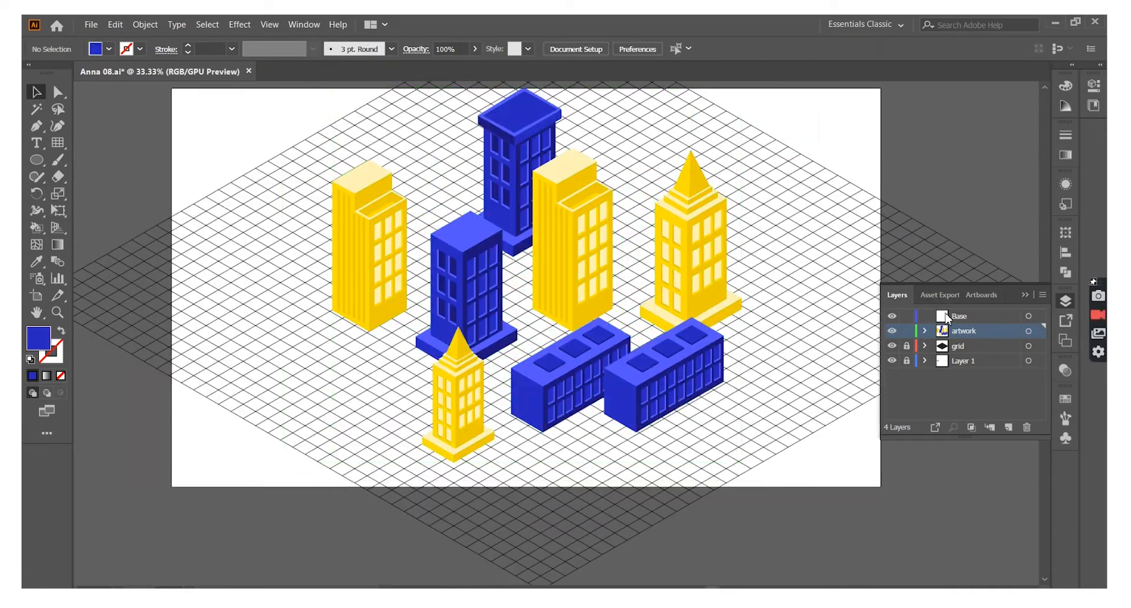
- On the Base layer, draw the platform's stepped right edge and its back and left corners along the grid with the Pen tool
scroll(829, 303, "up", 1)
key("p")
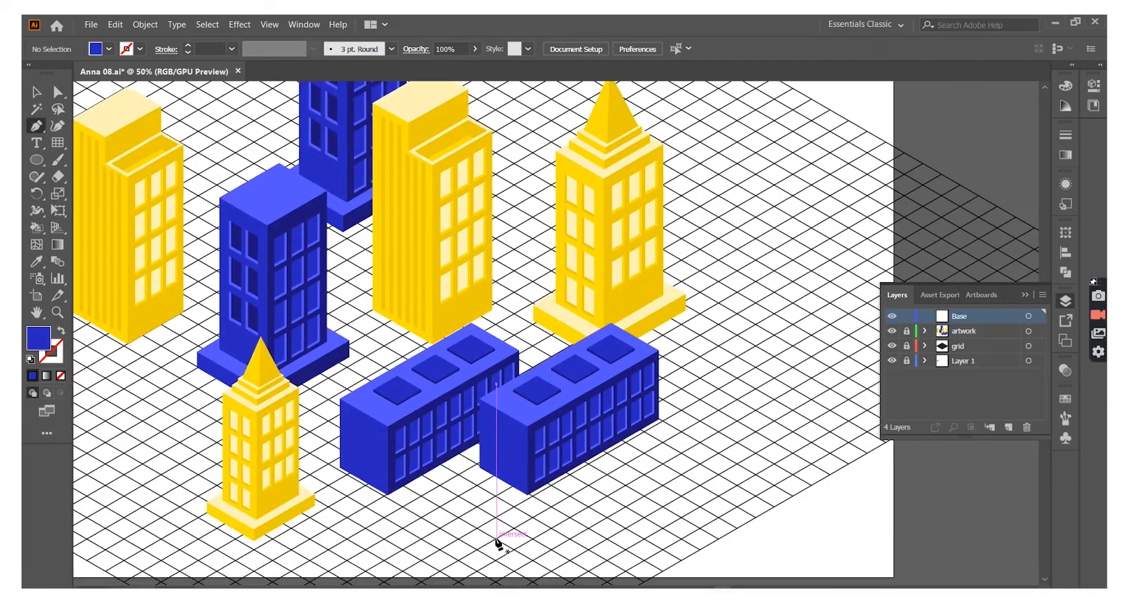
left_click(868, 368)
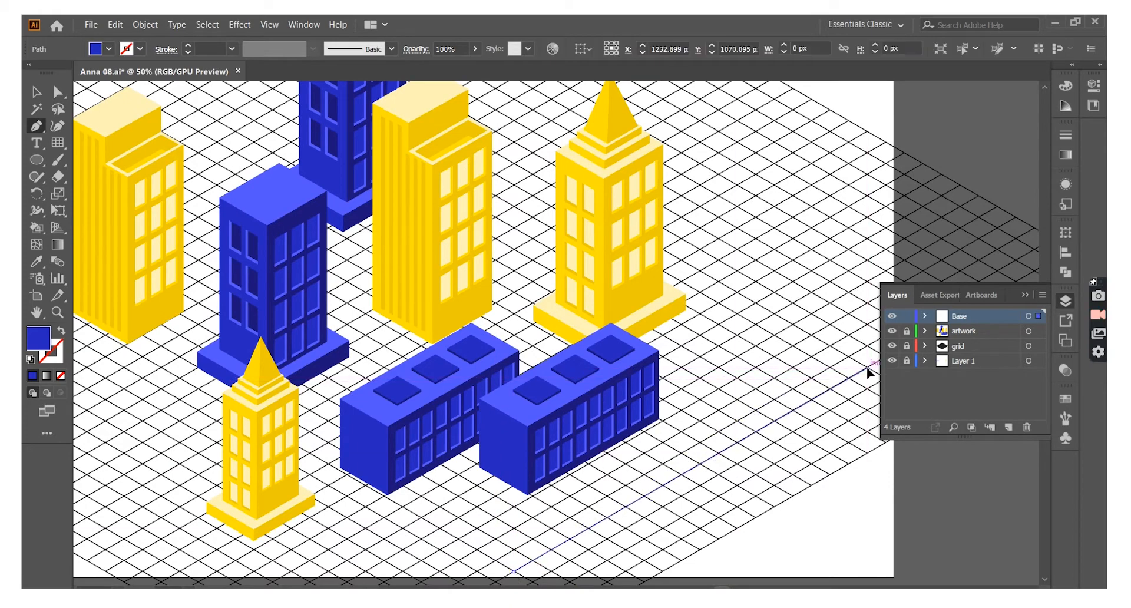
left_click(755, 303)
left_click(794, 282)
scroll(792, 286, "up", 2)
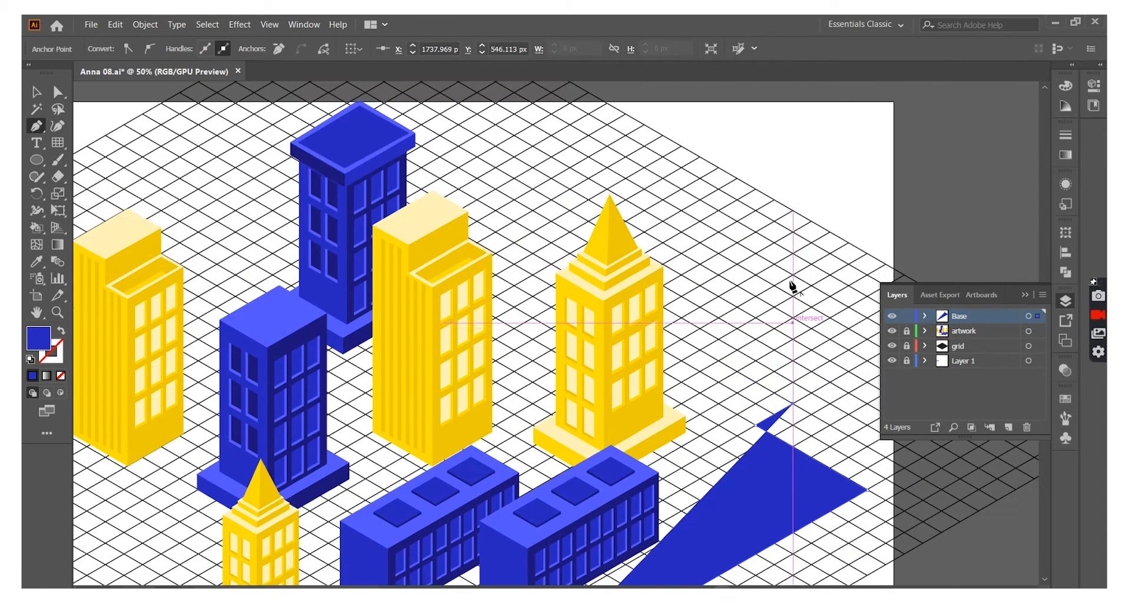
left_click(312, 132)
scroll(255, 235, "down", 2)
scroll(254, 236, "left", 5)
left_click(201, 253)
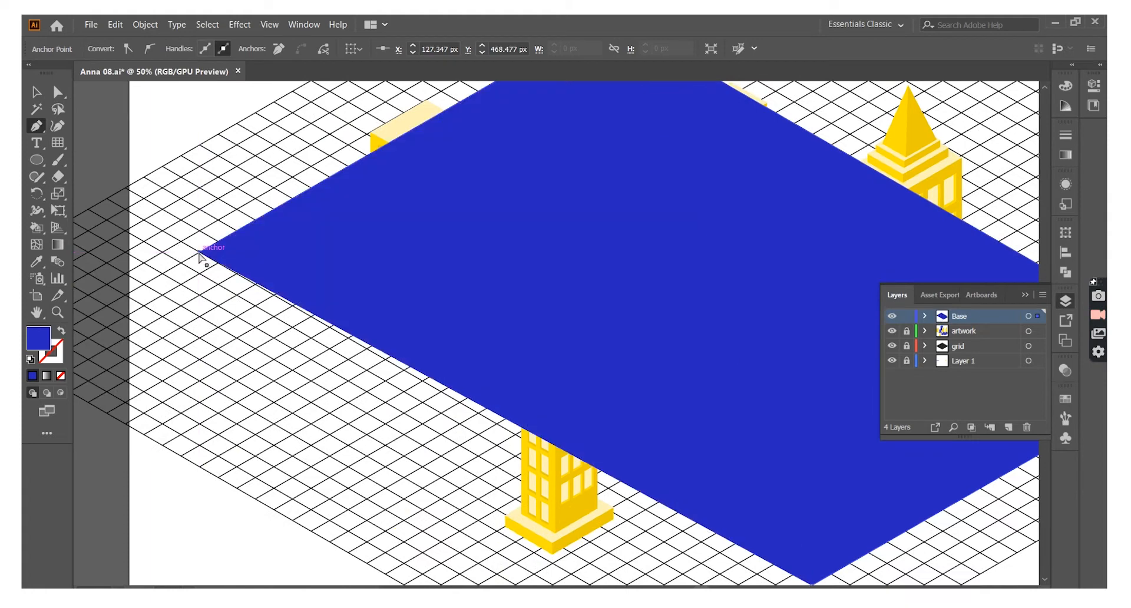
- Put the Base layer below the artwork layer and finish the platform outline with stepped front-left edges, closing the path
left_click(406, 375)
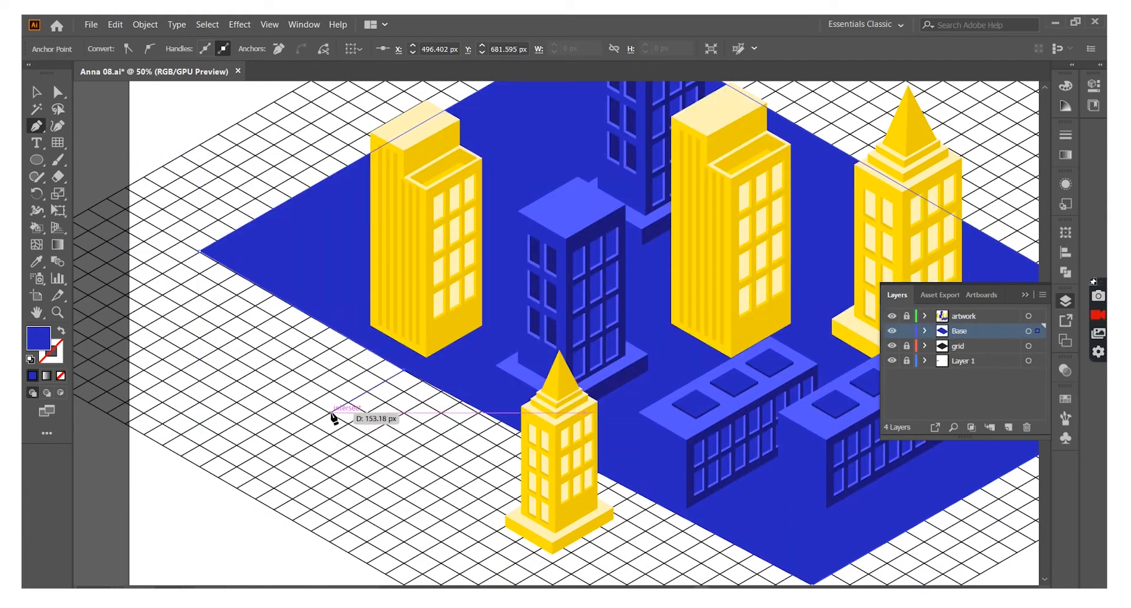
left_click(331, 415)
left_click(460, 490)
scroll(460, 490, "down", 2)
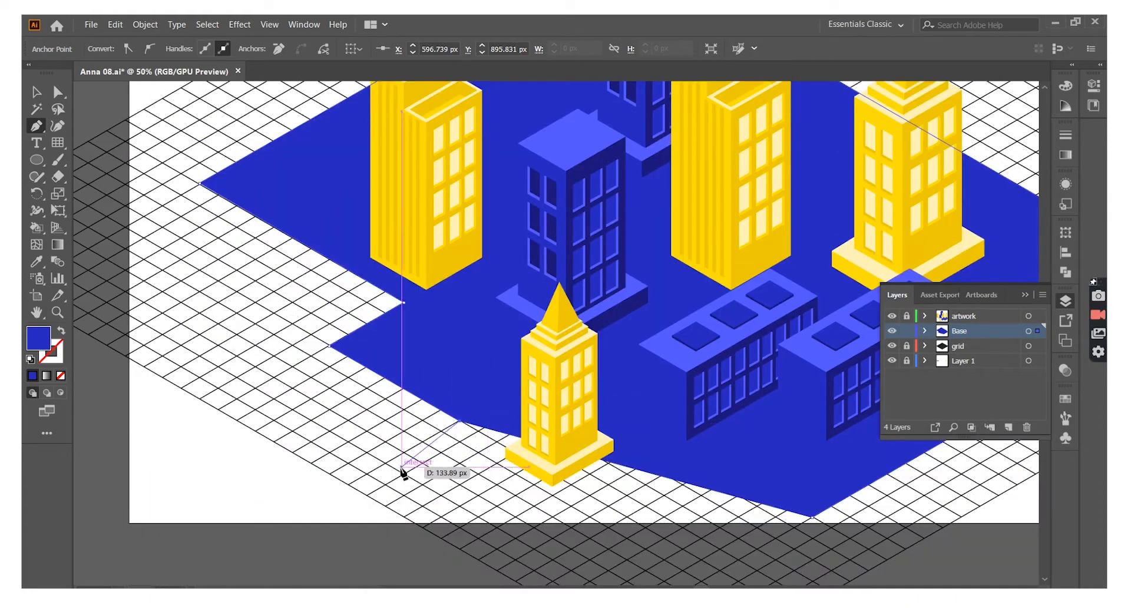
left_click(386, 532)
scroll(589, 489, "down", 2)
left_click(639, 533)
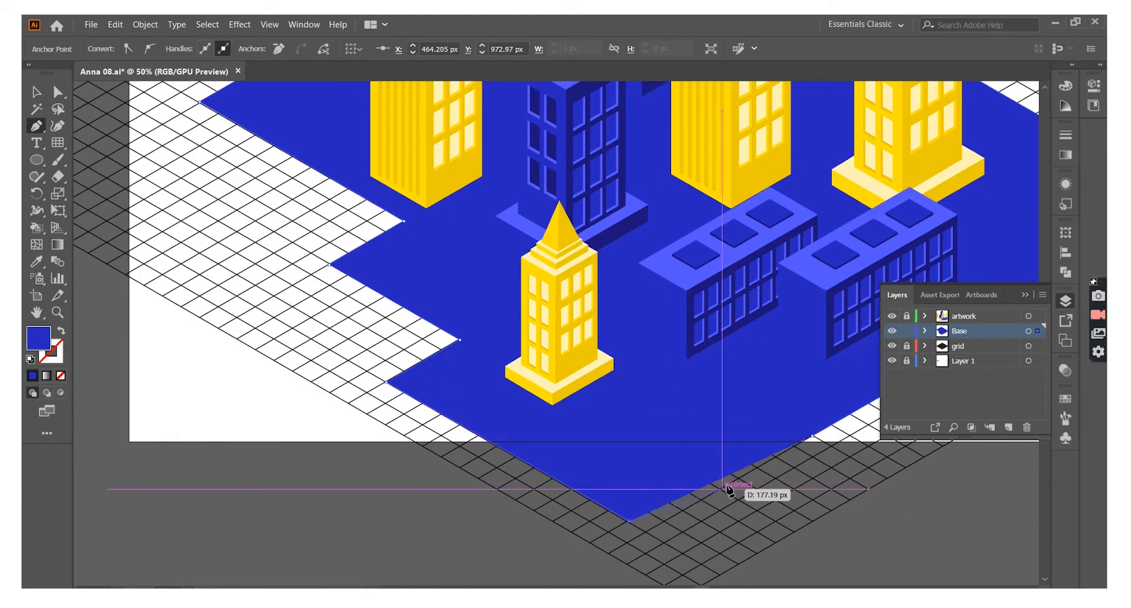
left_click(814, 436)
key("ctrl+minus")
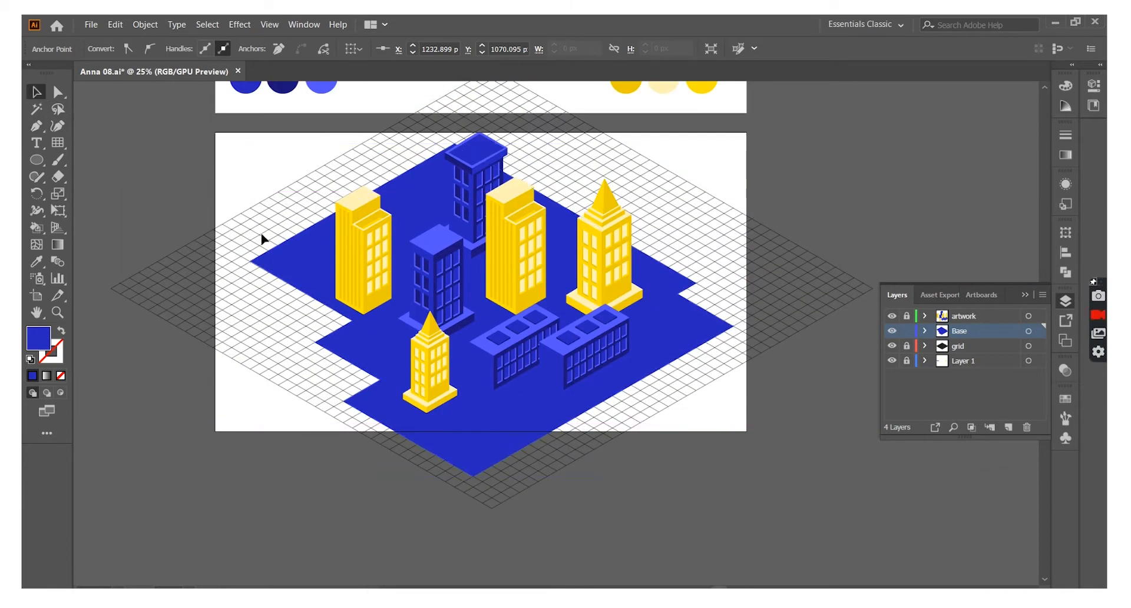
- Fill the platform with red and place a magenta-filled copy slightly above it as the top surface
left_click(373, 305)
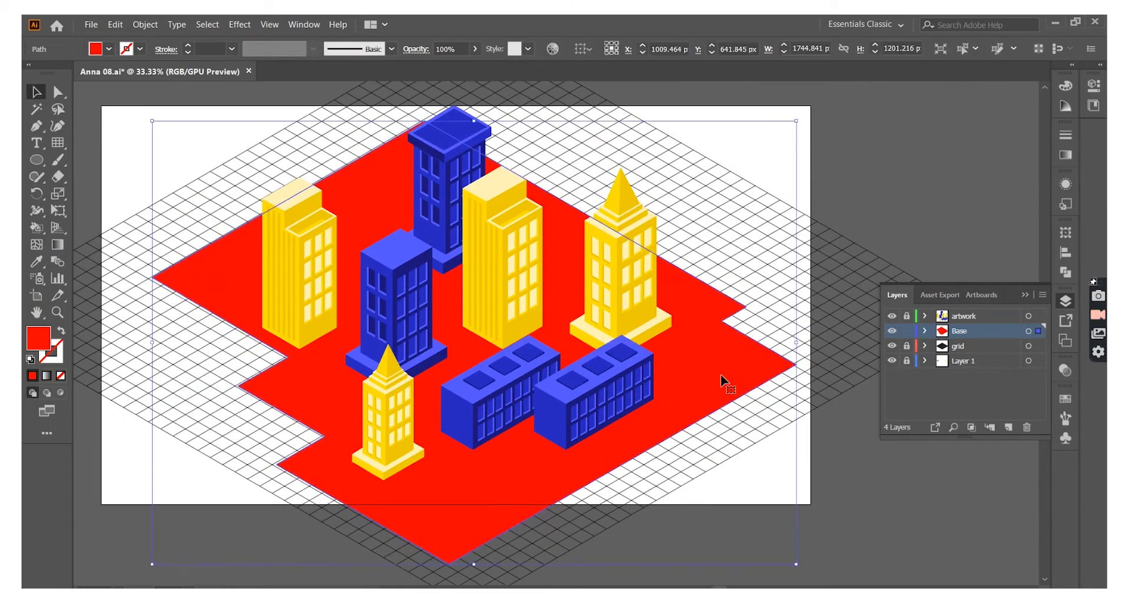
left_click(695, 365)
double_click(38, 338)
left_click(245, 319)
left_click(375, 305)
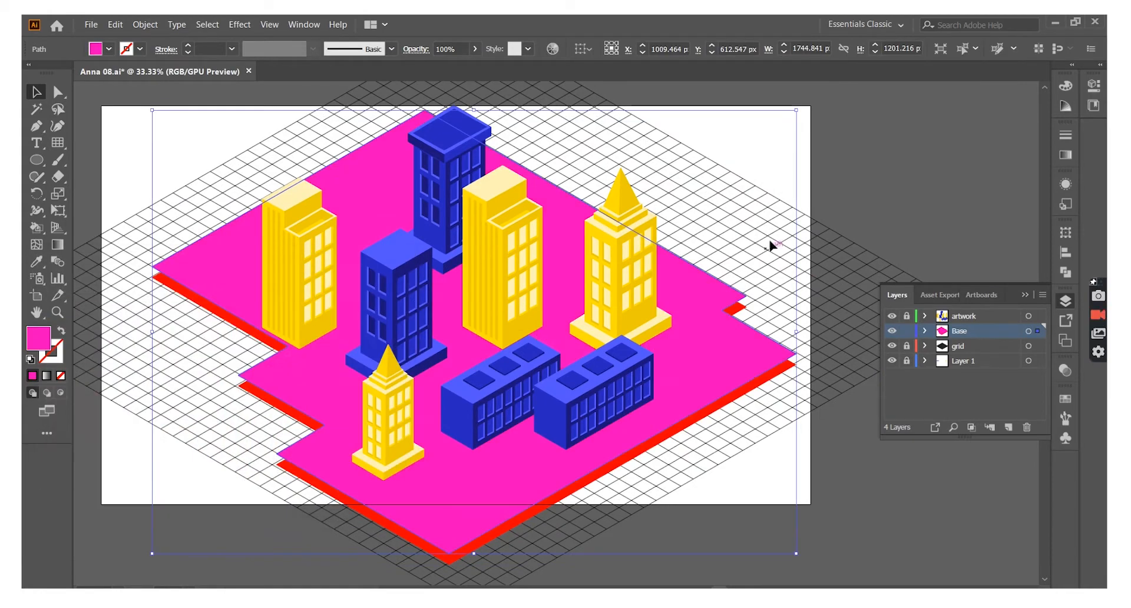
left_click(771, 244)
- Move both platform shapes slightly right and up beneath the buildings
left_click_drag(234, 180, 230, 176)
left_click_drag(436, 306, 454, 296)
left_click(883, 257)
- Lock the Base layer and unlock the artwork layer
key("ctrl+equal")
scroll(505, 492, "up", 3)
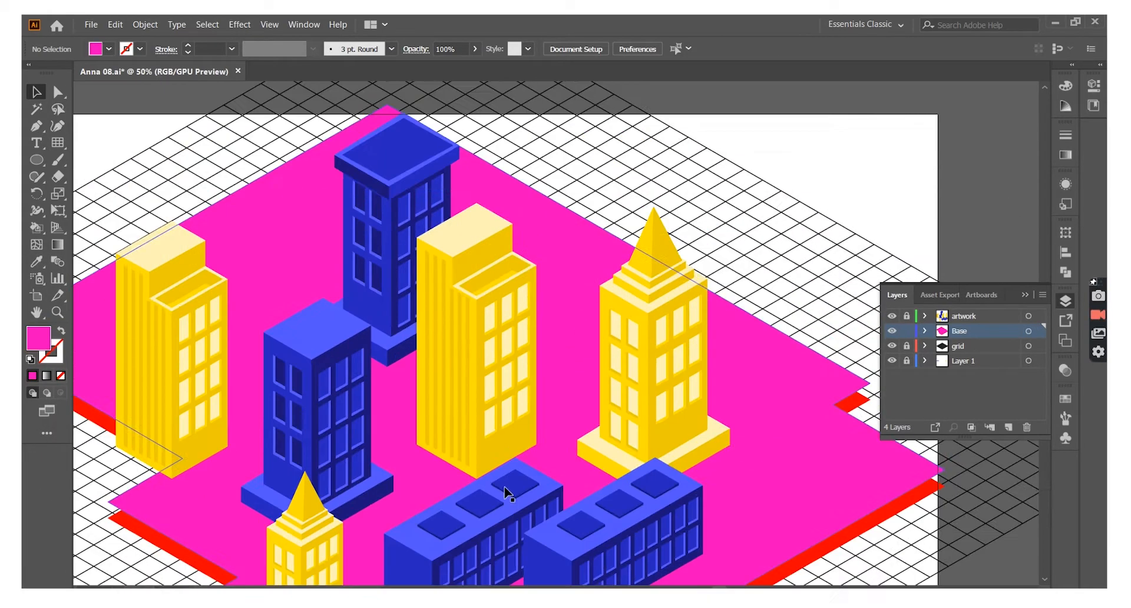
left_click(551, 441)
left_click(906, 331)
left_click(907, 316)
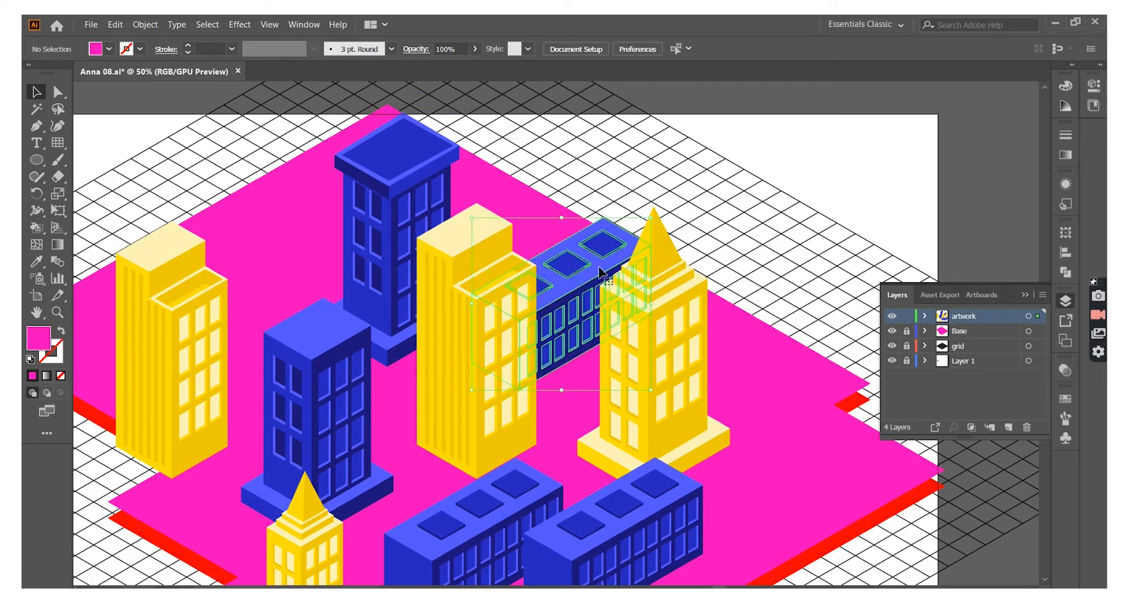
- Place a copy of the long blue building in the platform's rear left area and send it behind the towers
scroll(581, 467, "down", 2)
left_click_drag(568, 253, 253, 176)
scroll(757, 156, "left", 3)
right_click(267, 281)
left_click(436, 430)
- Reposition the left yellow tower and bring the front buildings in front of the blue flat-roofed tower
left_click_drag(259, 312, 285, 285)
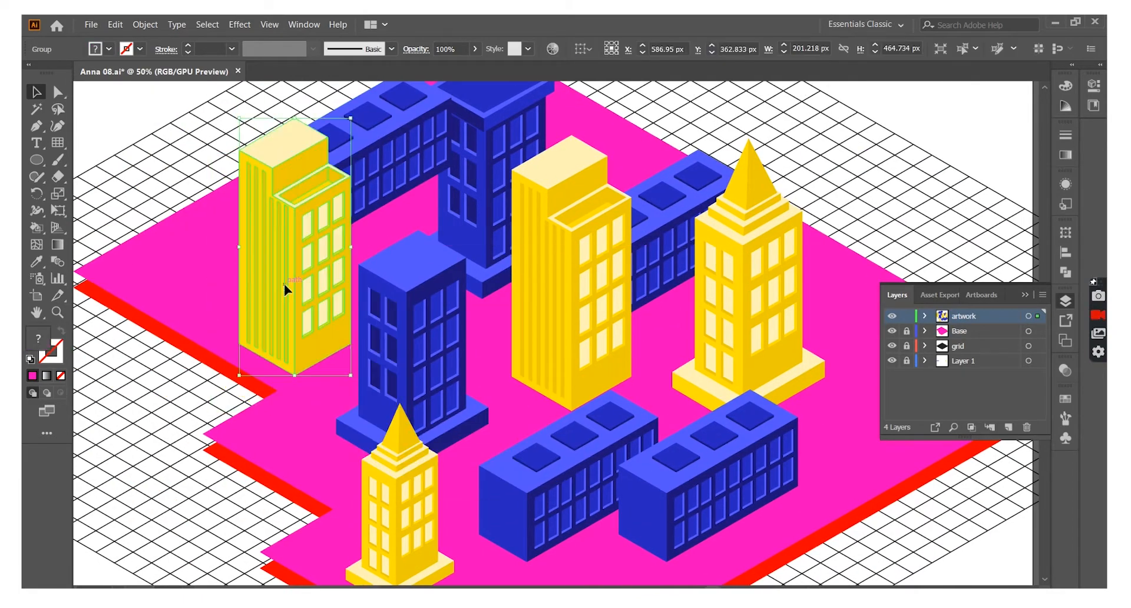
scroll(285, 285, "up", 2)
right_click(479, 202)
left_click(568, 341)
left_click_drag(568, 341, 416, 498)
right_click(416, 498)
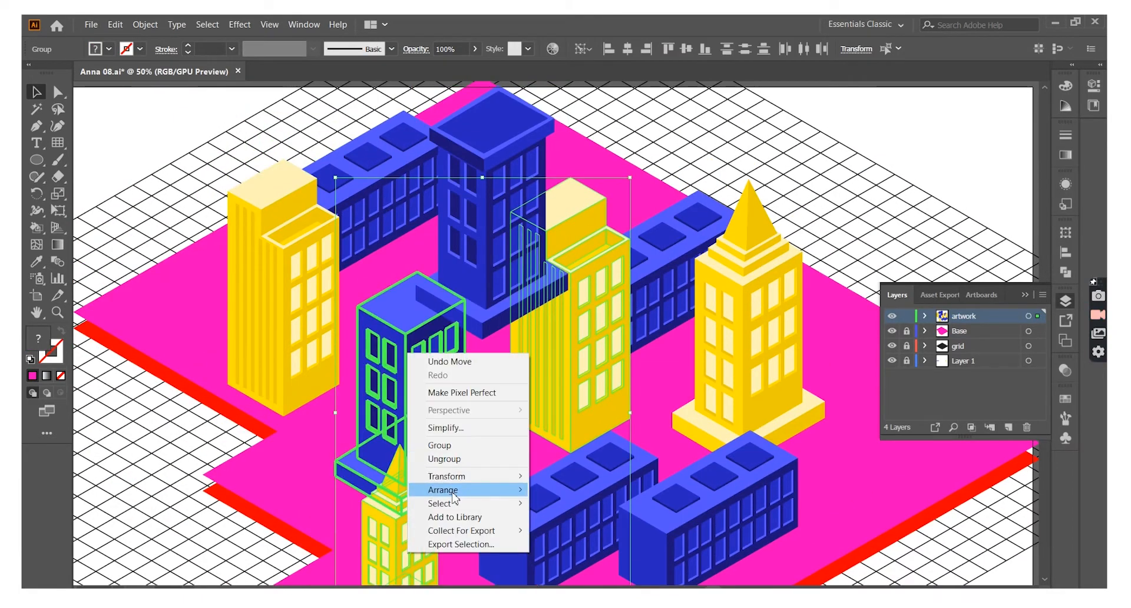
left_click(574, 523)
left_click(858, 184)
- Move the rear long blue building further left so that it sits behind the left yellow tower
key("ctrl+minus")
left_click_drag(343, 228, 368, 213)
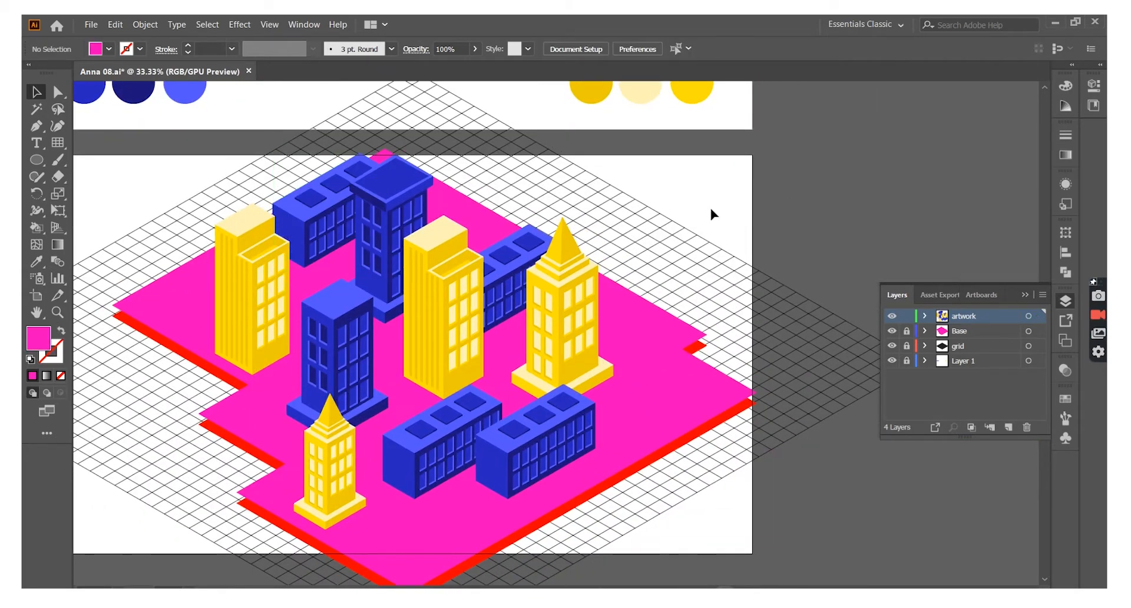
left_click_drag(216, 295, 232, 277)
- Copy the small spired yellow tower to the platform's back corner and send it behind the blue flat-roofed tower
left_click_drag(327, 453, 345, 182)
right_click(318, 194)
mouse_move(391, 401)
left_click(471, 457)
scroll(356, 188, "up", 1)
scroll(824, 242, "down", 2)
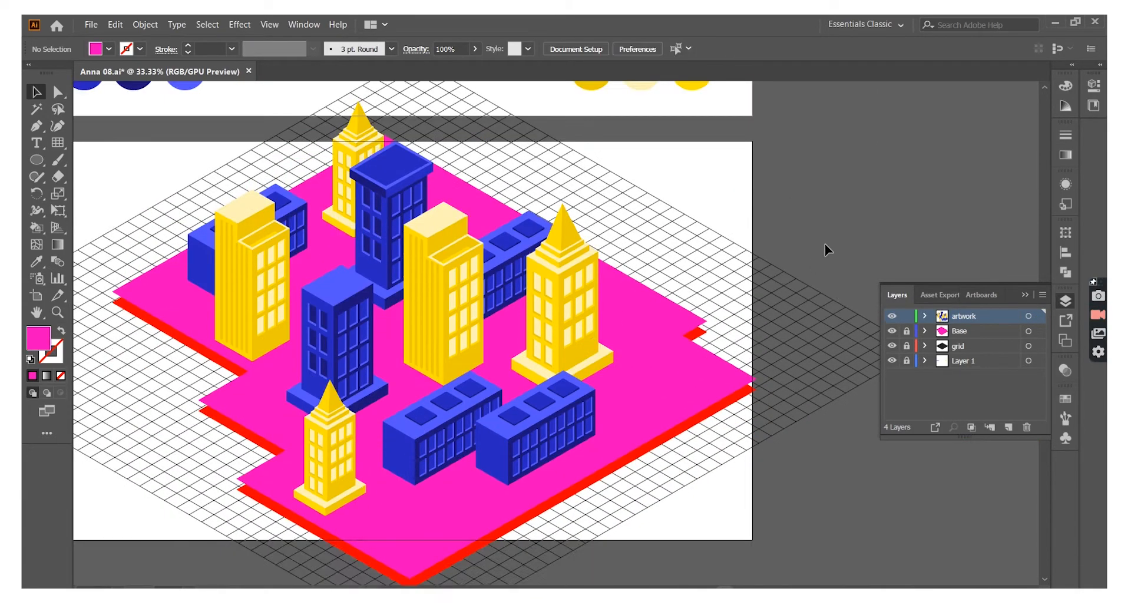
- Draw red pieces with the Pen tool to close the gaps under the top surface at the platform's two right-hand corners
scroll(695, 370, "up", 2)
left_click(36, 126)
left_click(613, 317)
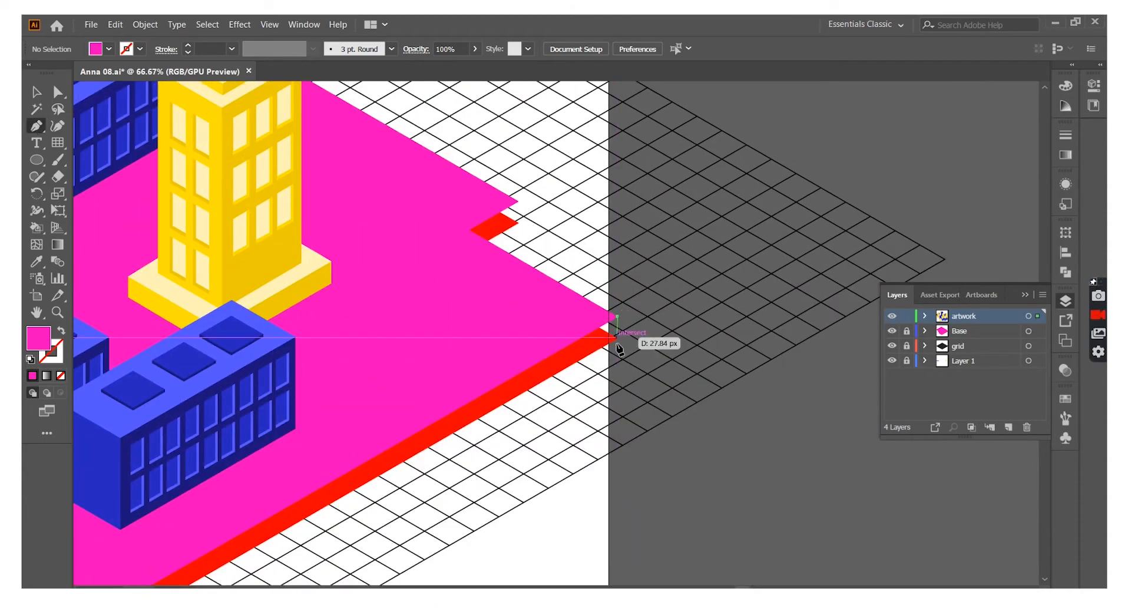
left_click(616, 337)
key("v")
key("ctrl+shift+a")
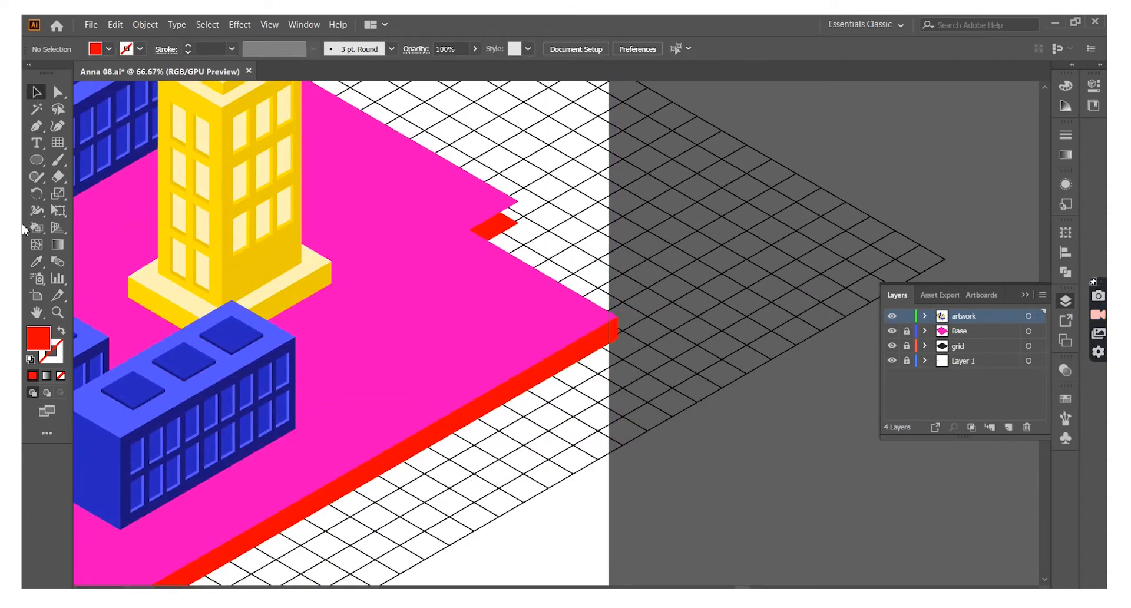
left_click(492, 216)
left_click(517, 202)
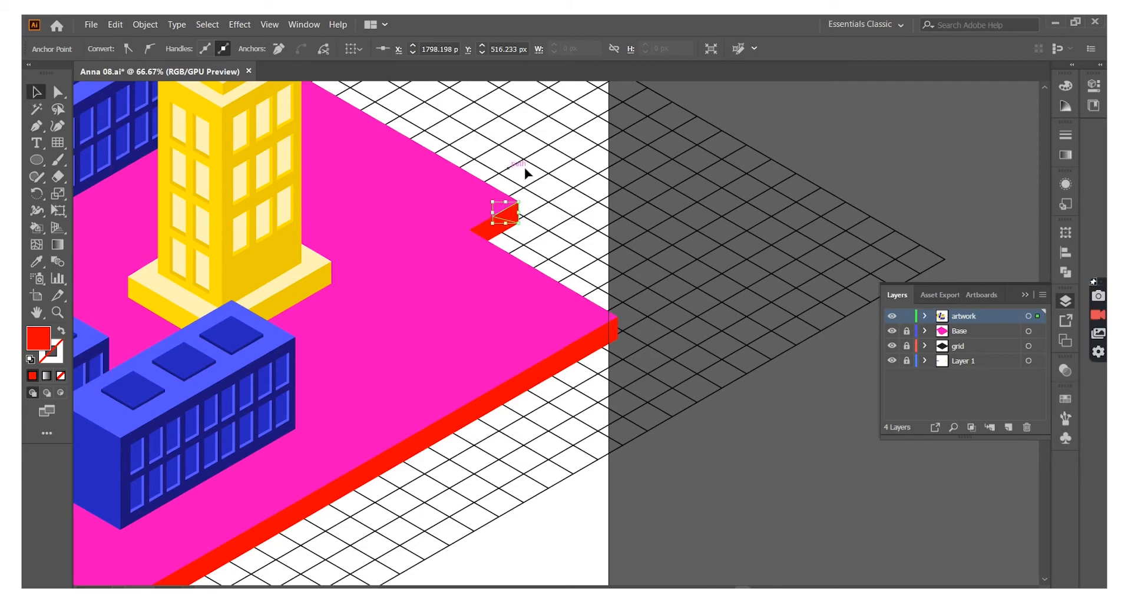
- Transfer the red corner pieces from the artwork layer to the Base layer, with the artwork layer locked
key("ctrl+minus")
key("ctrl+minus")
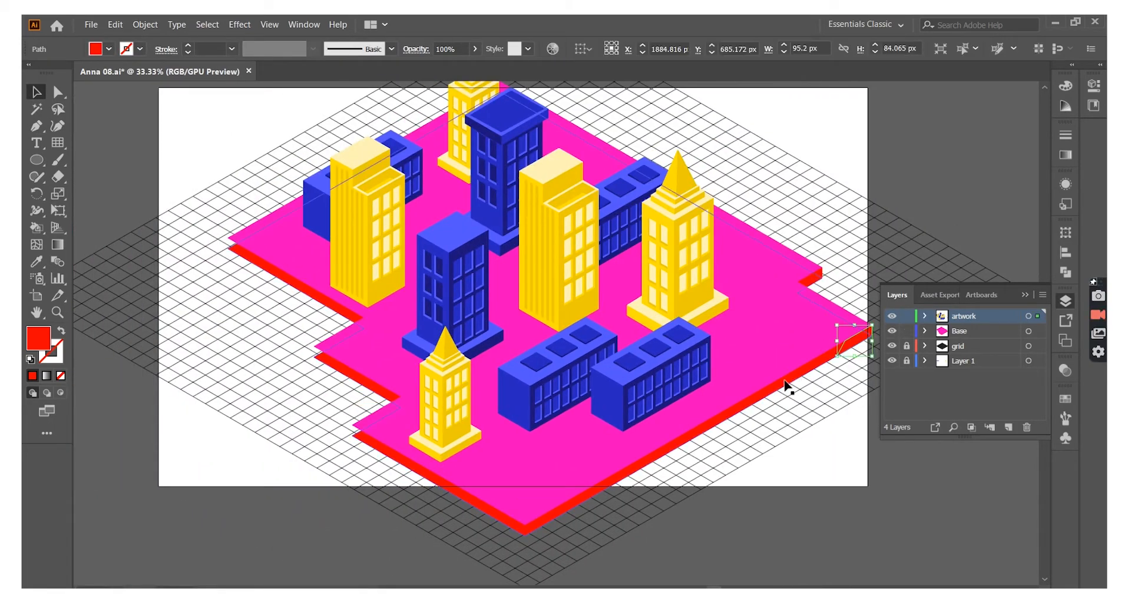
left_click(784, 383, "shift")
left_click(809, 277, "shift")
left_click(783, 275, "shift")
right_click(767, 331)
left_click(813, 411)
left_click(966, 216)
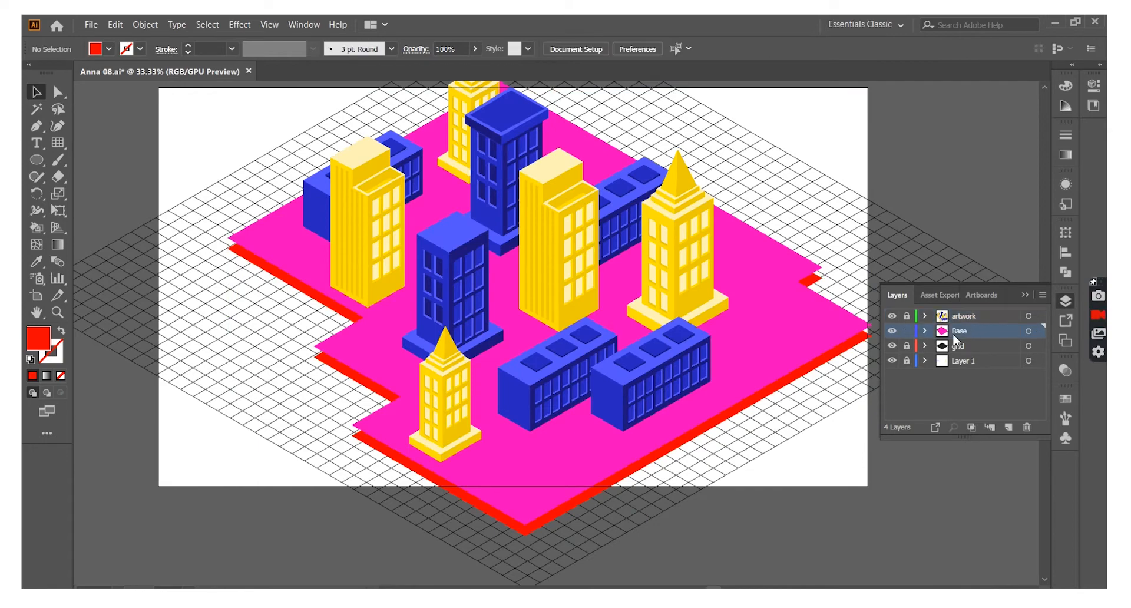
key("ctrl+a")
- Draw red Pen tool pieces closing the side gaps at the platform's far left corner and its middle left step
scroll(227, 348, "up", 2)
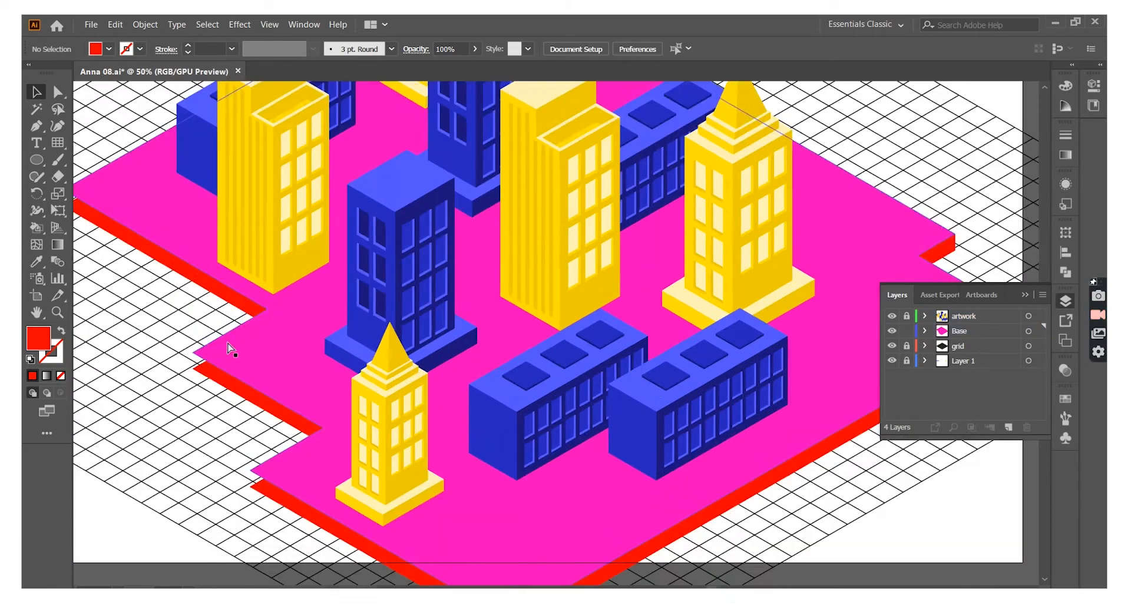
key("p")
left_click_drag(281, 192, 306, 207)
left_click(305, 204)
left_click(281, 190)
scroll(406, 312, "down", 2)
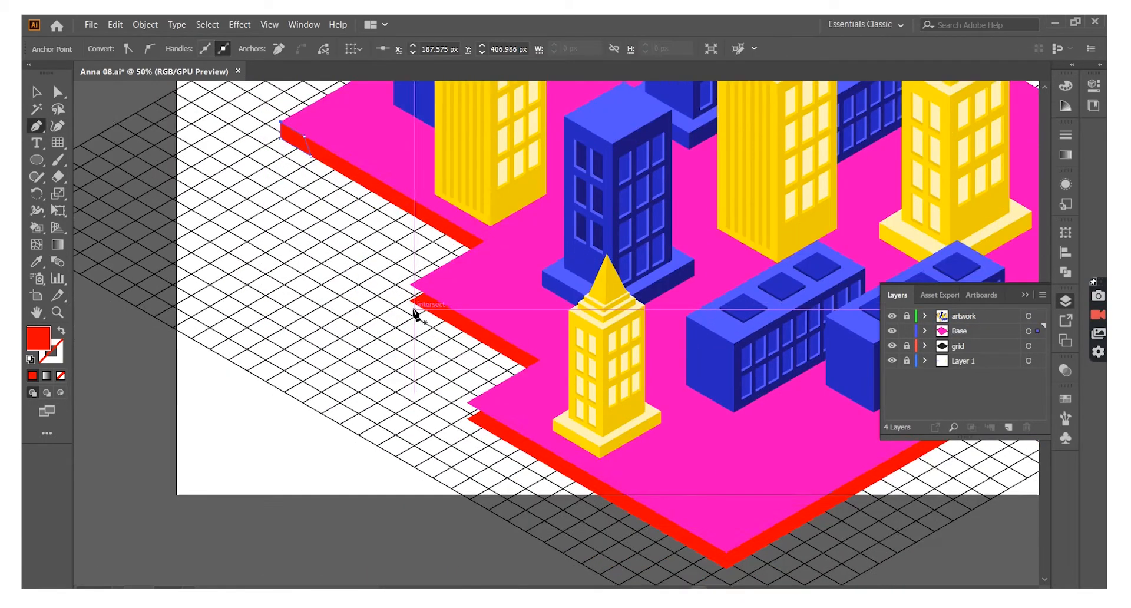
left_click(411, 286)
left_click(410, 301)
left_click(446, 321)
left_click(410, 287)
- Draw a red Pen tool piece closing the side gap at the platform's lowest left step
scroll(410, 288, "down", 2)
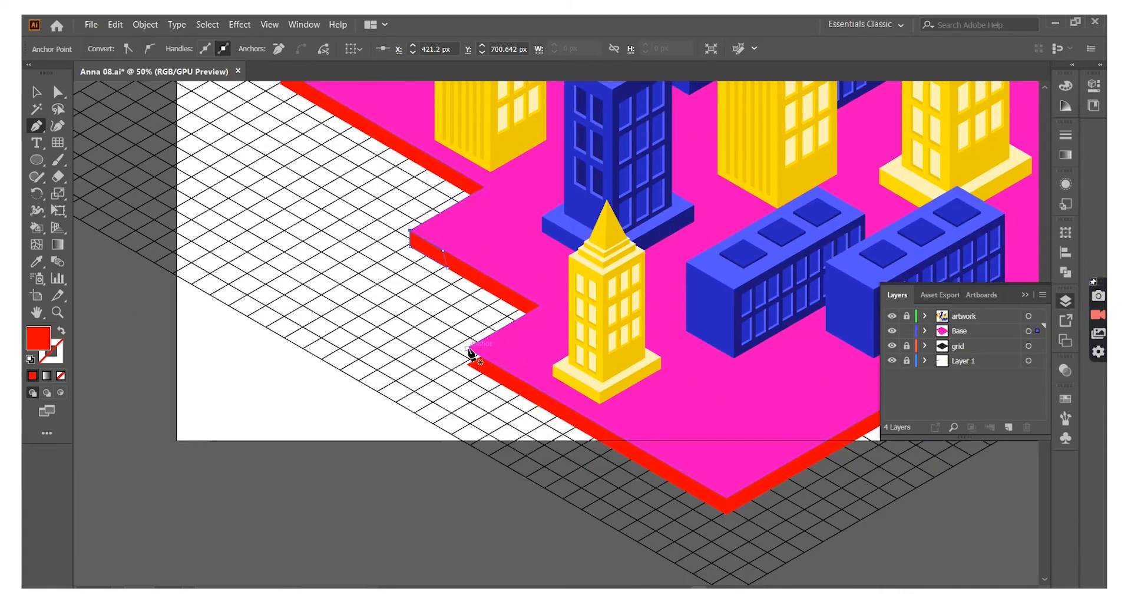
left_click(467, 348)
left_click(467, 363)
left_click(468, 351)
key("v")
scroll(302, 439, "down", 2)
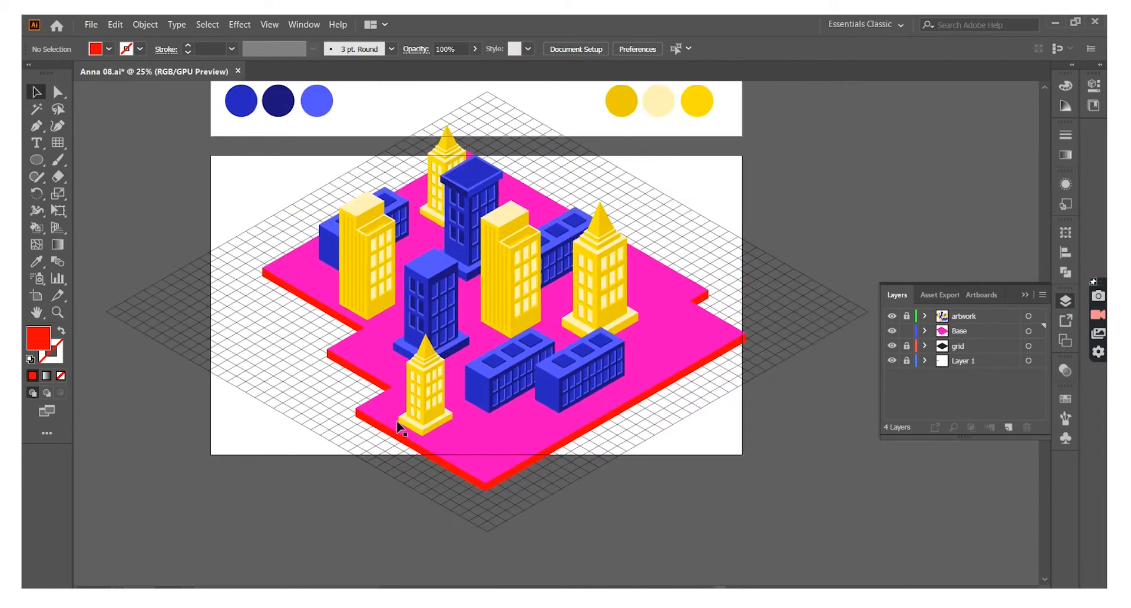
- Change the fill of the platform's top surface from magenta to dark purple
left_click(396, 429)
double_click(38, 338)
key("Return")
left_click(849, 218)
key("ctrl+plus")
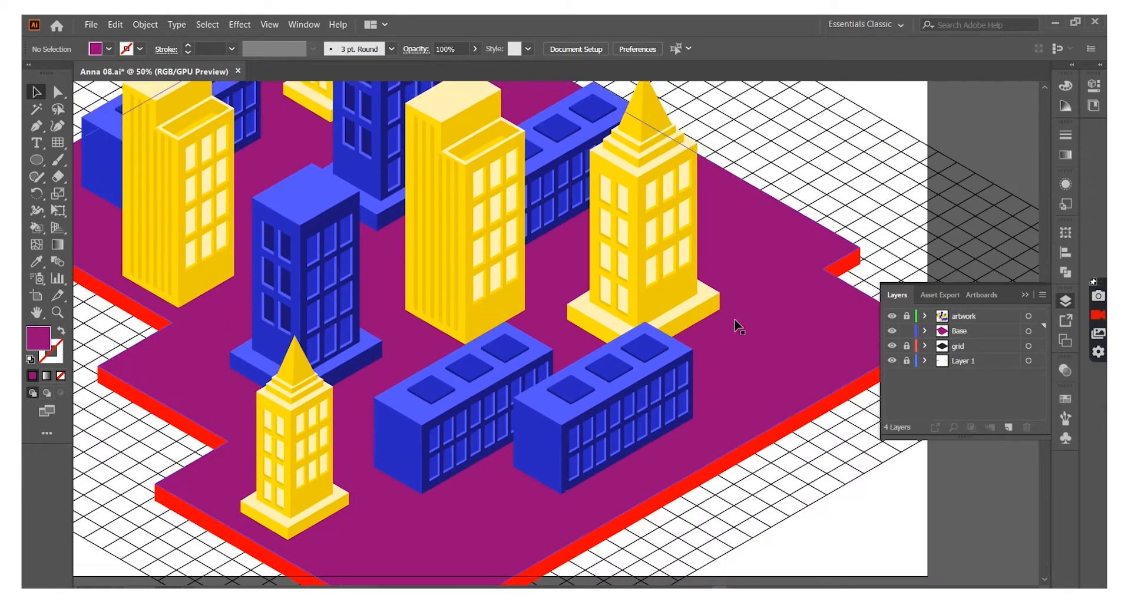
scroll(734, 324, "down", 2)
left_click(36, 126)
key("ctrl+minus")
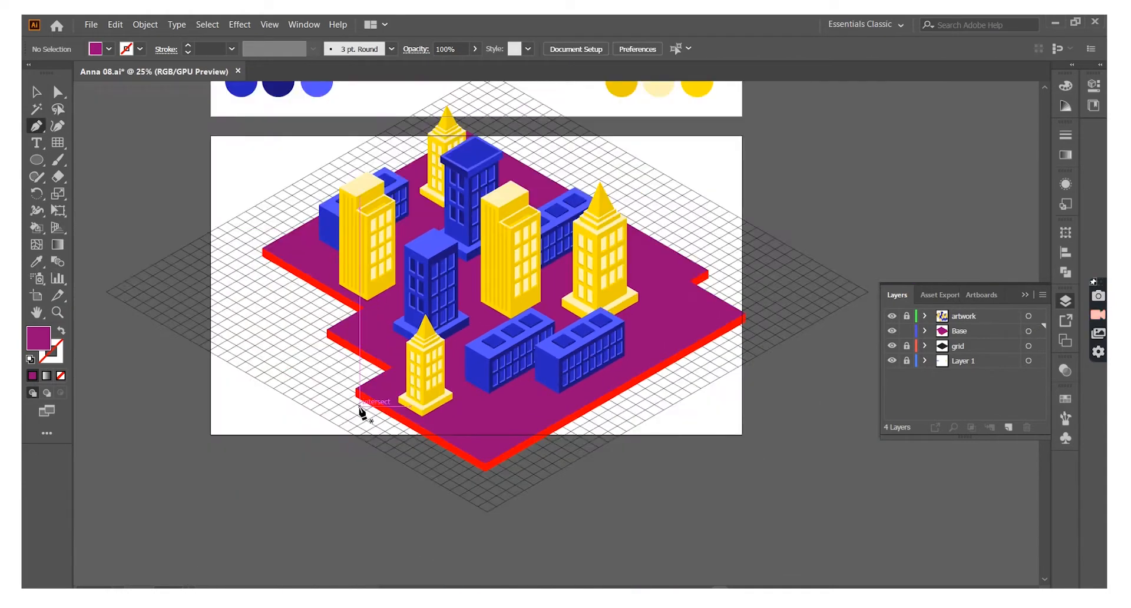
- Add a layer named background below Base and draw a black rectangle on it, about 2023 by 1115 px, covering the artboard
key("m")
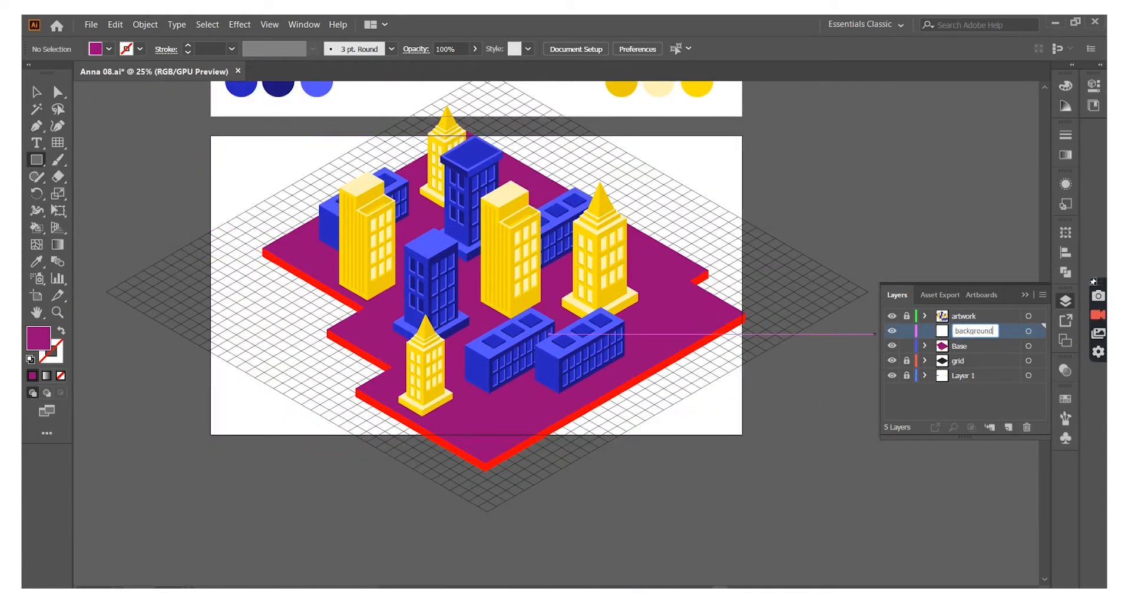
left_click_drag(959, 361, 960, 354)
left_click_drag(199, 133, 760, 441)
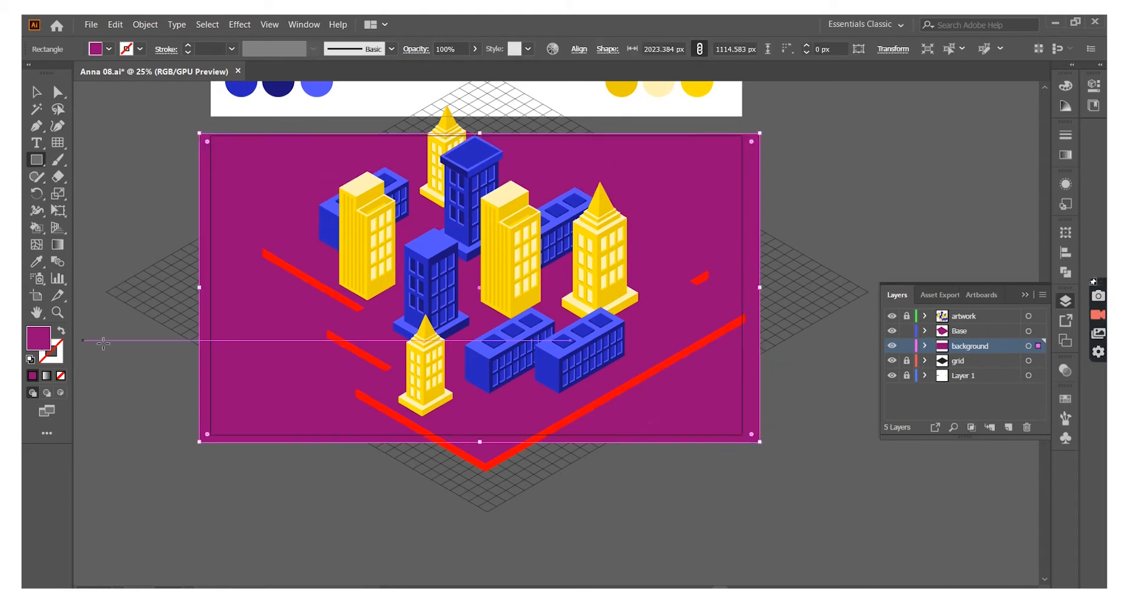
double_click(38, 338)
key("Return")
left_click(129, 164, "ctrl")
- Reduce the opacity of the background rectangle and the platform shapes, setting the red base shape to 35%
key("ctrl+plus")
key("ctrl+plus")
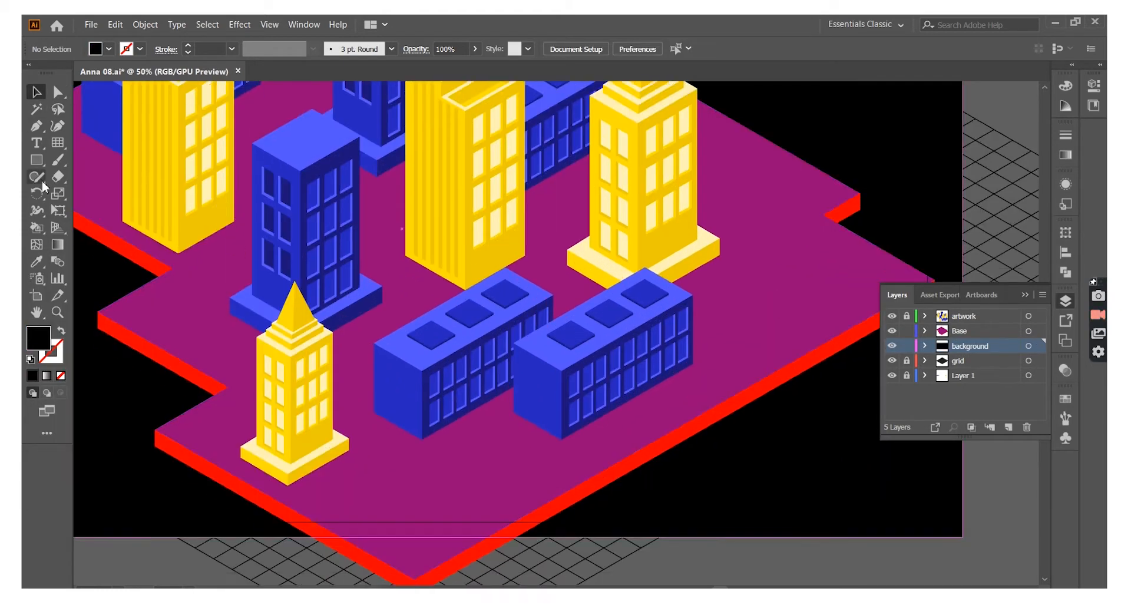
key("ctrl+minus")
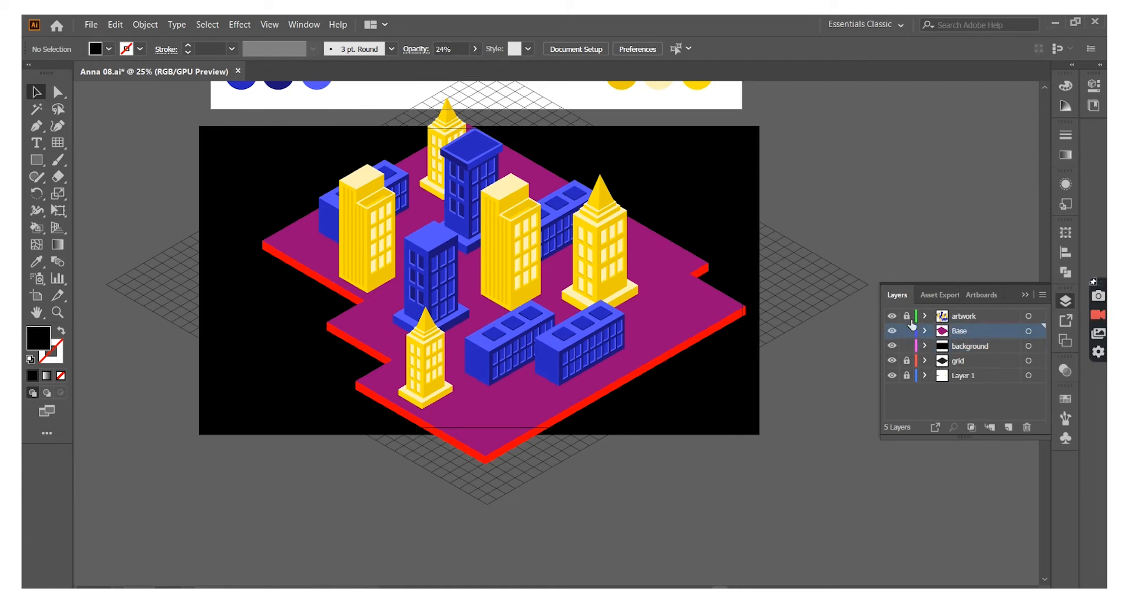
left_click(715, 202)
left_click(699, 173)
key("3")
key("6")
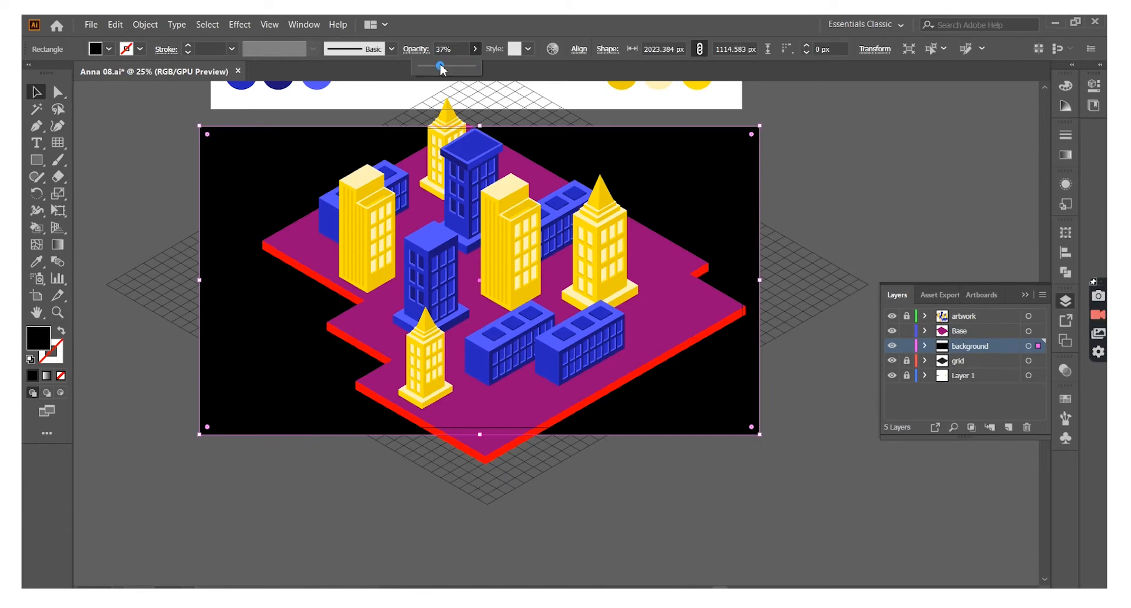
left_click(731, 323)
key("3")
key("6")
key("Return")
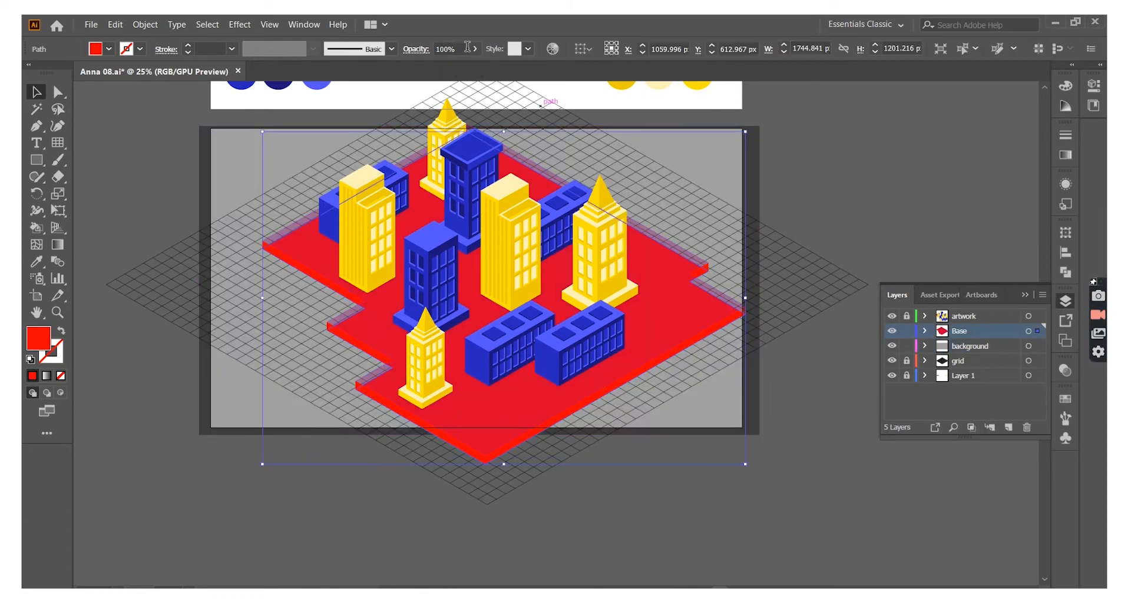
left_click(934, 159)
- Add a layer named routes above the Base layer for drawing the roads with the Pen tool
key("ctrl+plus")
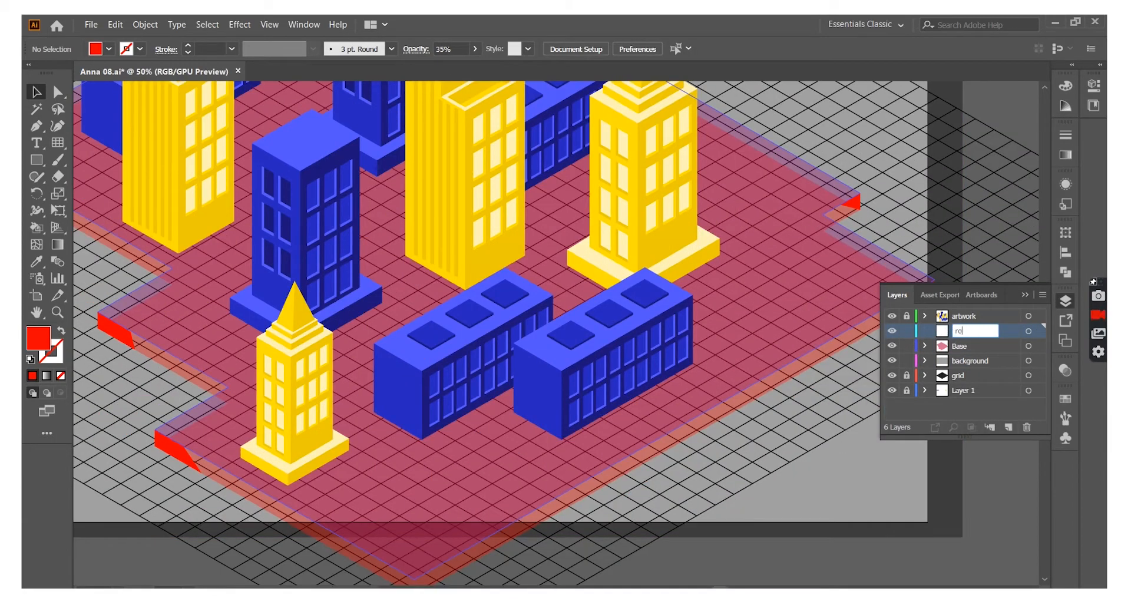
key("Return")
key("p")
scroll(391, 489, "down", 3)
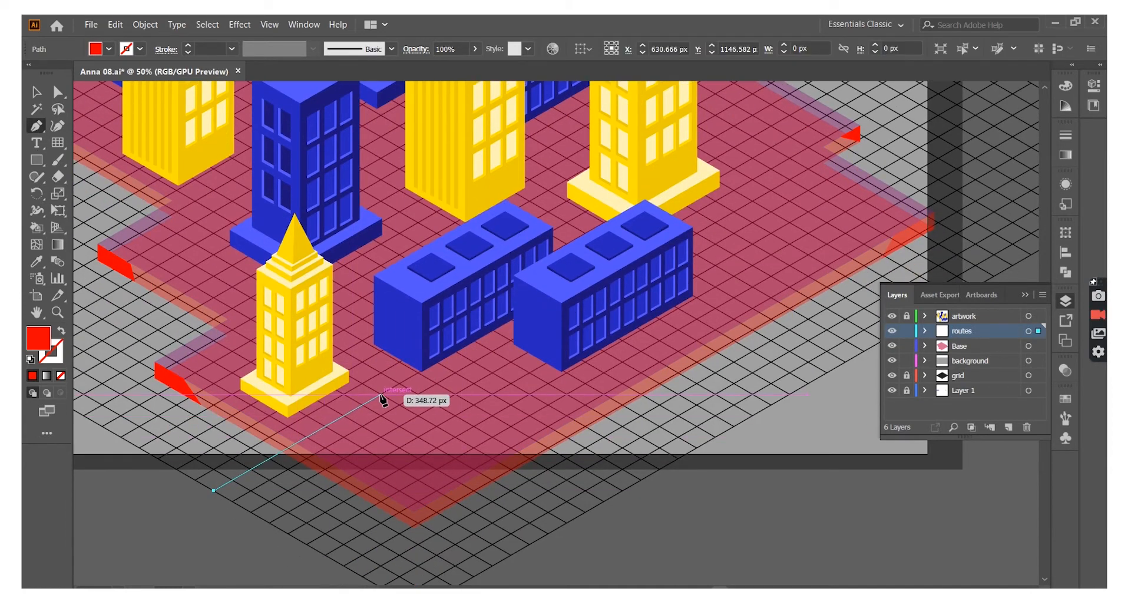
- Start a route outline along the grid from the platform's front edge, around the front blue building, to behind the large spired tower
left_click(324, 511)
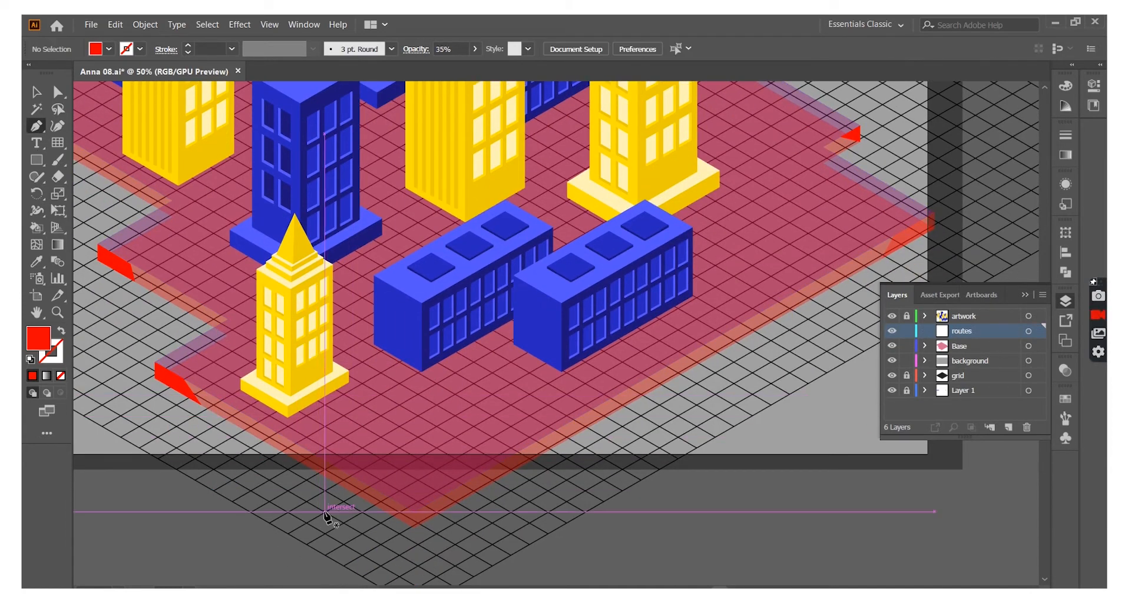
left_click(715, 288)
left_click(529, 179)
scroll(543, 200, "up", 2)
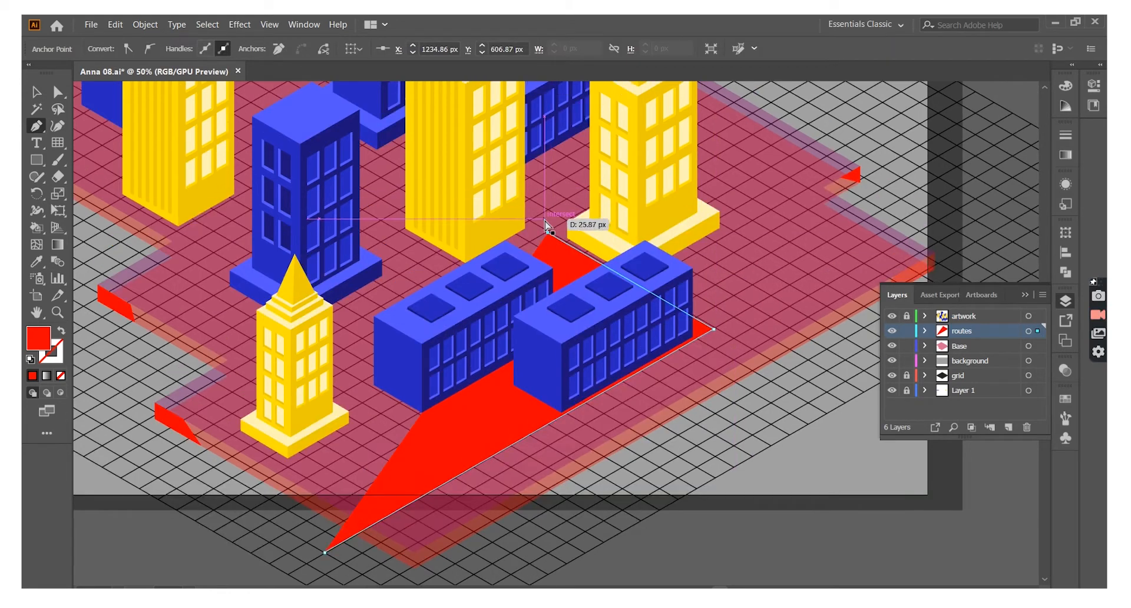
scroll(606, 183, "up", 3)
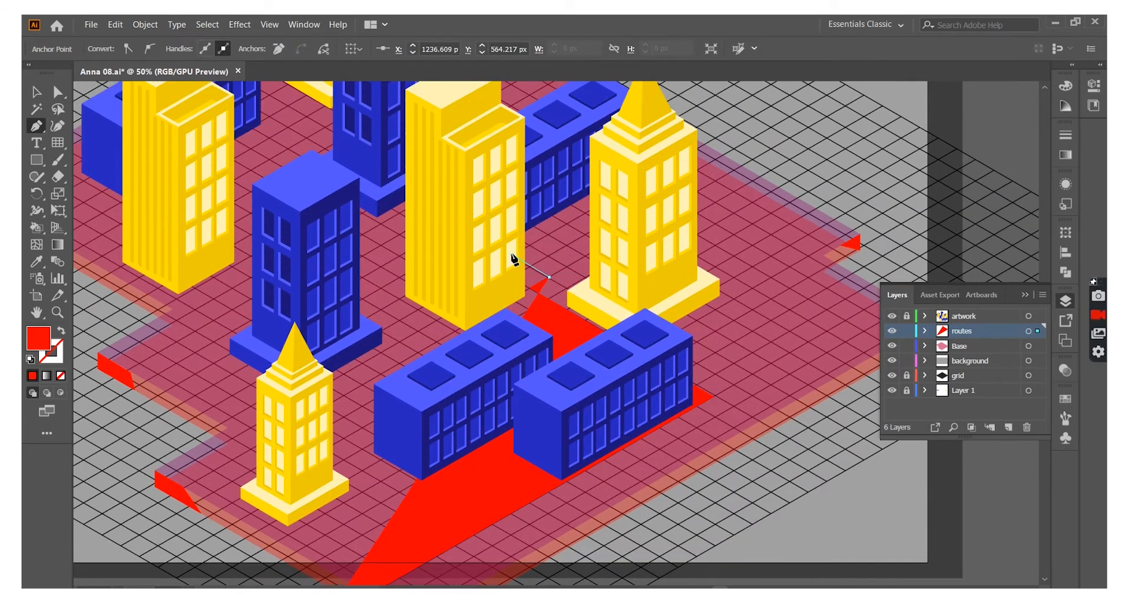
left_click(643, 182)
left_click(692, 208)
- Continue the route outline to the platform's right corner and back along its front right edge, keeping the red fill
left_click(61, 331)
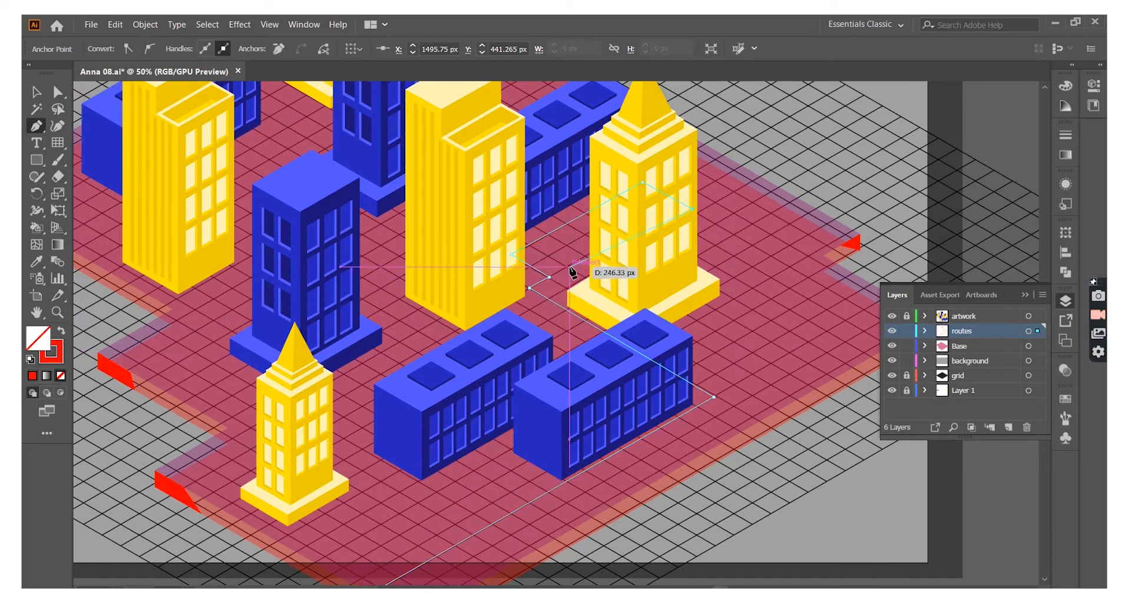
key("shift+x")
scroll(881, 318, "right", 4)
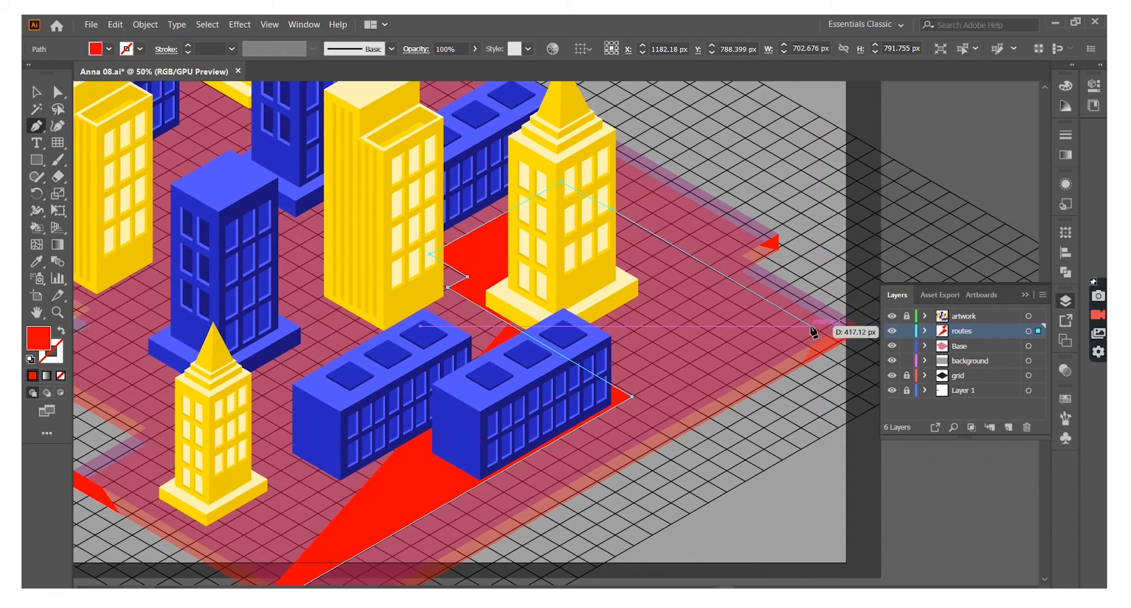
left_click(811, 327)
scroll(811, 327, "down", 3)
left_click(243, 537)
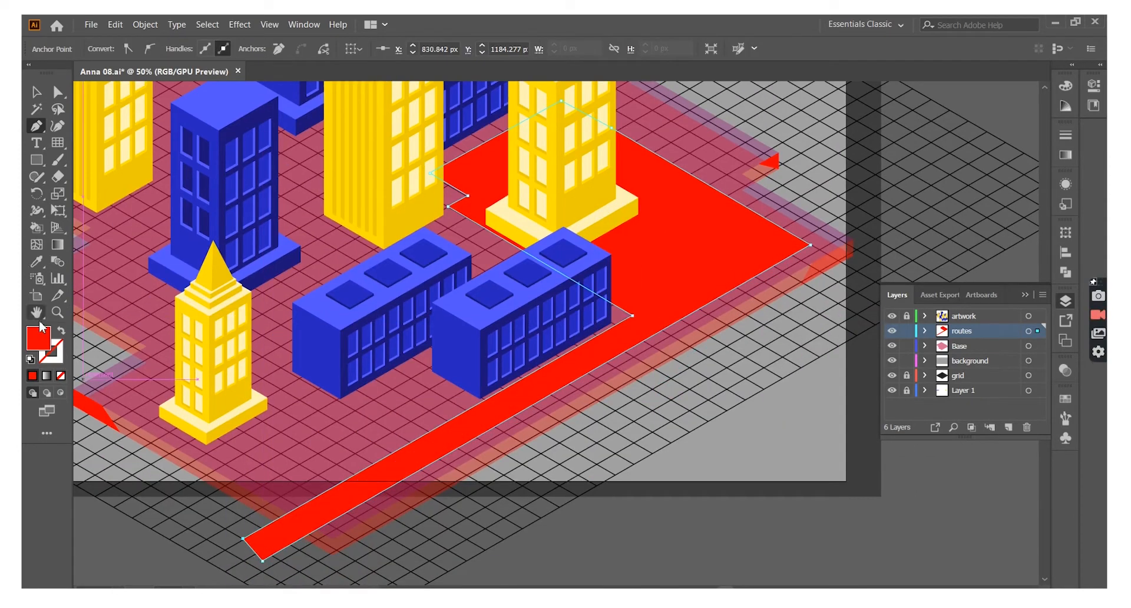
- Change the route shape's fill to white and deselect it
double_click(39, 331)
left_click(379, 307)
key("v")
key("ctrl+shift+a")
- Start a second white route outline from the front right road, behind the small spired tower, to the rear of the long blue building
key("ctrl+minus")
key("ctrl+plus")
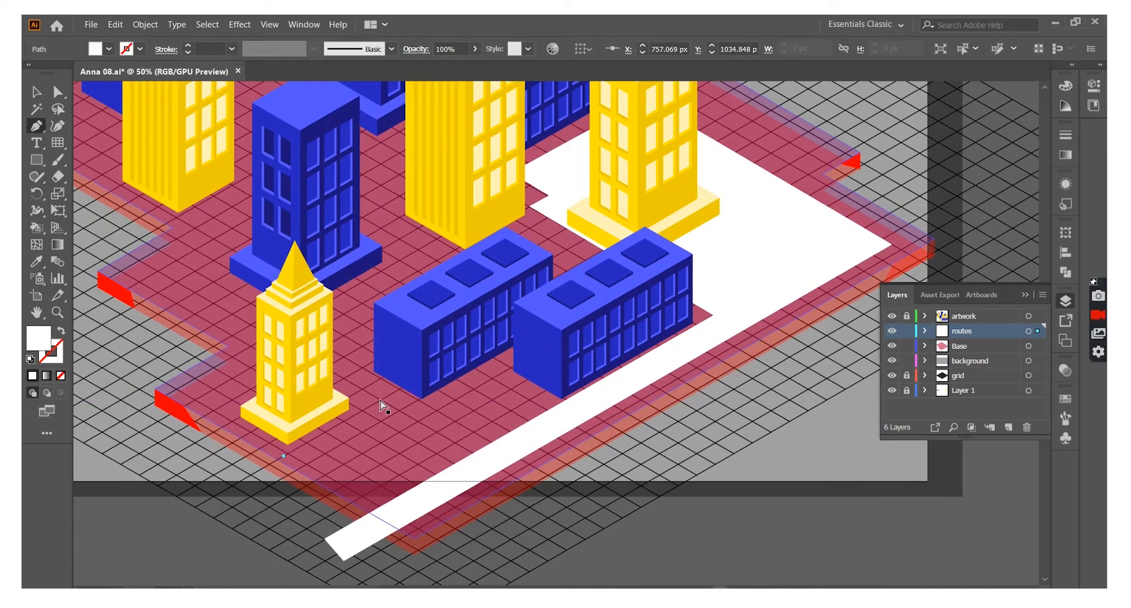
left_click(462, 459)
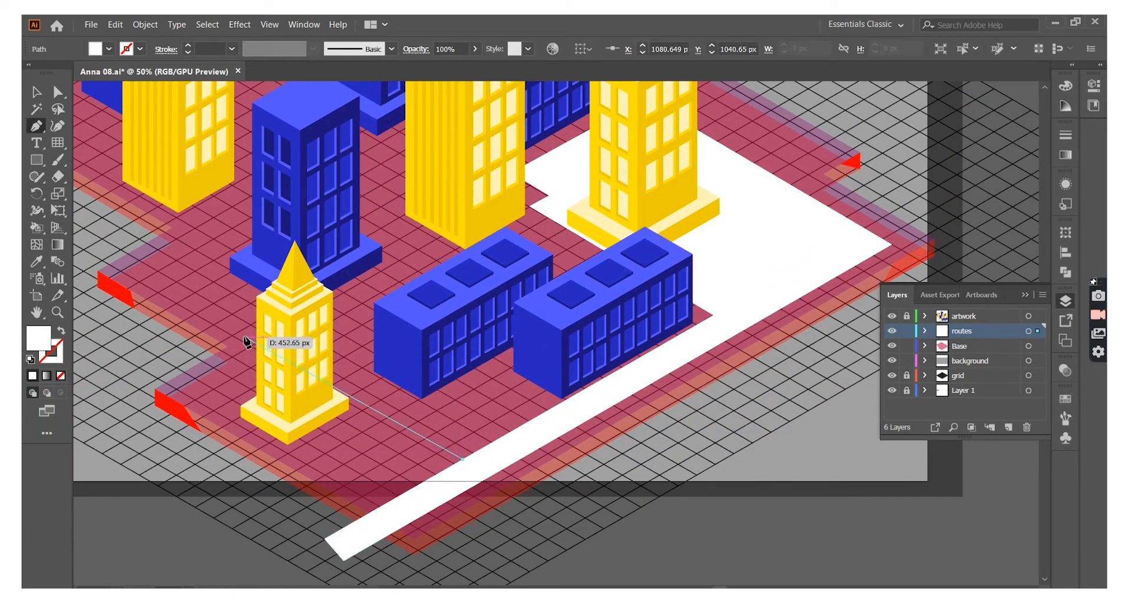
left_click(237, 331)
left_click(418, 250)
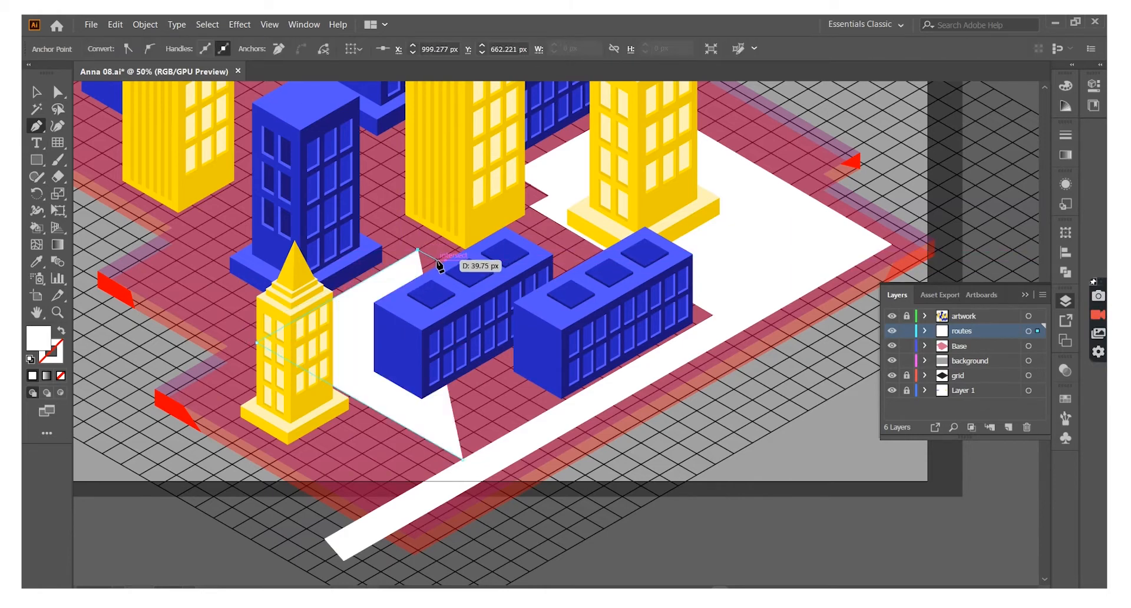
left_click(411, 253)
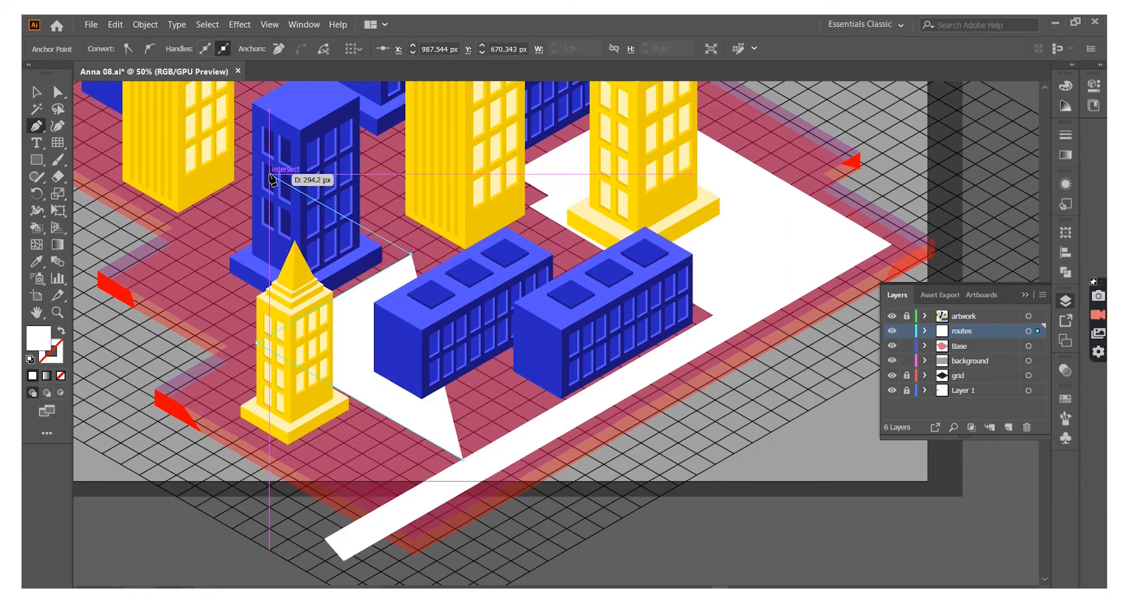
- Continue the route outline behind the left yellow tower and up beside the rear blue block, swapping its fill and stroke
scroll(227, 285, "up", 6)
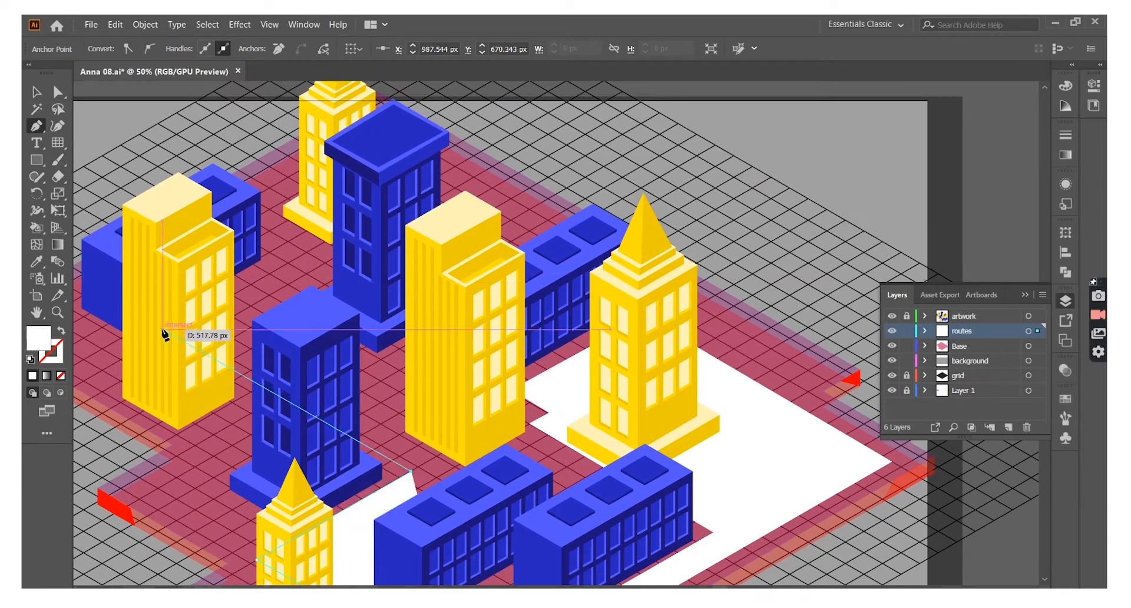
left_click(168, 329)
left_click(288, 265)
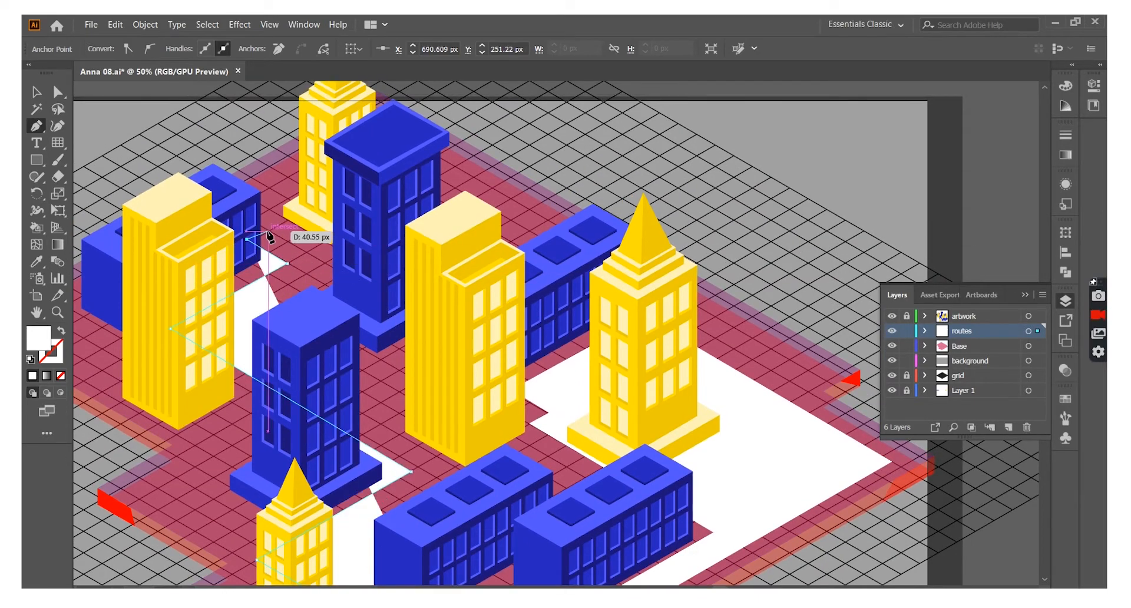
left_click(326, 266)
left_click(62, 330)
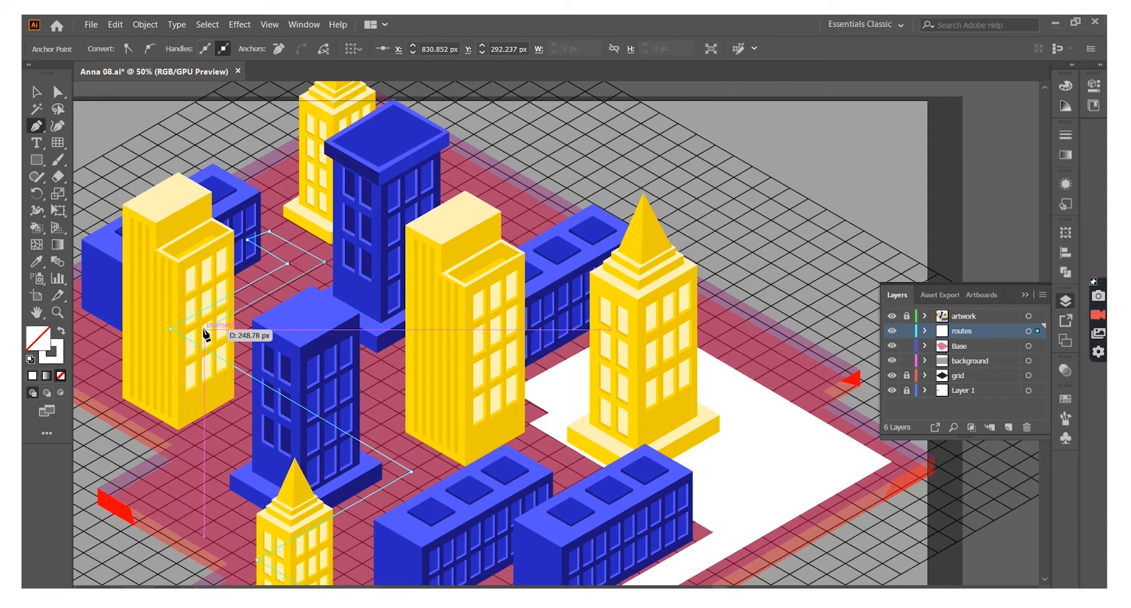
- Trace the return edge of the route back to the front right road and give it the first route's white fill
left_click(446, 471)
scroll(446, 465, "down", 3)
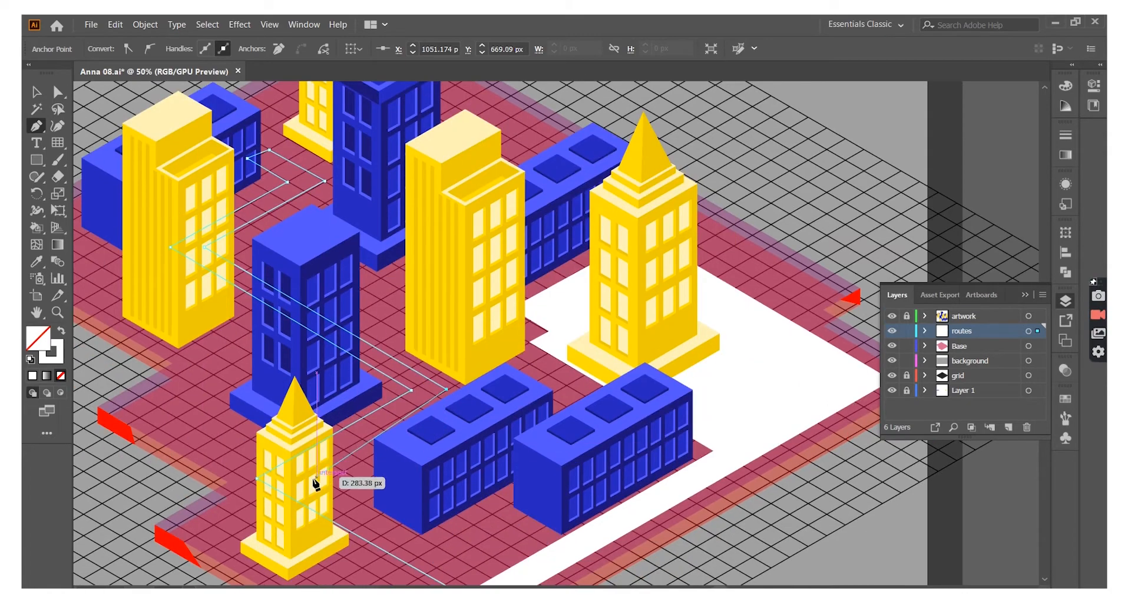
scroll(495, 527, "down", 2)
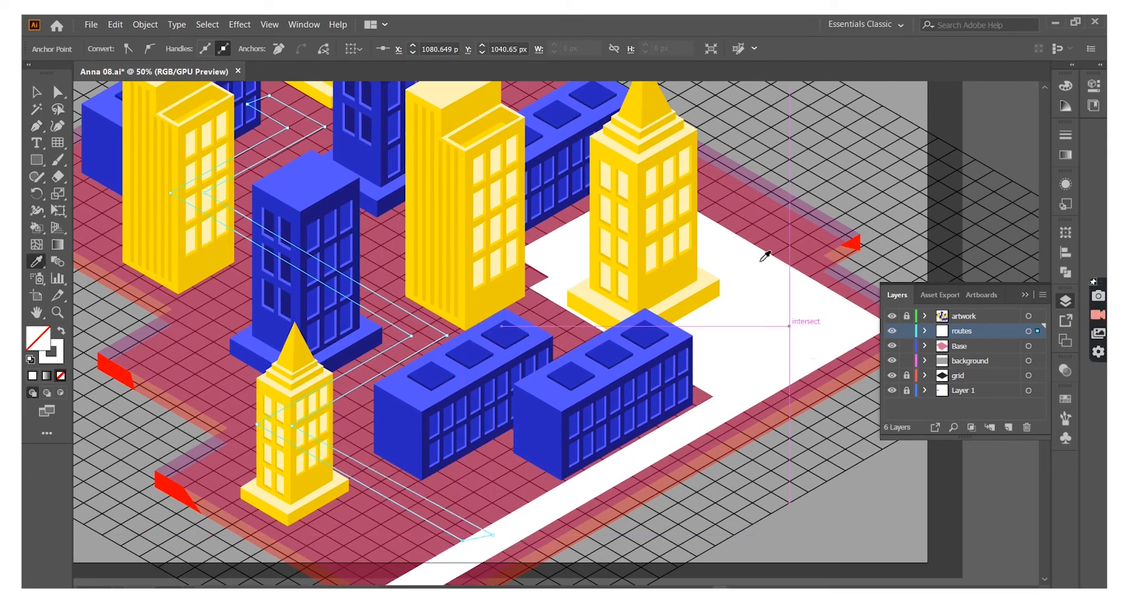
key("v")
key("ctrl+0")
key("ctrl+plus")
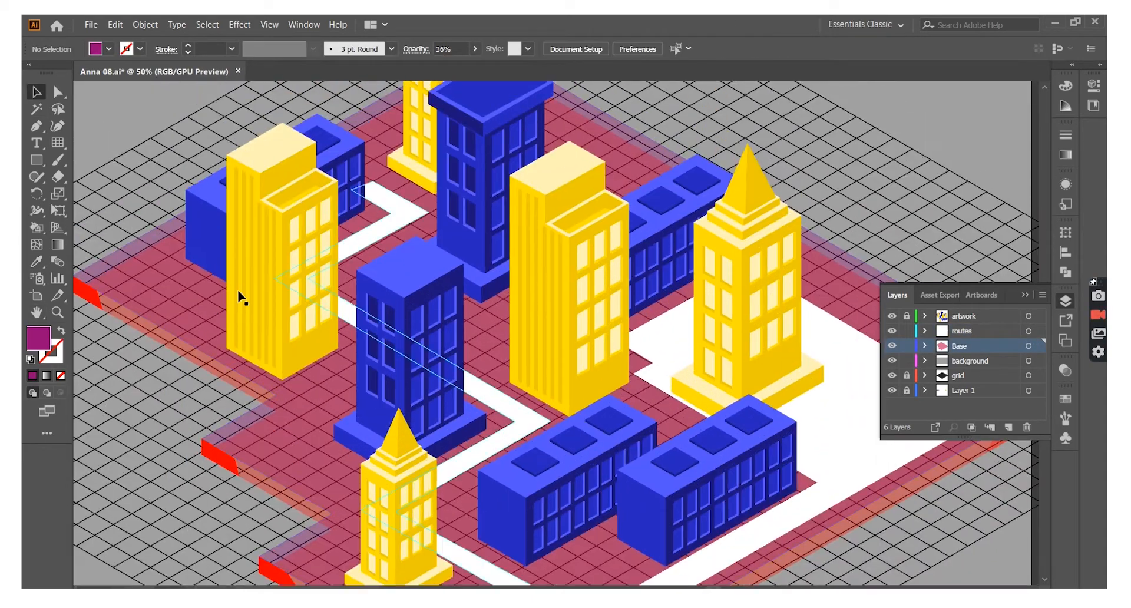
- Draw a short white connecting route between the middle blue building and the central yellow tower
left_click(551, 313)
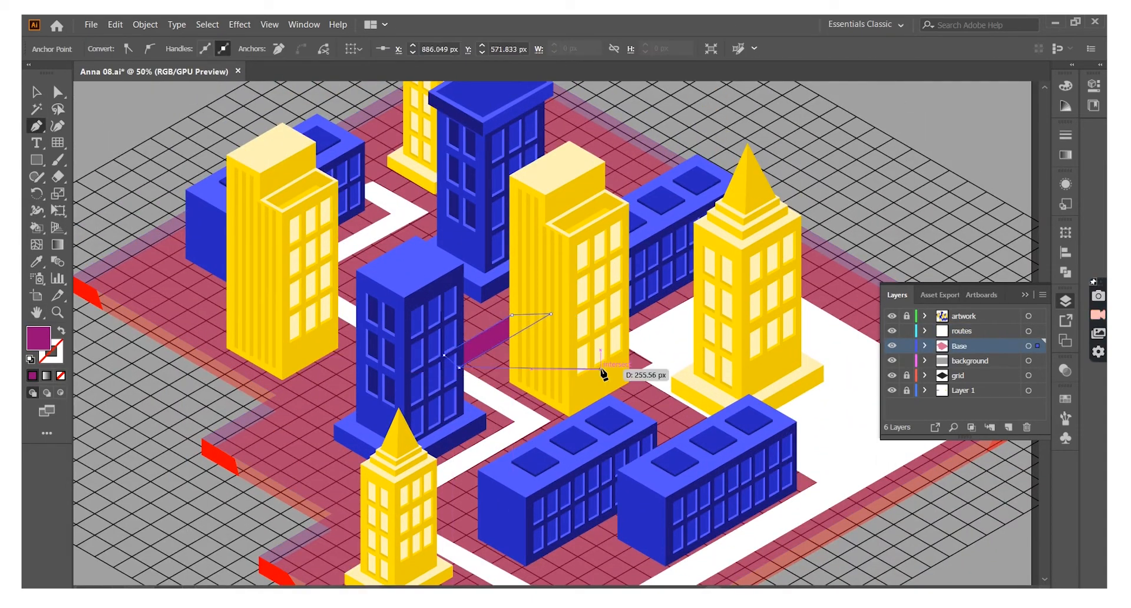
key("ctrl+z")
key("ctrl+z")
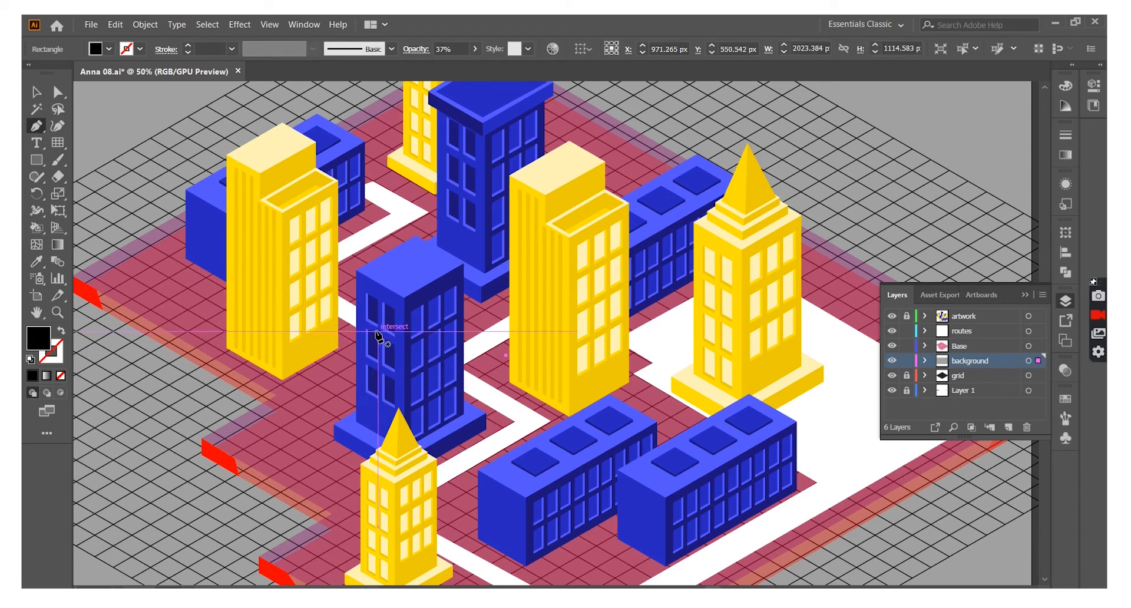
- Draw a zigzag route from the middle blue building past the left yellow tower to the small spired tower, filled white
left_click(281, 384)
left_click(316, 406)
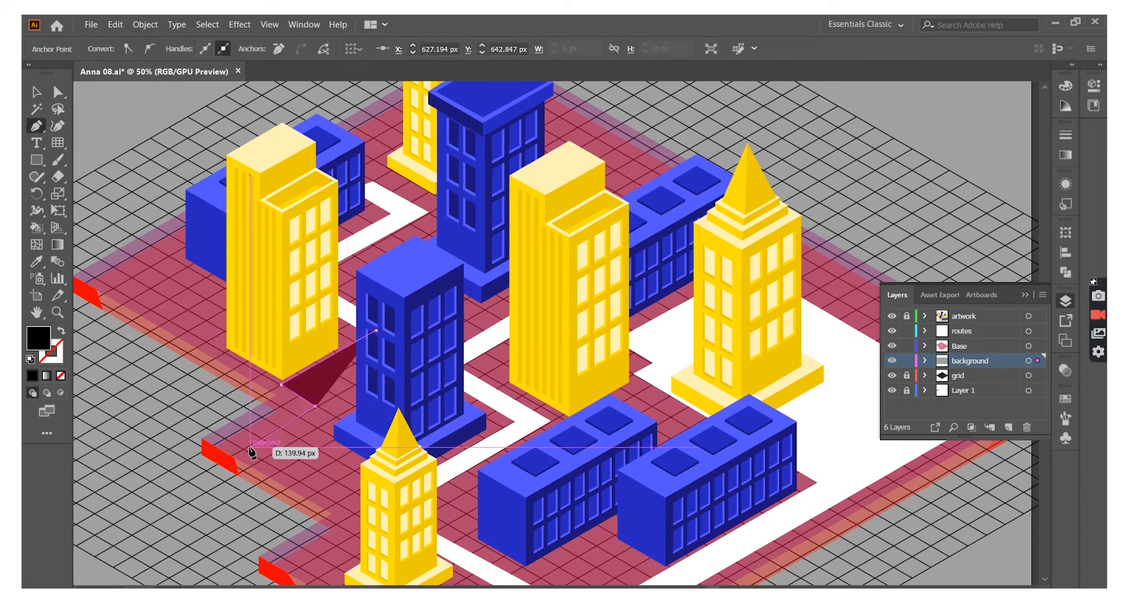
left_click(367, 512)
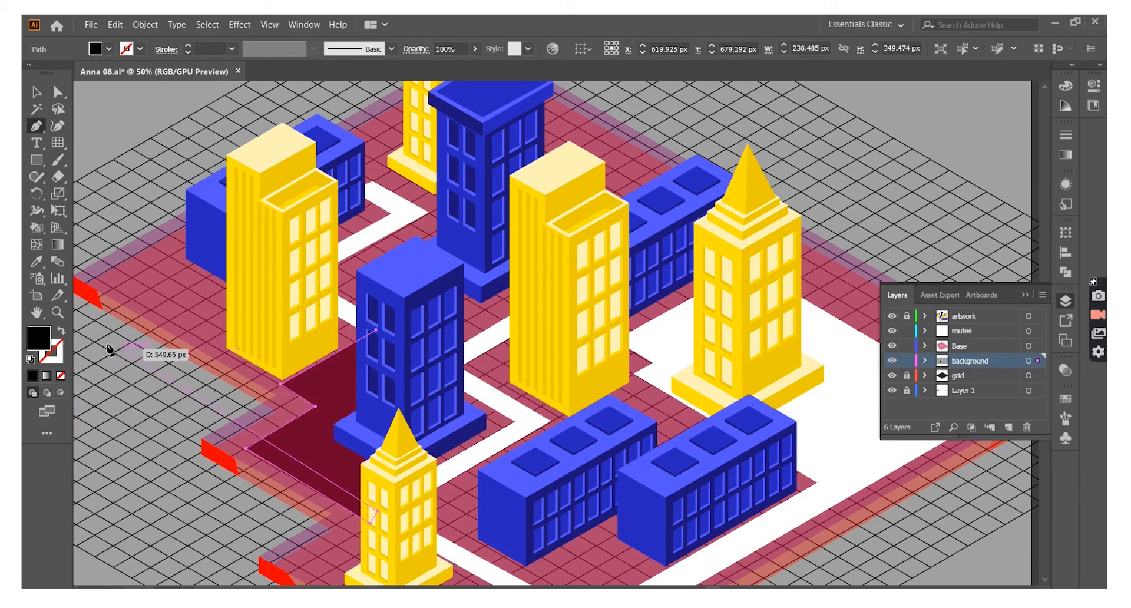
key("shift+x")
left_click(377, 508)
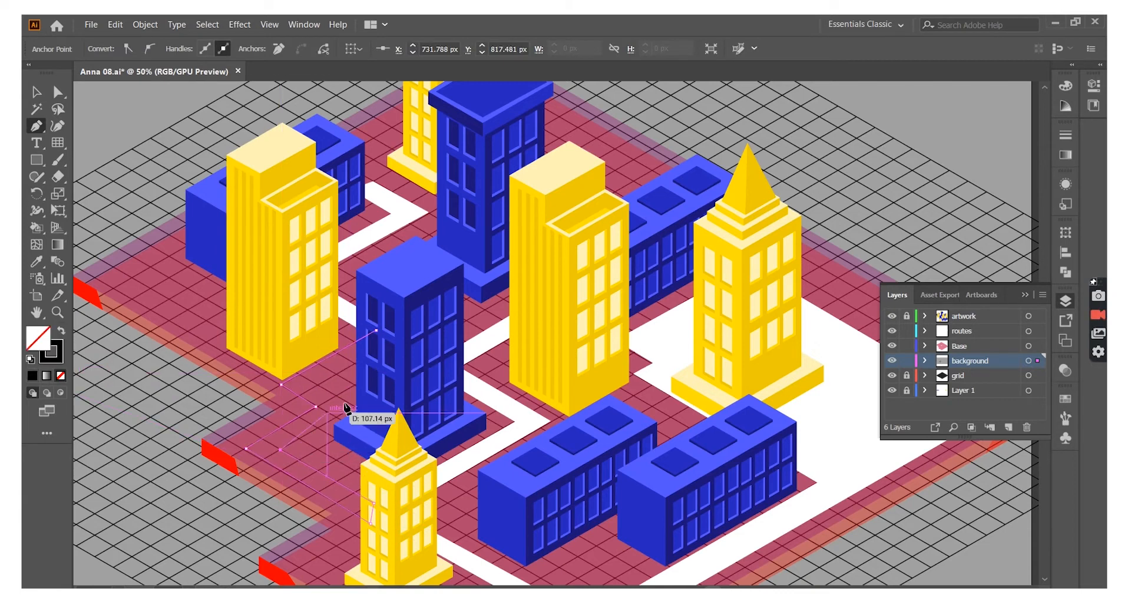
left_click(379, 359)
key("i")
left_click(171, 298)
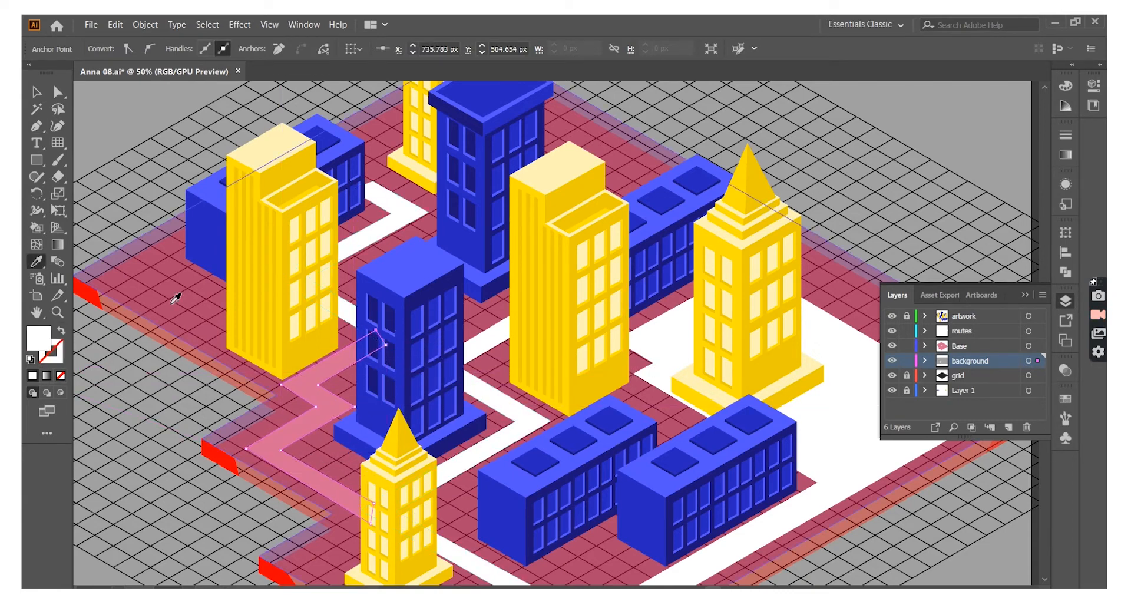
left_click(821, 392)
- Transfer the zigzag route to the routes layer and position it beside the middle blue building
key("v")
left_click(313, 404)
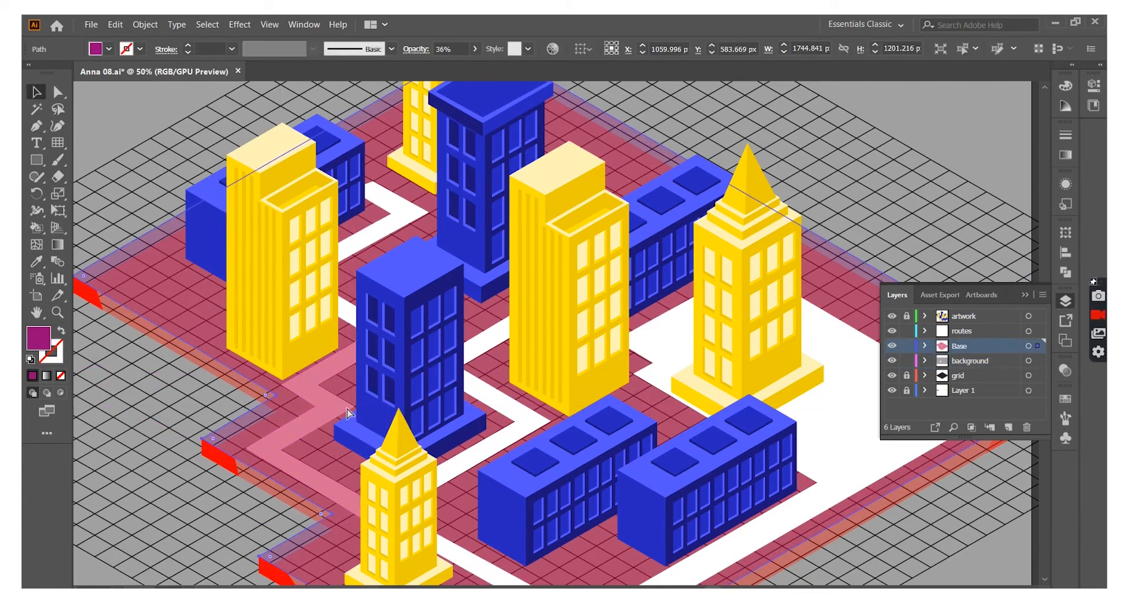
left_click(958, 331, "alt")
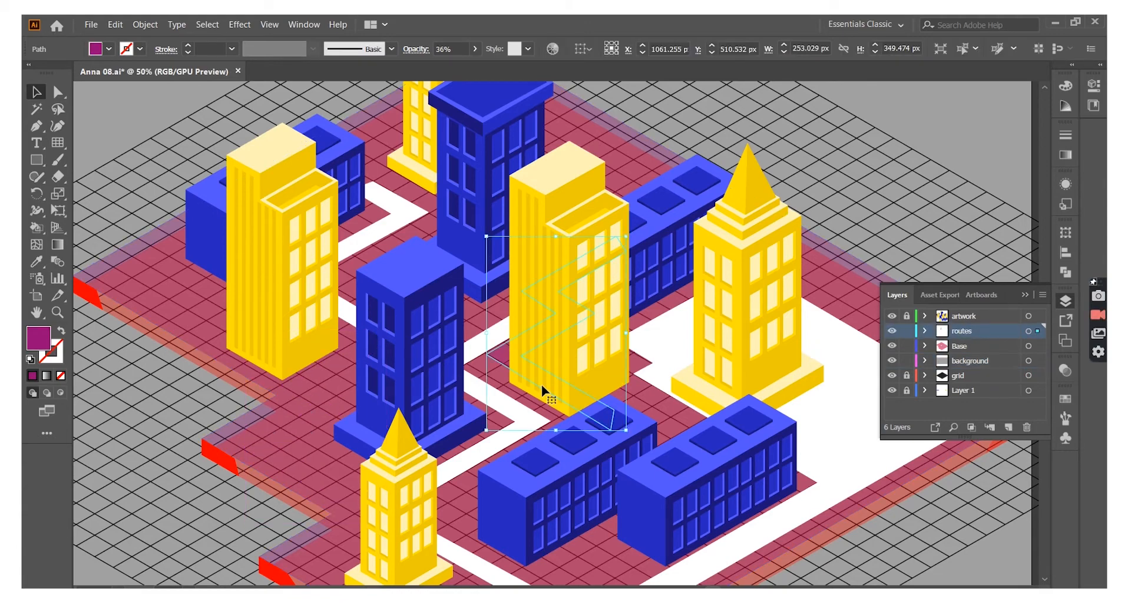
left_click_drag(312, 468, 316, 467)
- Set the zigzag route's opacity to 100% and match its fill to the white routes
left_click(474, 49)
left_click(479, 65)
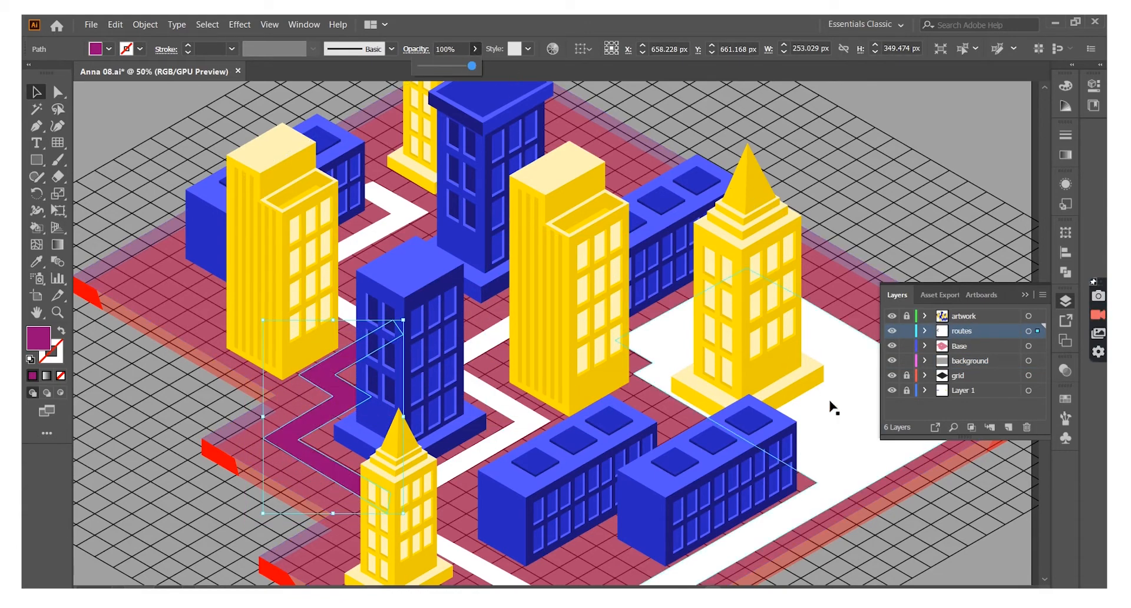
left_click(598, 400)
- Restore the platform and the black background rectangle to 100% opacity and deselect them
key("ctrl+minus")
key("ctrl+minus")
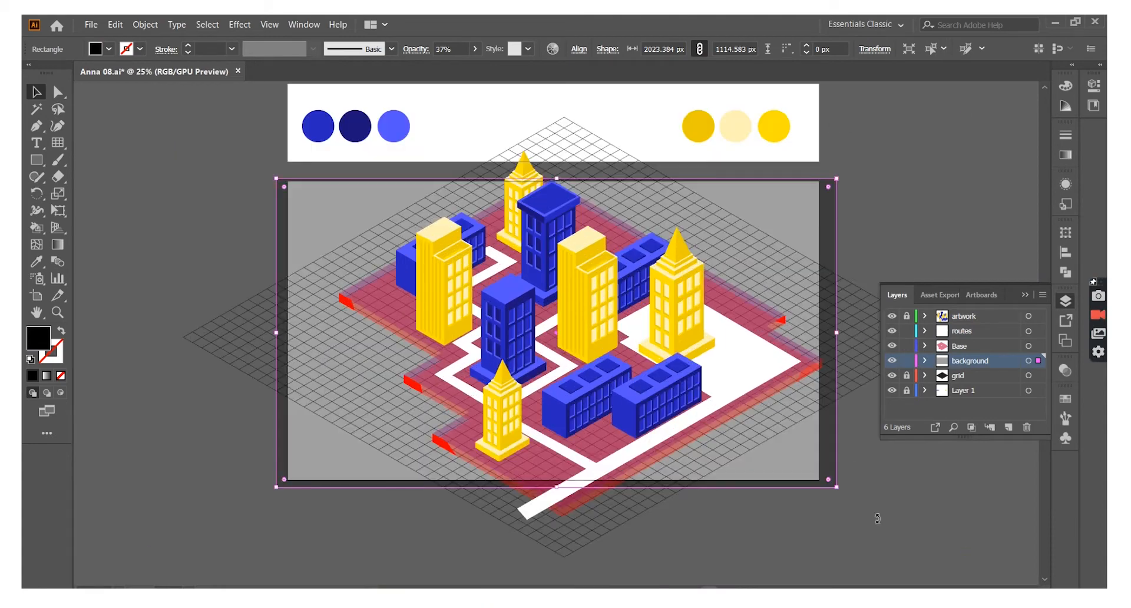
left_click(946, 151)
key("ctrl+plus")
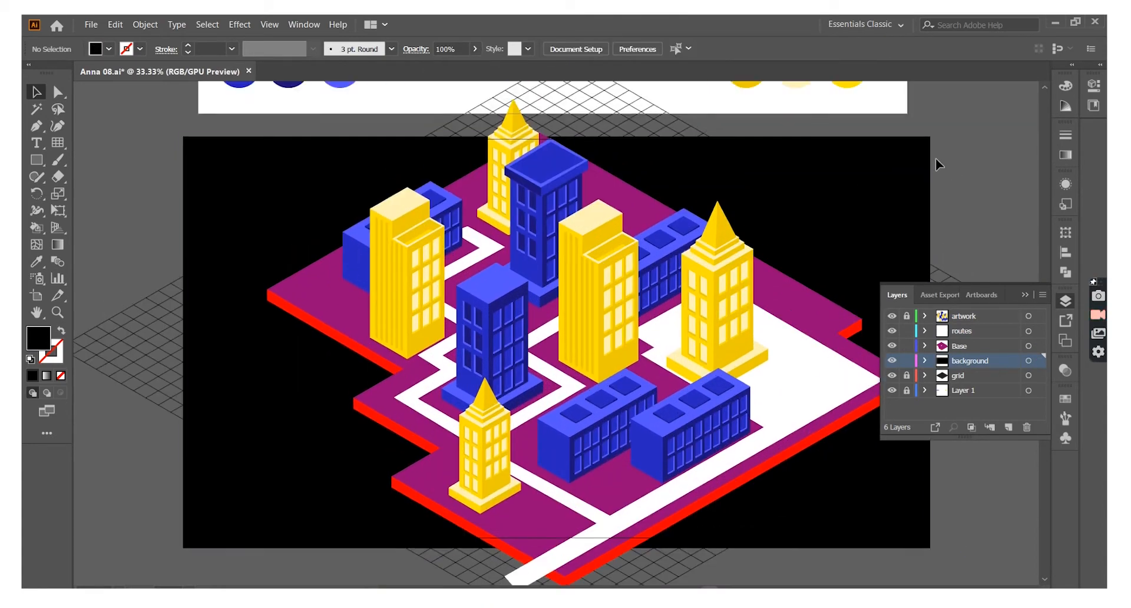
- Draw a white circle about 193 px wide over the background's upper left corner and deselect it
scroll(152, 247, "down", 2)
scroll(152, 245, "right", 3)
scroll(152, 245, "left", 6)
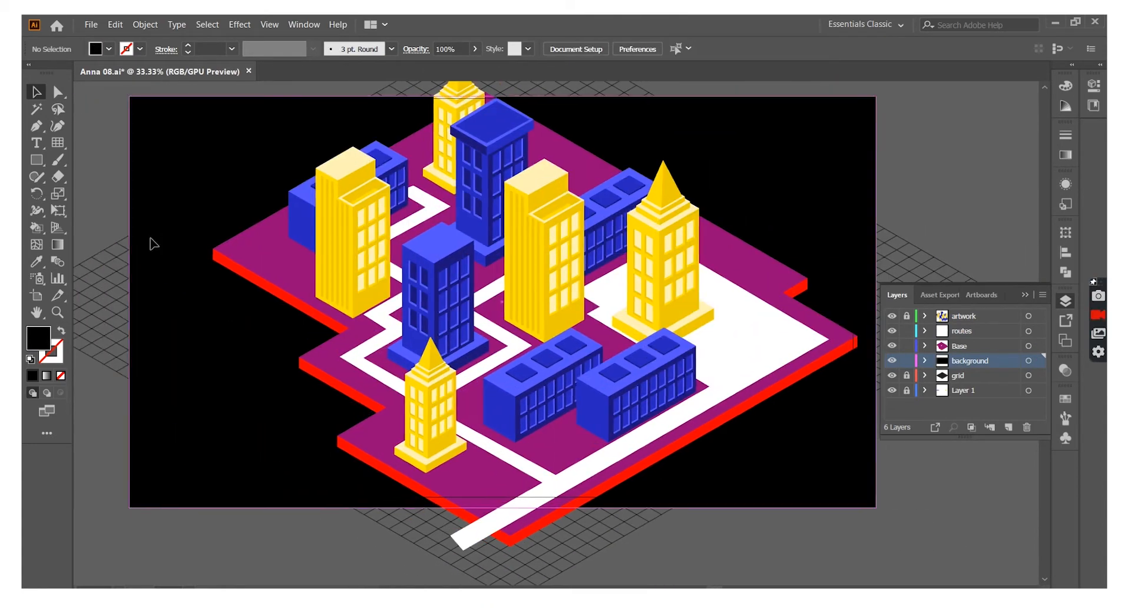
left_click_drag(36, 160, 100, 193)
left_click_drag(254, 97, 323, 167)
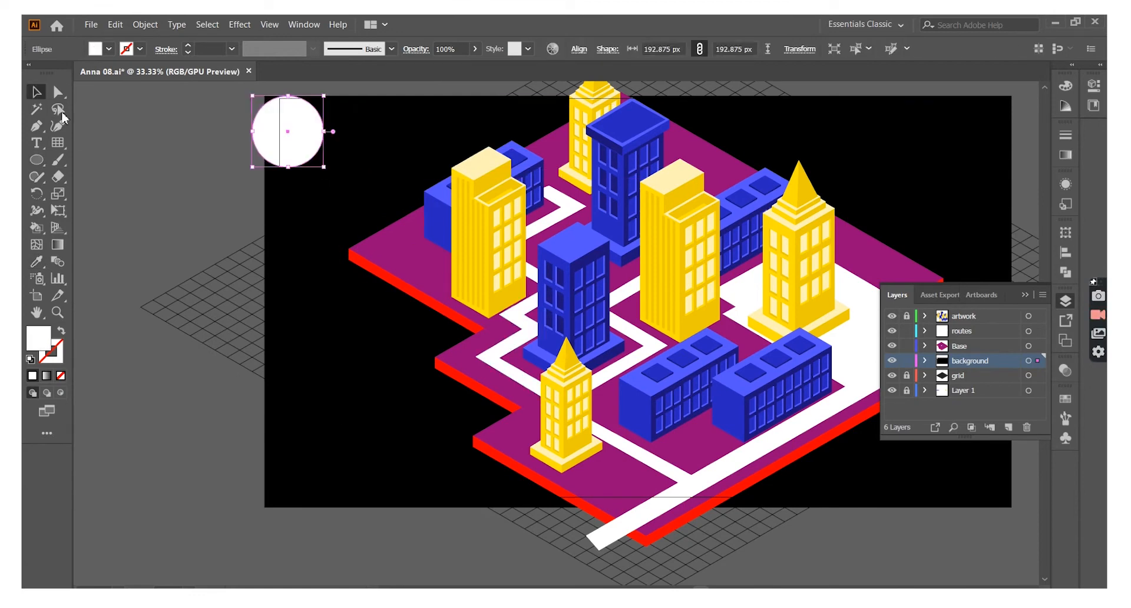
key("ctrl+shift+a")
- Create a white star with 4 points, radius 1 of 168.6168 px and radius 2 of 84.3084 px beside the background
left_click_drag(37, 159, 126, 228)
left_click(190, 209)
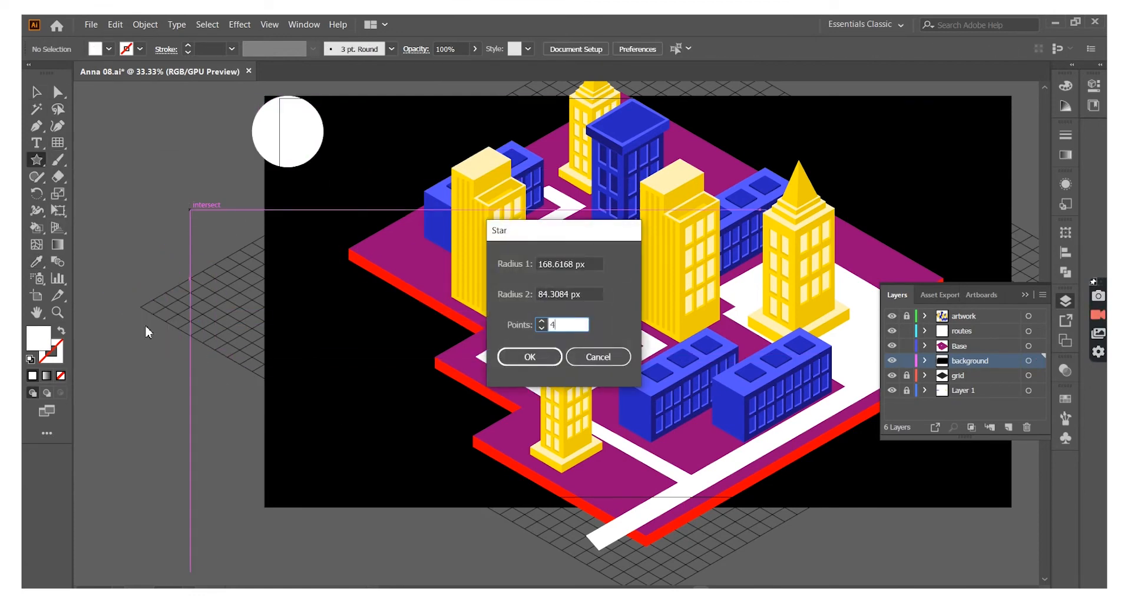
key("Return")
- Round the star's inner corners, move it onto the background's left side and scale it to about 226 px
key("a")
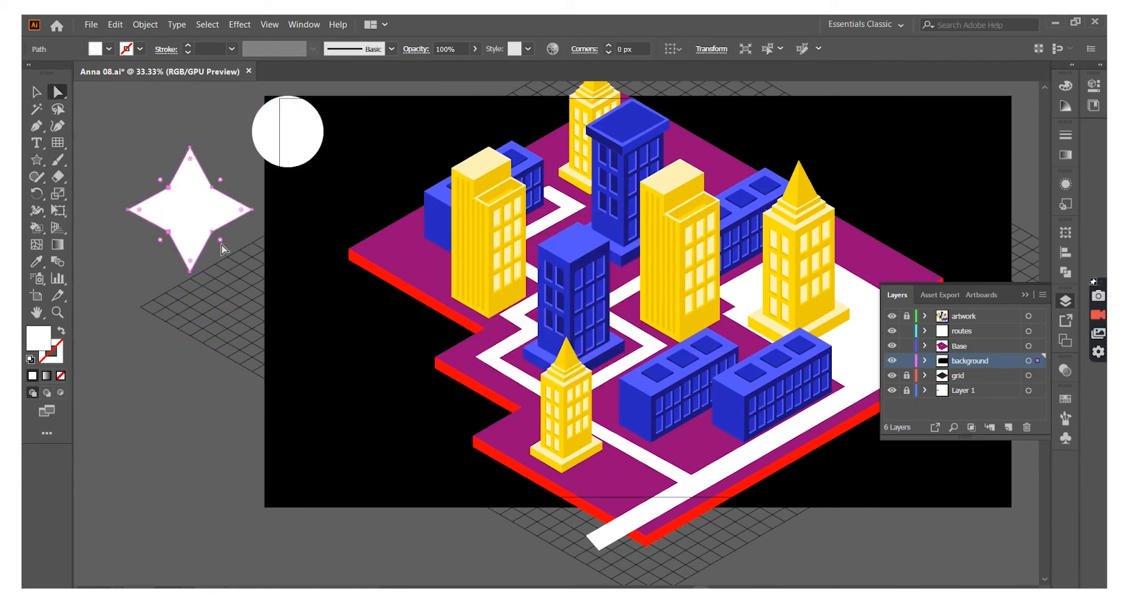
key("v")
left_click_drag(170, 210, 278, 328)
left_click_drag(235, 392, 260, 366)
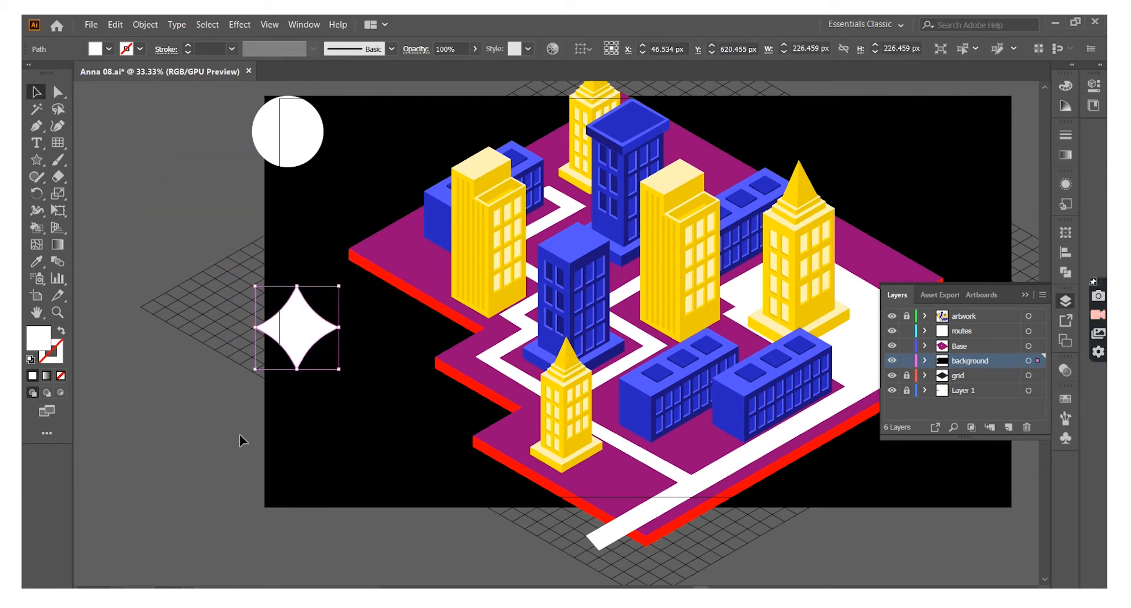
- Scatter copies of the star across the night sky around the platform, shrinking the upper right one to about 74 px
left_click_drag(298, 329, 884, 164)
left_click_drag(927, 121, 901, 145)
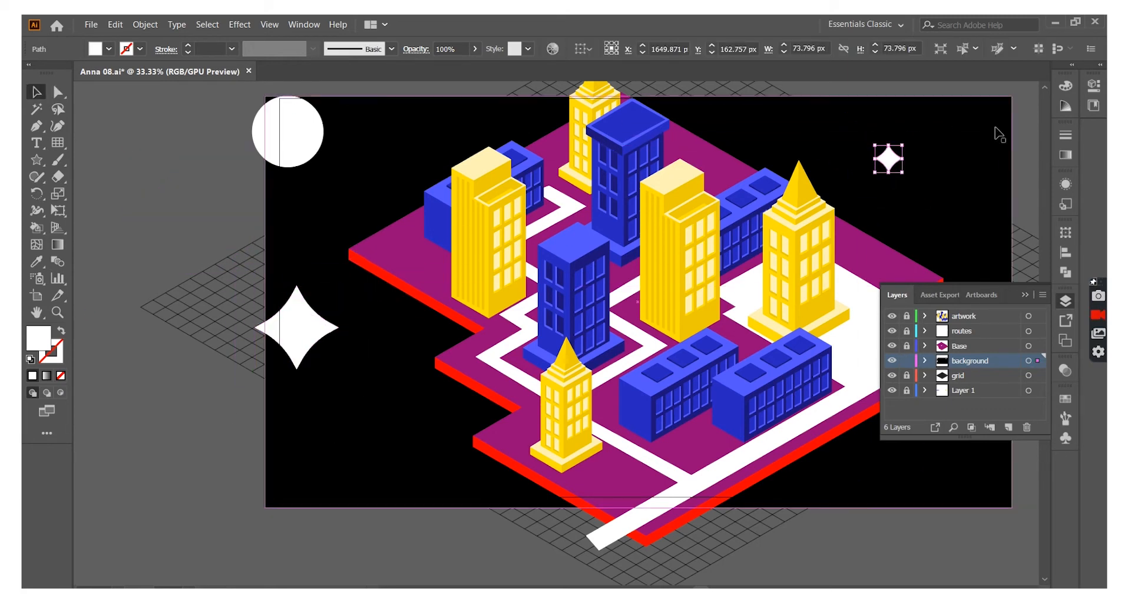
scroll(559, 330, "right", 3)
left_click_drag(739, 159, 769, 420)
left_click_drag(147, 327, 877, 285)
scroll(180, 144, "down", 1)
- Create a crescent moon in the background's lower right corner by subtracting one overlapping copy of the white circle from another
left_click_drag(159, 124, 787, 430)
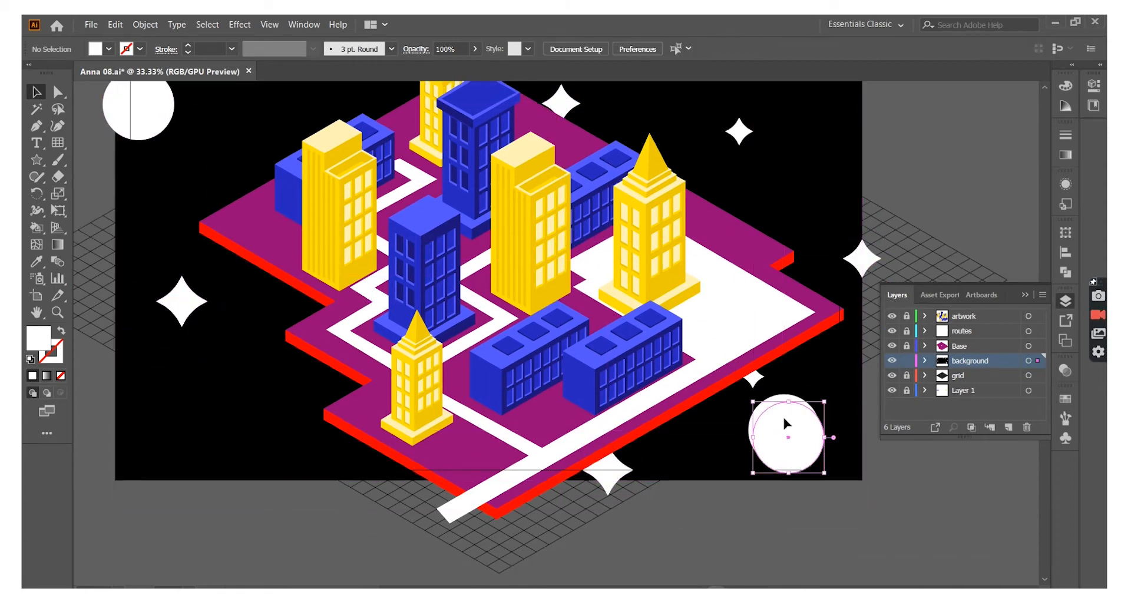
left_click(805, 541)
left_click_drag(806, 542, 771, 460)
left_click(1065, 272)
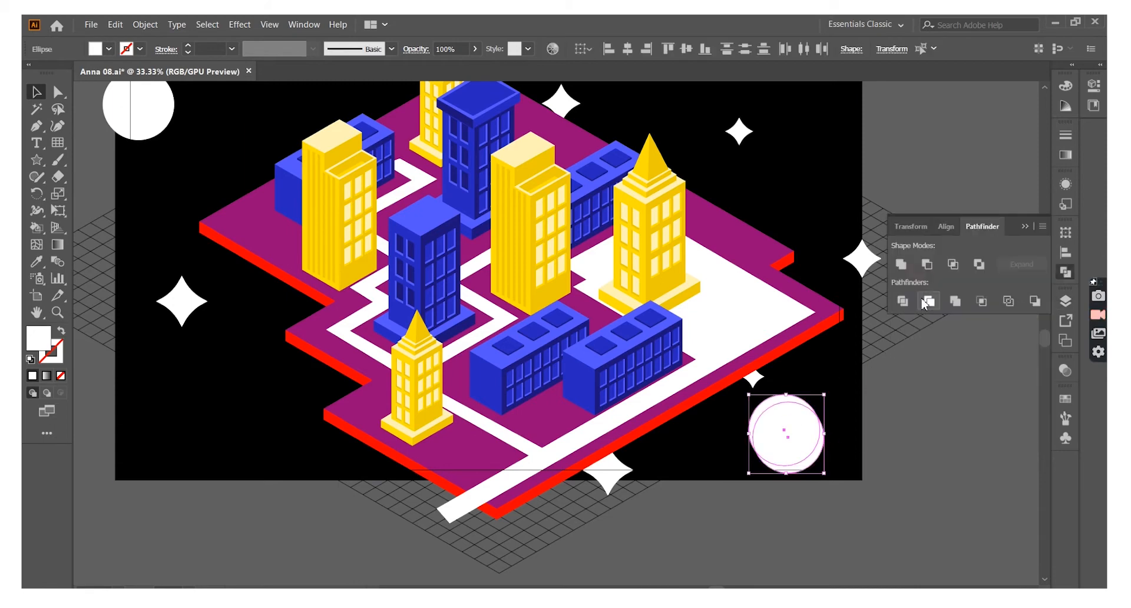
left_click(927, 264)
- Scatter smaller copies of the star across the left and right sides of the background
left_click_drag(753, 377, 258, 316)
key("ctrl+shift+a")
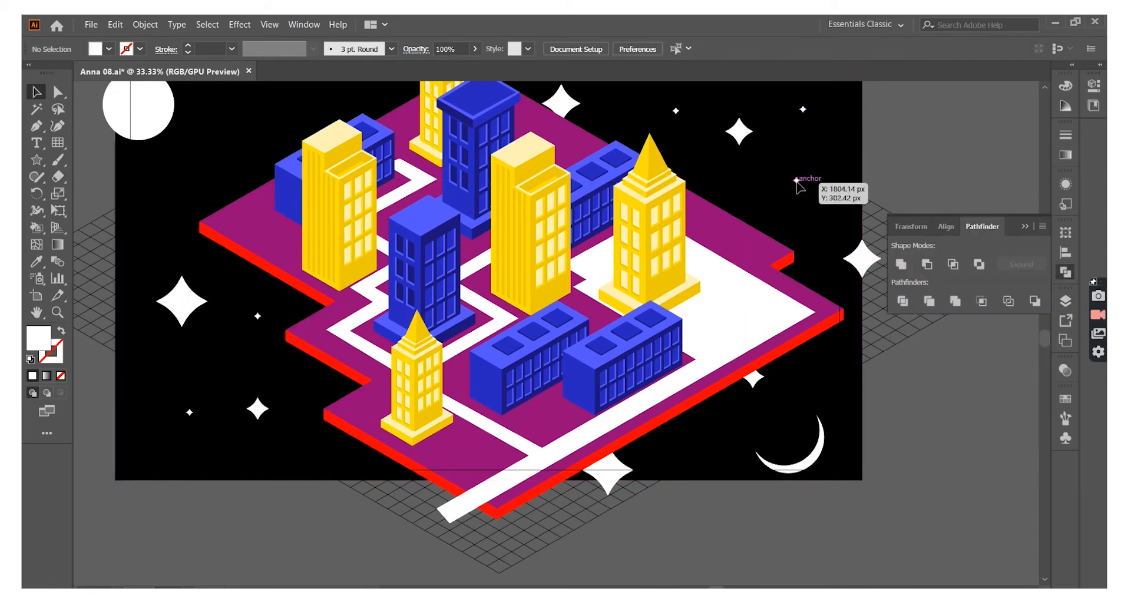
left_click_drag(796, 180, 823, 380)
scroll(906, 142, "left", 3)
left_click_drag(467, 108, 292, 211)
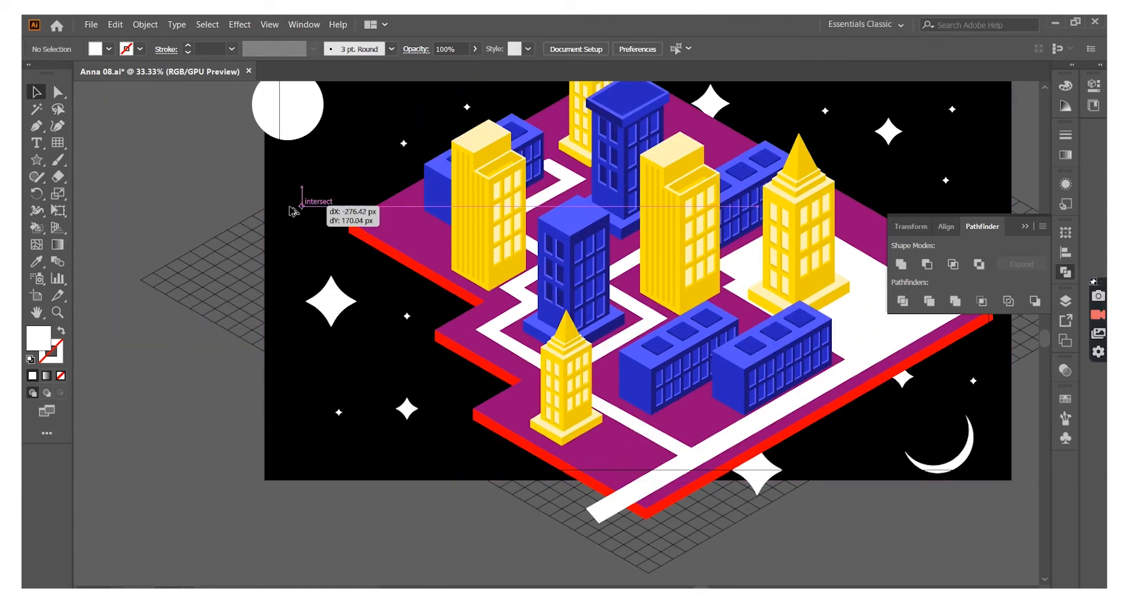
scroll(293, 211, "right", 2)
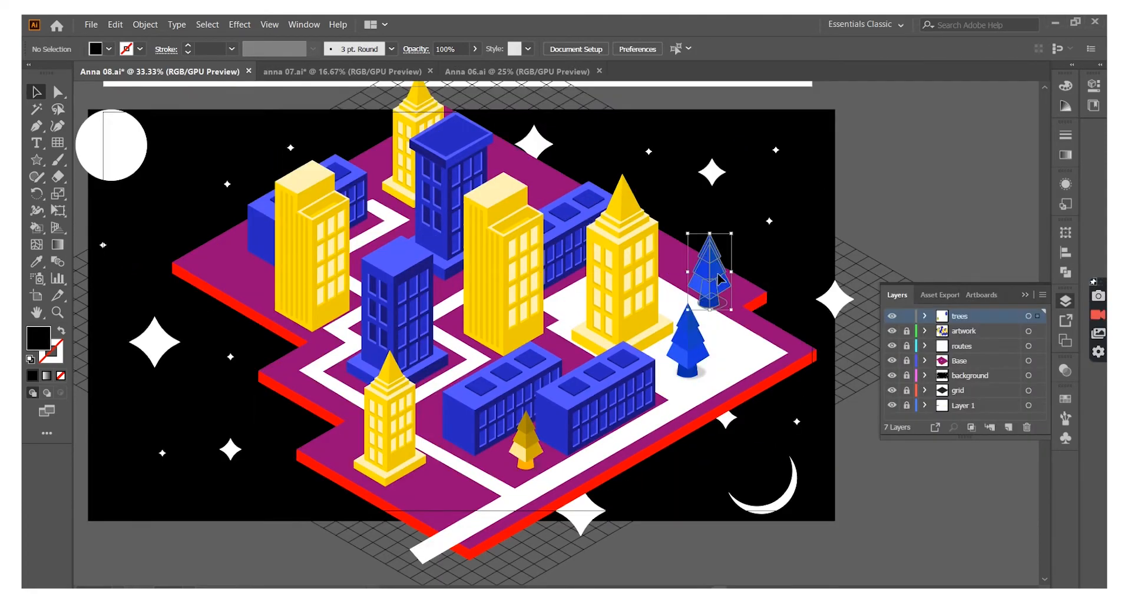
- Place smaller copies of the blue tree beside the front yellow tower and near the base of the left yellow building
left_click_drag(719, 280, 436, 465)
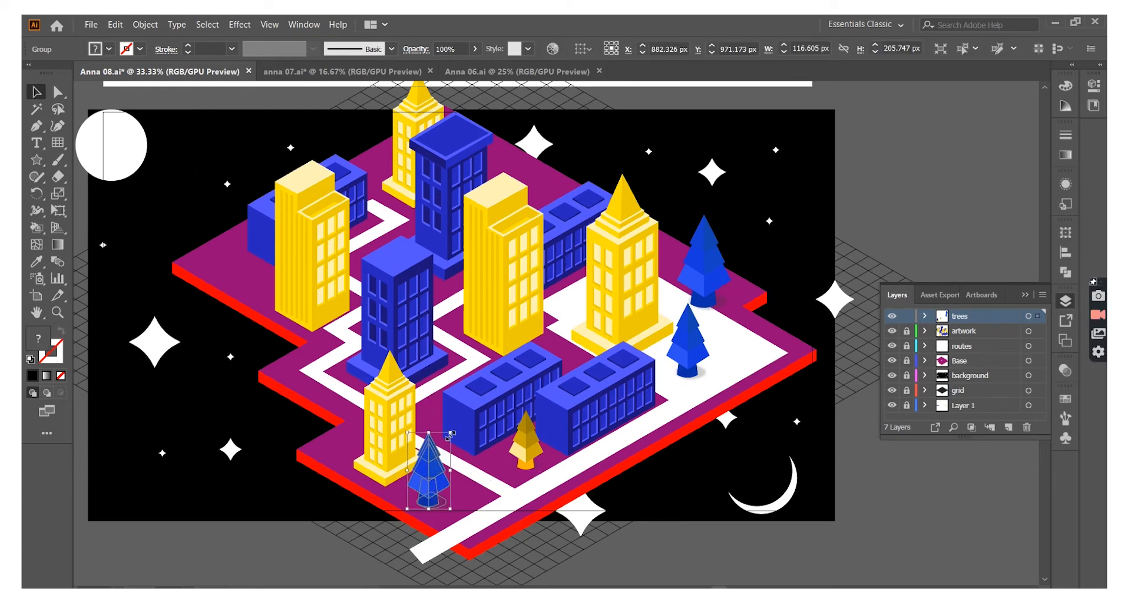
left_click_drag(274, 280, 325, 321)
left_click(749, 255)
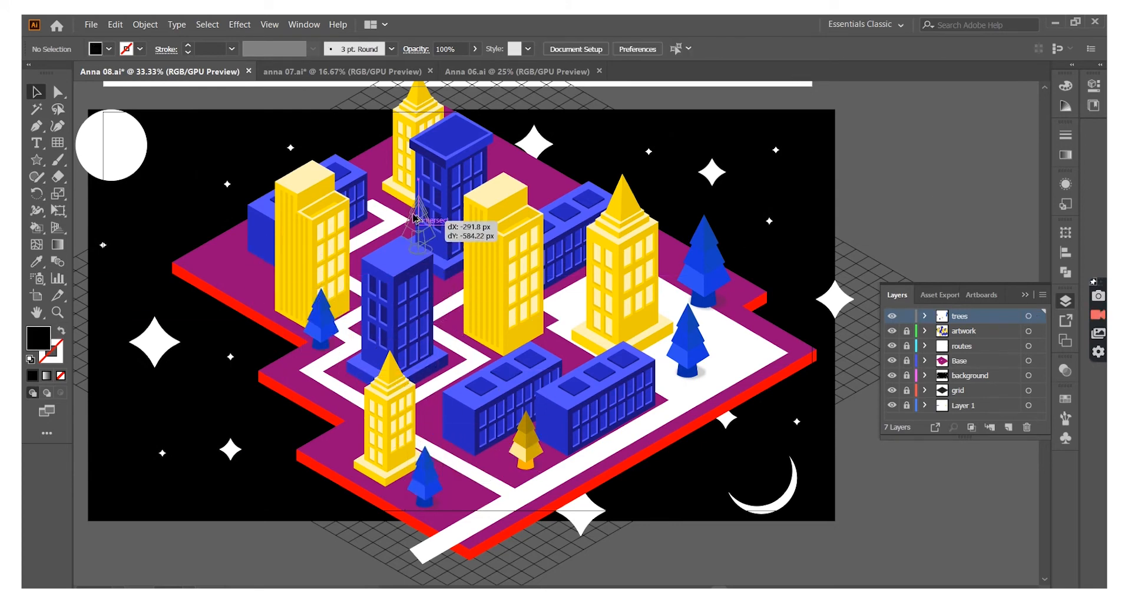
- Place copies of the yellow tree behind the tall blue building, beside its left side and on the platform's left corner
left_click_drag(397, 208, 547, 177)
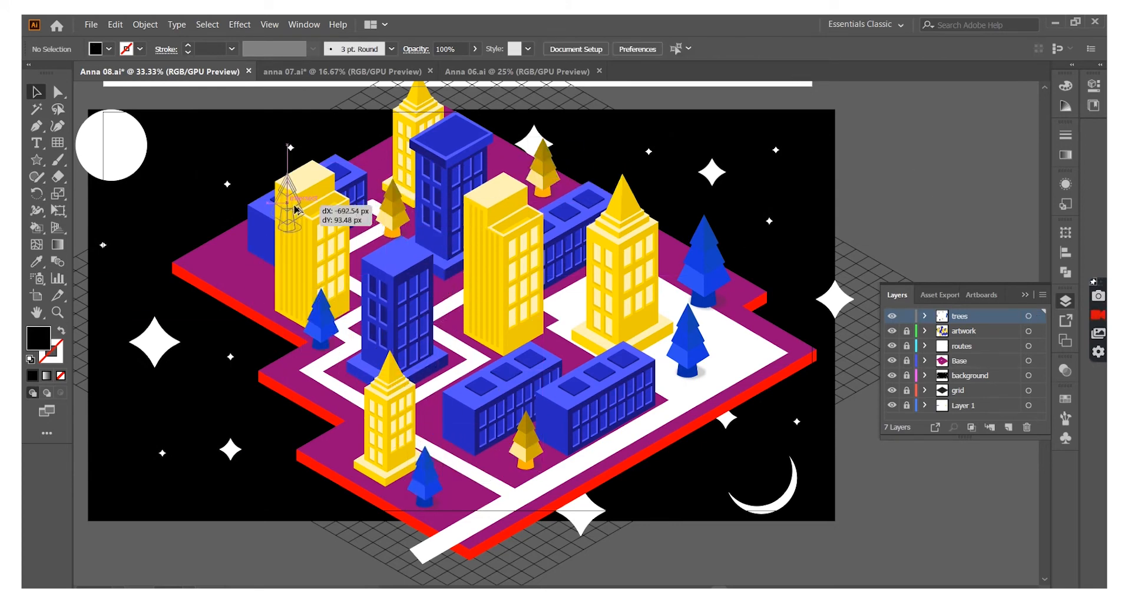
left_click_drag(296, 209, 249, 257)
left_click(804, 198)
- Line the platform's front right edge with a row of four small yellow trees, each about 65 px wide
left_click_drag(532, 443, 673, 398)
left_click(908, 202)
key("ctrl+plus")
scroll(907, 202, "down", 3)
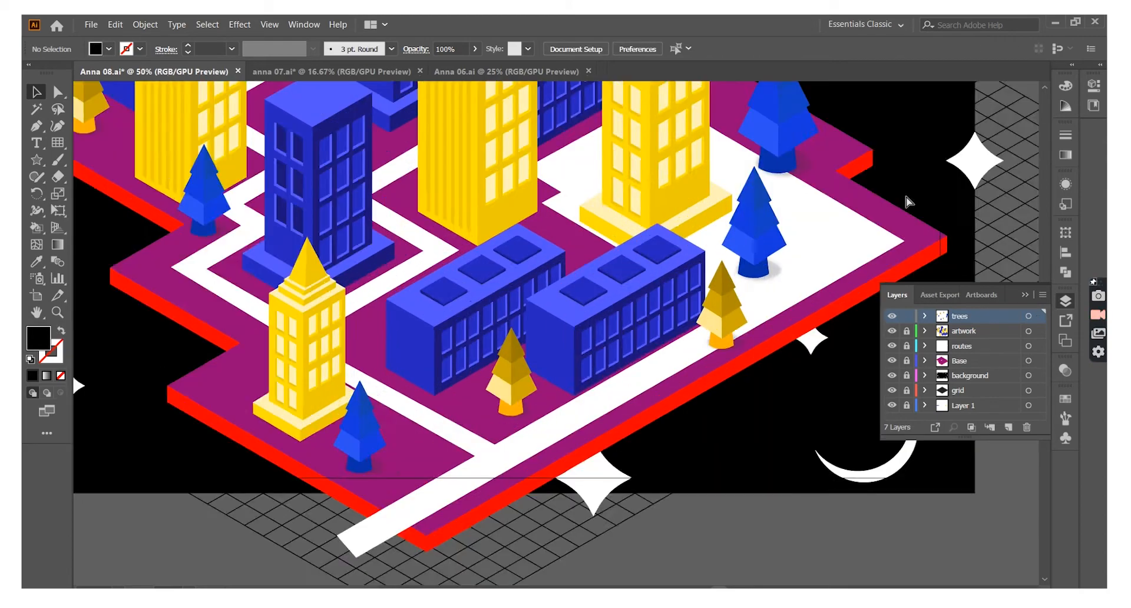
key("ctrl+plus")
scroll(908, 202, "down", 3)
left_click(786, 261)
left_click_drag(813, 202, 790, 232)
left_click_drag(766, 280, 585, 401)
left_click_drag(589, 400, 800, 285)
left_click_drag(807, 286, 498, 467)
scroll(659, 421, "up", 1)
scroll(659, 422, "right", 2)
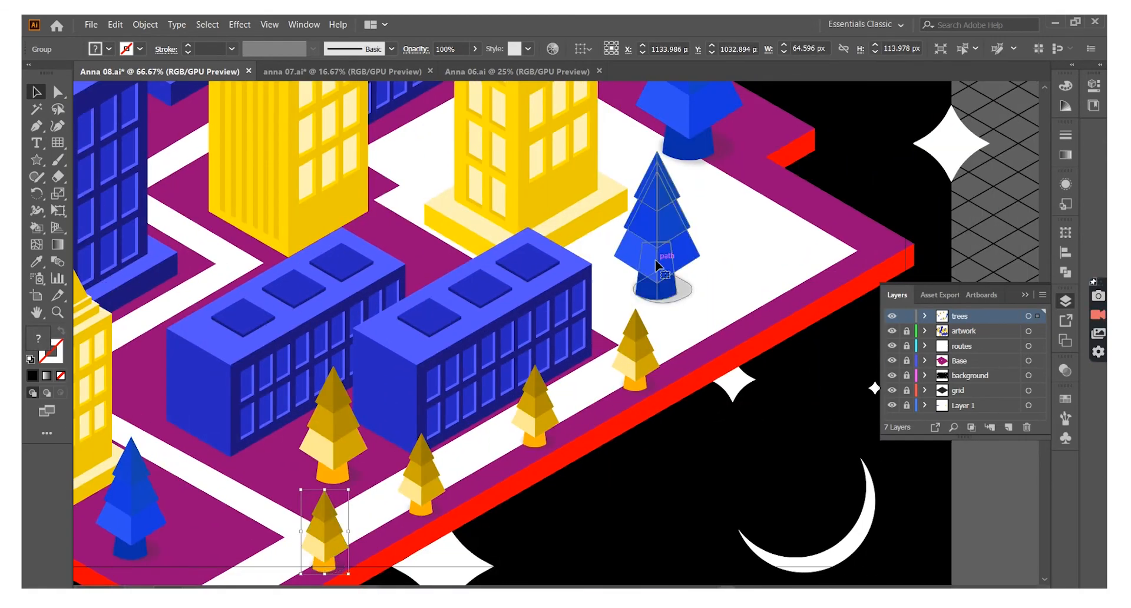
- Scatter small copies of the blue tree, shrinking them to about 49 px wide, around the white plaza and the middle yellow building
left_click_drag(656, 263, 743, 257)
left_click_drag(788, 145, 738, 232)
left_click_drag(727, 276, 399, 215)
left_click_drag(399, 215, 449, 240)
left_click_drag(451, 246, 210, 291)
scroll(411, 139, "up", 3)
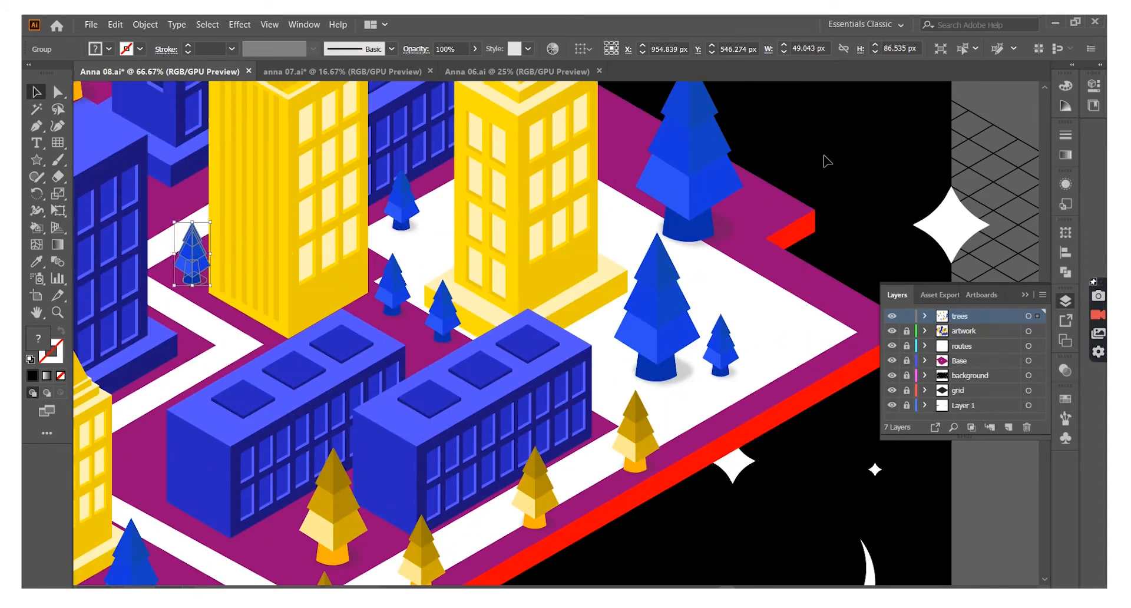
left_click(827, 161)
- Move the yellow tree in front of the two blue blocks to the left bend of the white route and shrink it
scroll(828, 162, "down", 5)
scroll(828, 161, "left", 8)
left_click_drag(691, 352, 315, 190)
key("super")
key("super")
scroll(668, 522, "right", 10)
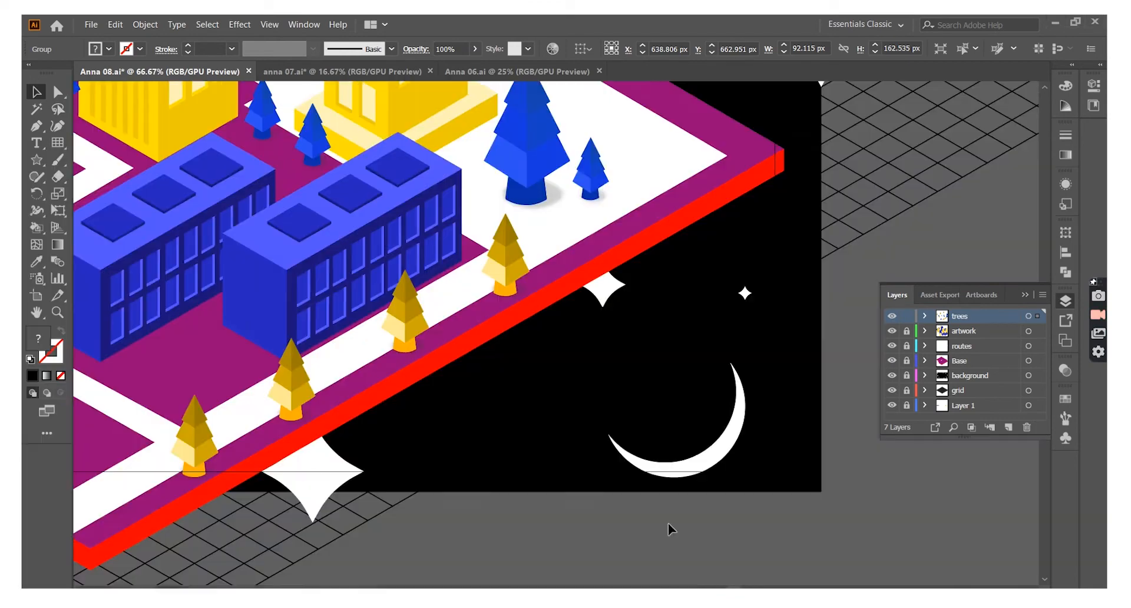
scroll(667, 522, "left", 7)
left_click_drag(449, 100, 423, 145)
- Add small yellow trees along the platform's back and left edges and a larger one, about 120 px wide, before the blue blocks
key("ctrl+minus")
key("ctrl+minus")
scroll(260, 212, "right", 2)
left_click(259, 212)
left_click_drag(396, 329, 434, 125)
left_click(977, 171)
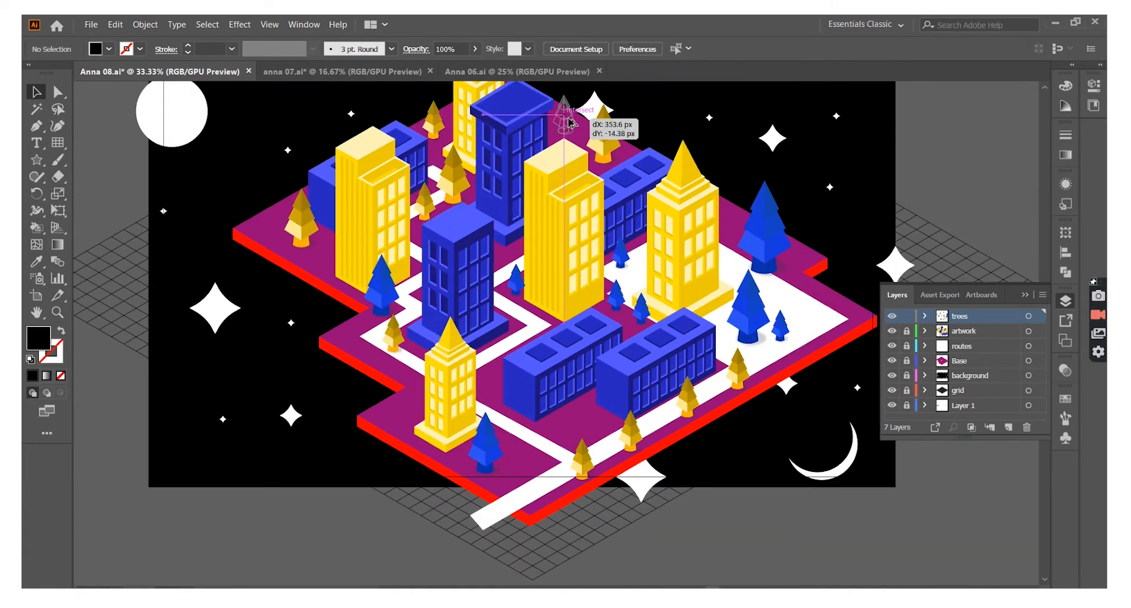
left_click_drag(568, 122, 569, 123)
left_click_drag(302, 212, 321, 238)
scroll(682, 259, "down", 1)
left_click_drag(683, 254, 566, 385)
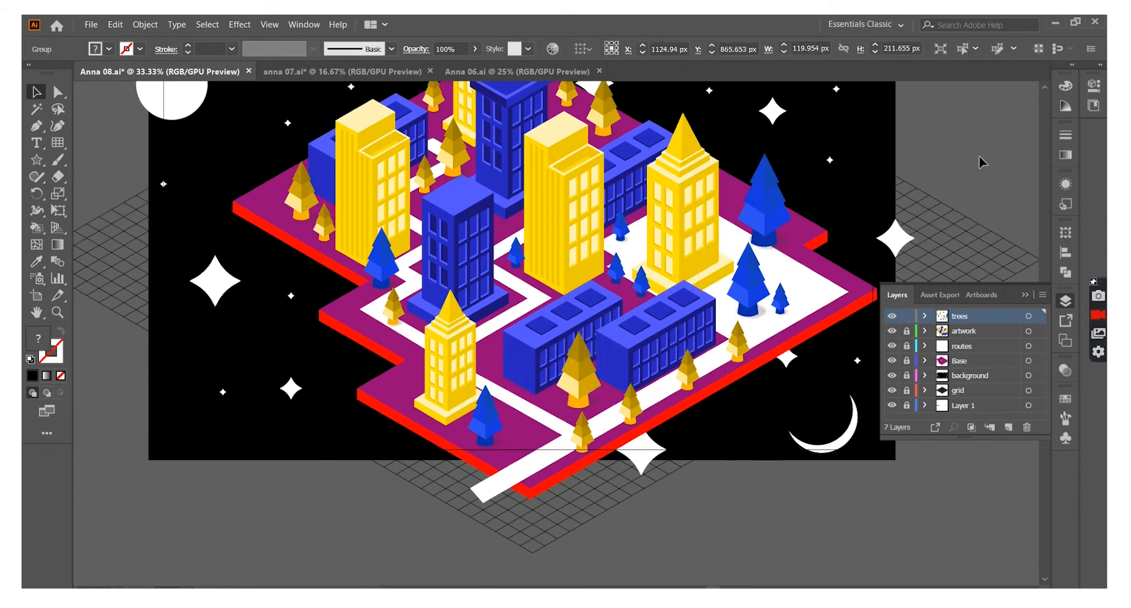
left_click(978, 155)
- Draw a rectangle about 1946 by 1097 px over the background on a new layer and remove its fill
key("ctrl+minus")
scroll(969, 137, "down", 1)
scroll(970, 137, "up", 1)
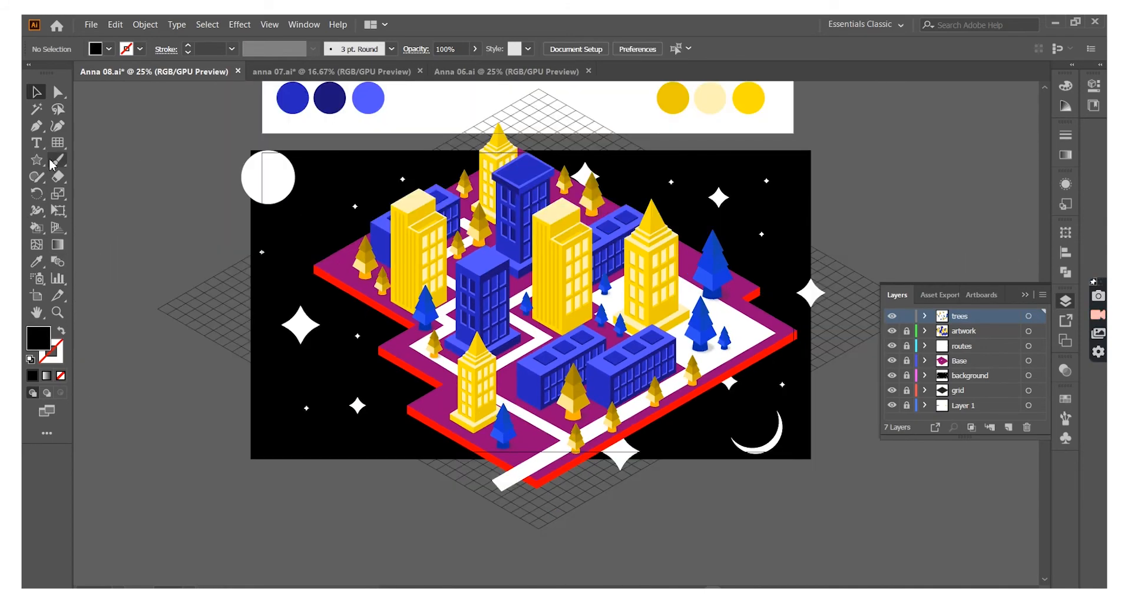
left_click(1008, 428)
key("m")
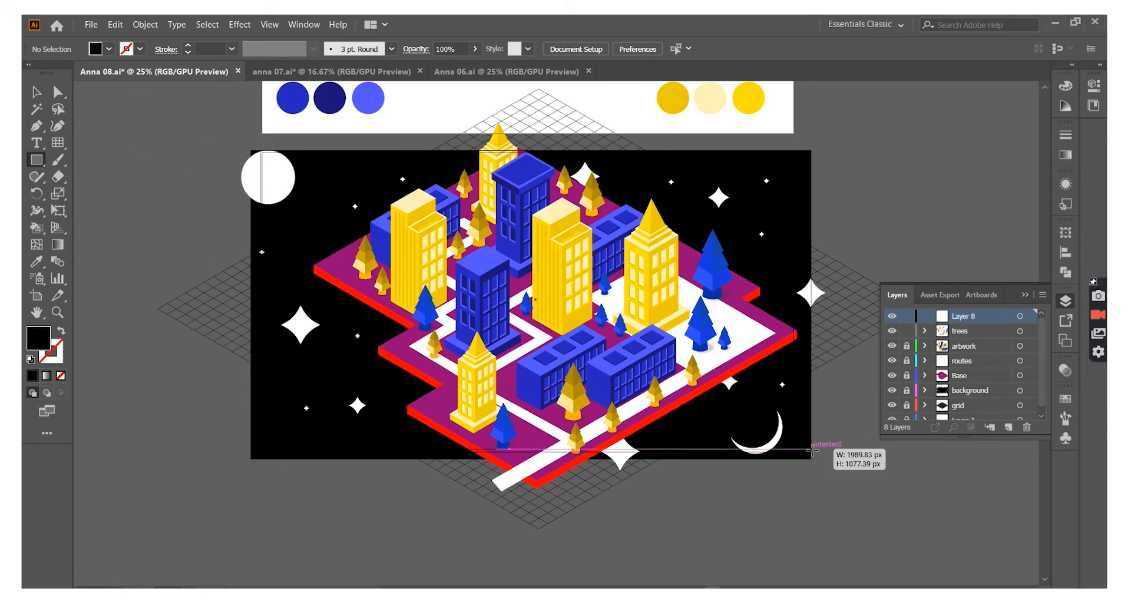
left_click_drag(812, 450, 796, 461)
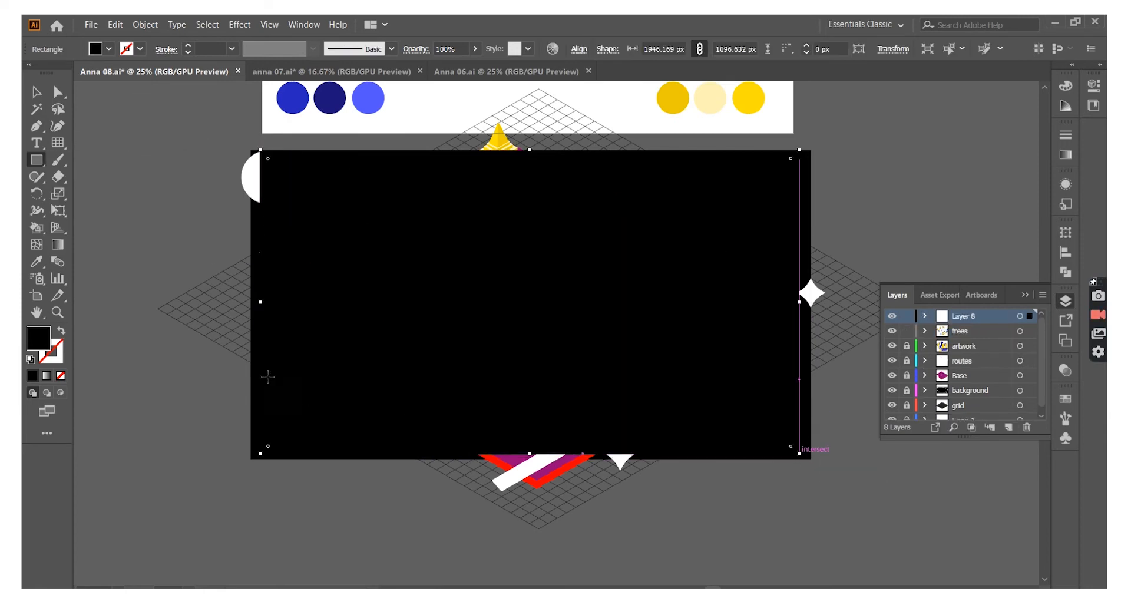
left_click(61, 375)
- Hide the grid layer and clip the whole scene to the rectangle with a clipping mask
key("v")
left_click(803, 467)
key("ctrl+a")
right_click(789, 408)
left_click(857, 303)
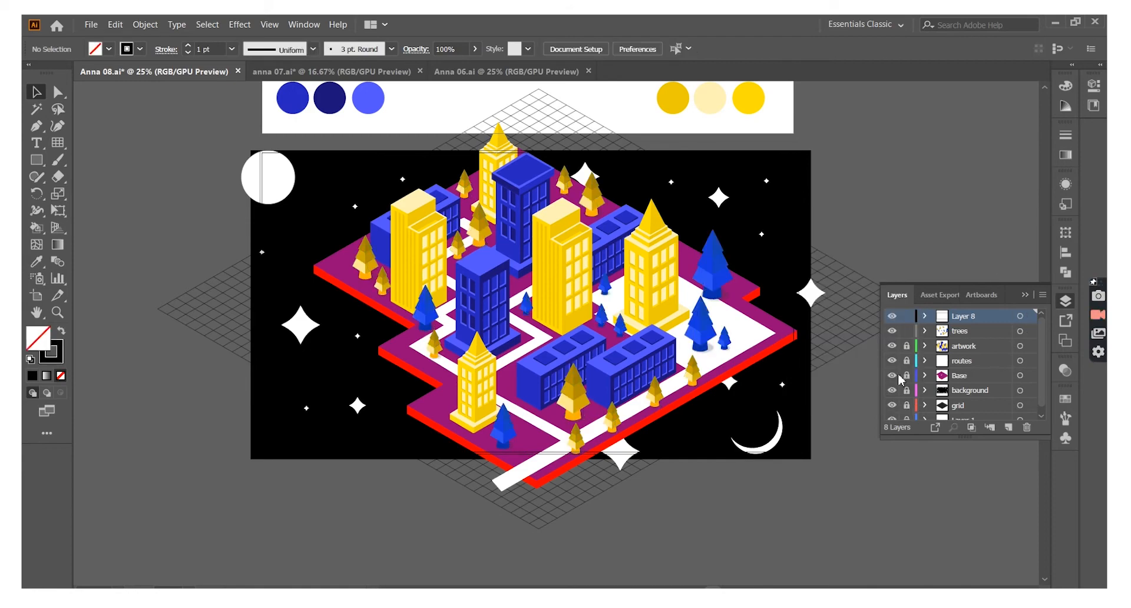
left_click(893, 398)
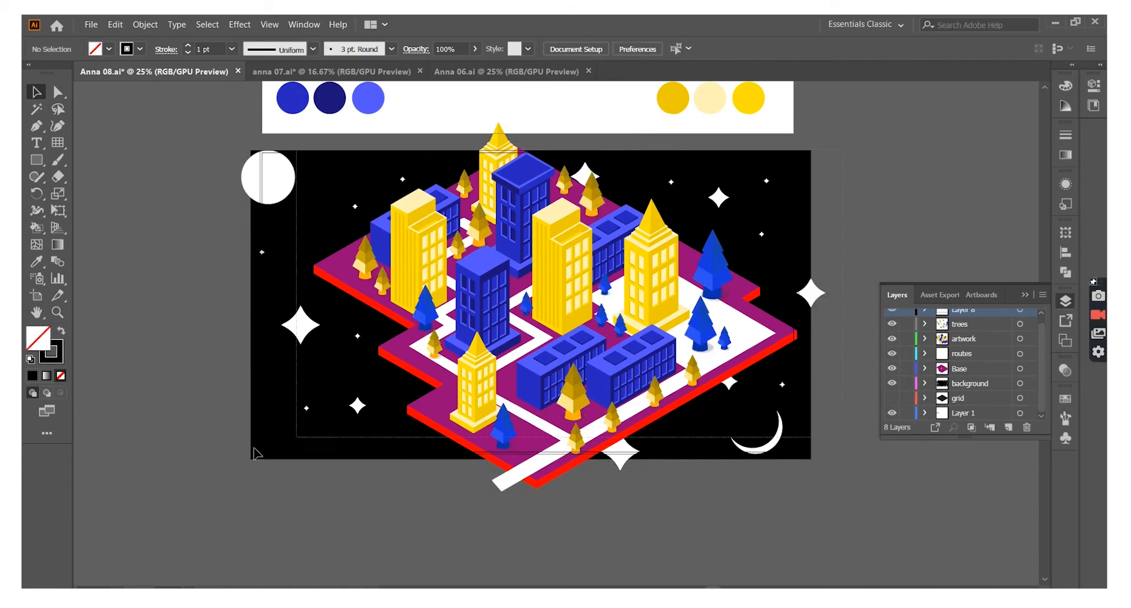
scroll(263, 362, "up", 3)
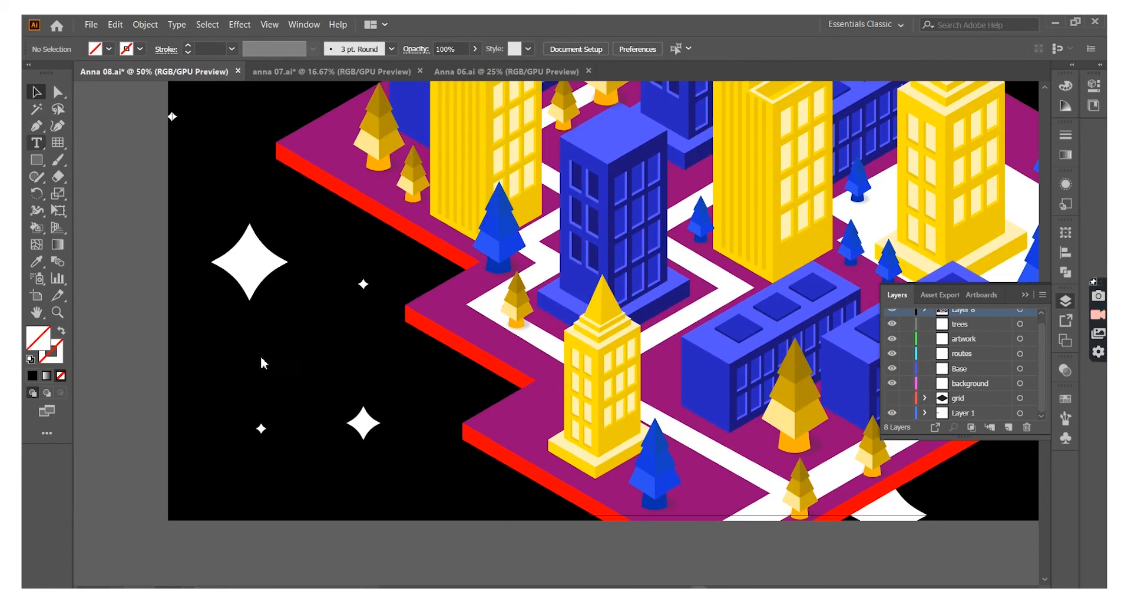
- Add a short white text in the Phorssa font below the large left star and tilt it slightly
left_click(255, 348)
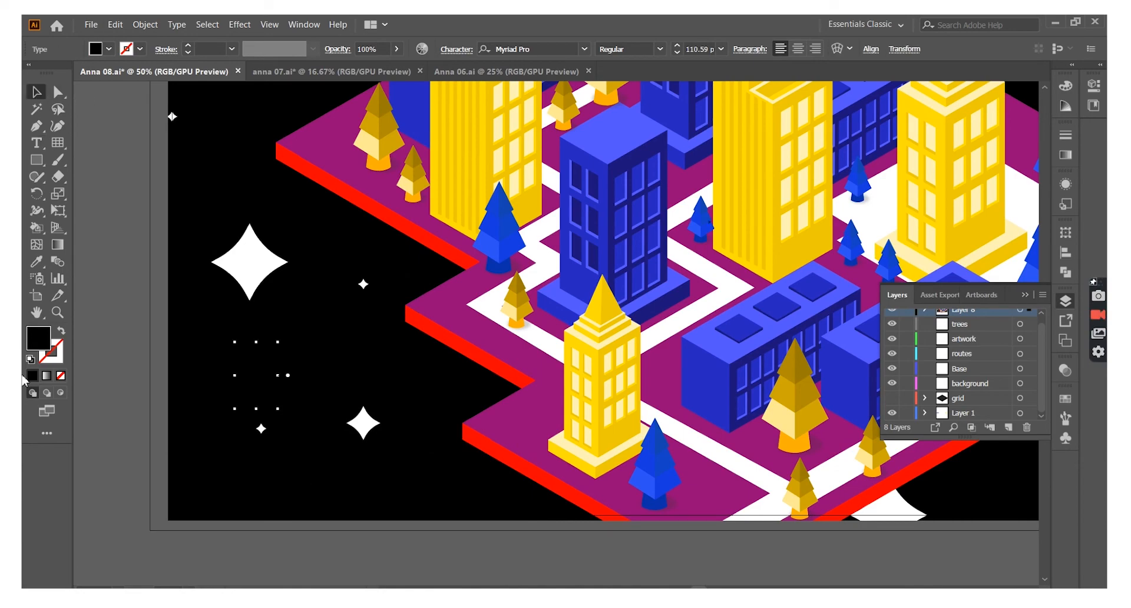
double_click(37, 337)
left_click(373, 305)
left_click(584, 49)
left_click(505, 245)
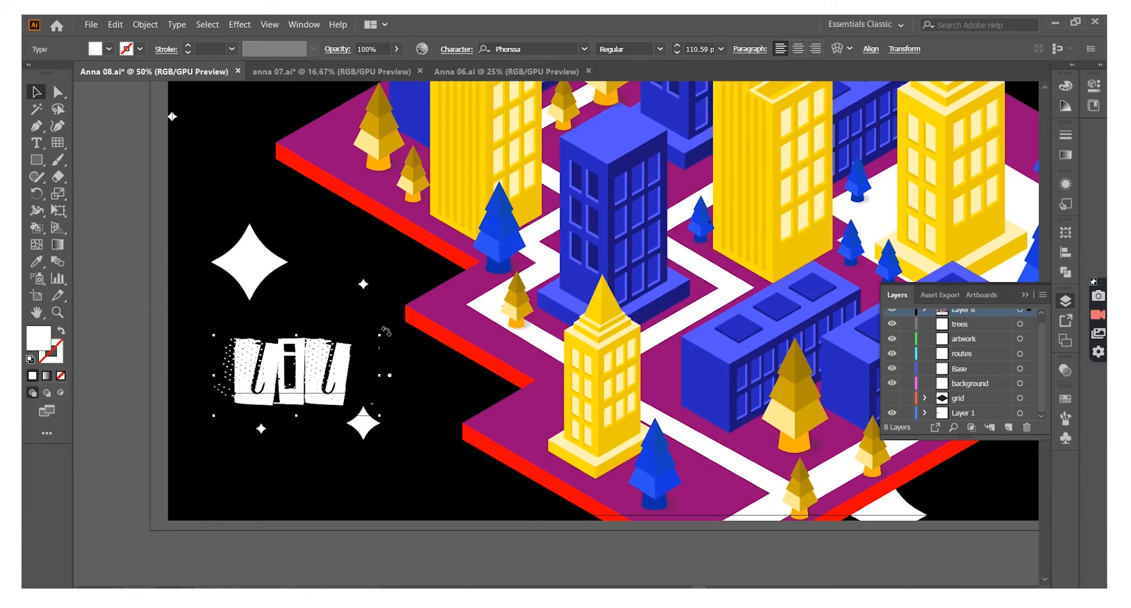
key("Escape")
- Fit the artboard in view and show the finished night city in full-screen presentation mode
key("ctrl+alt+0")
key("ctrl+0")
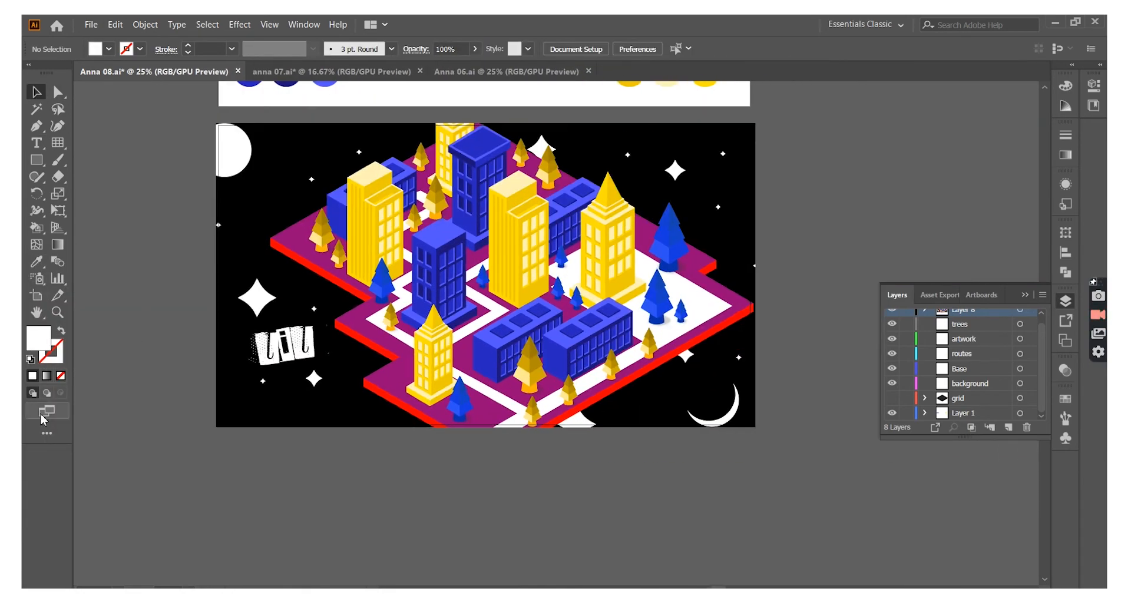
left_click(42, 412)
left_click(154, 419)
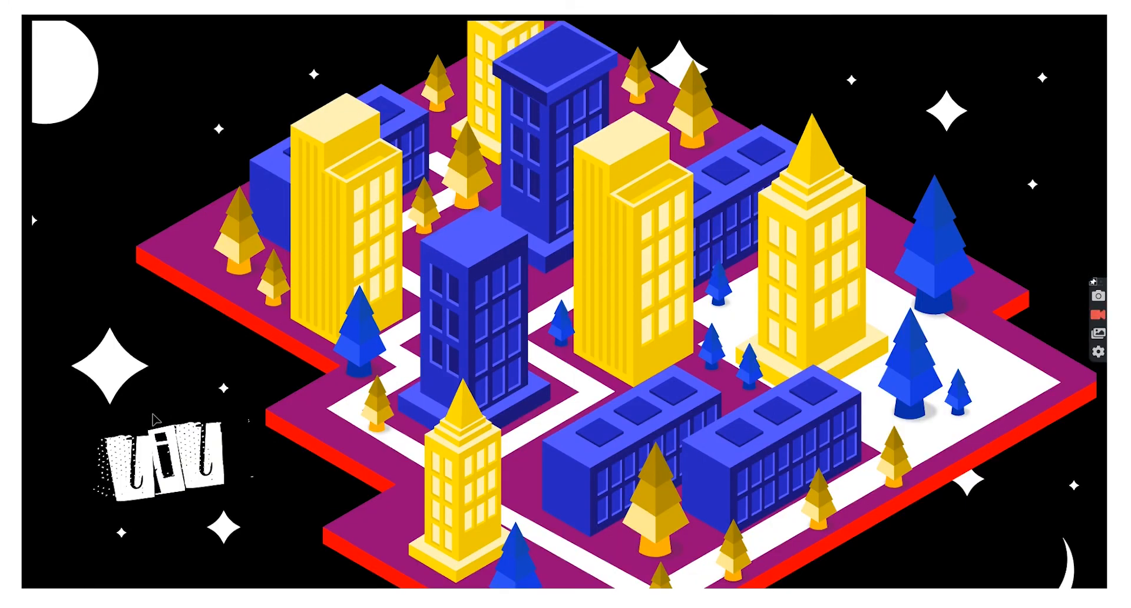